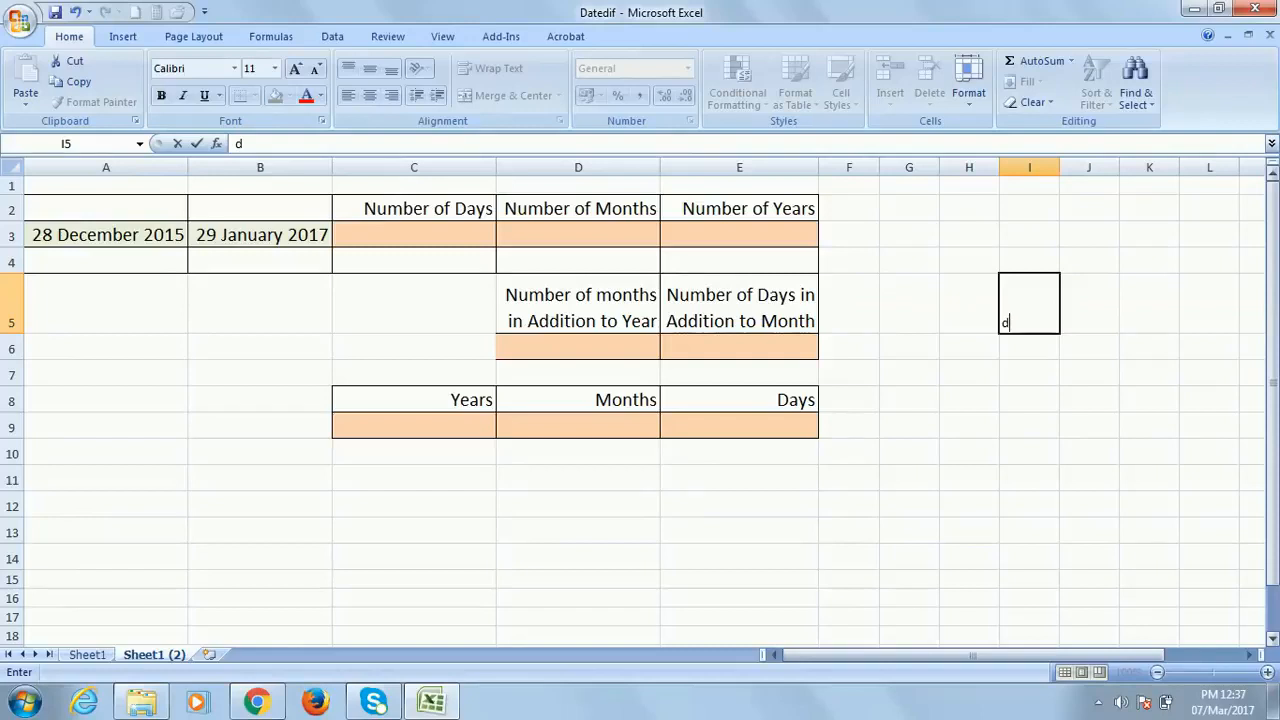
# Clear the stray character from cell I5 and leave that cell
pyautogui.press('BackSpace')
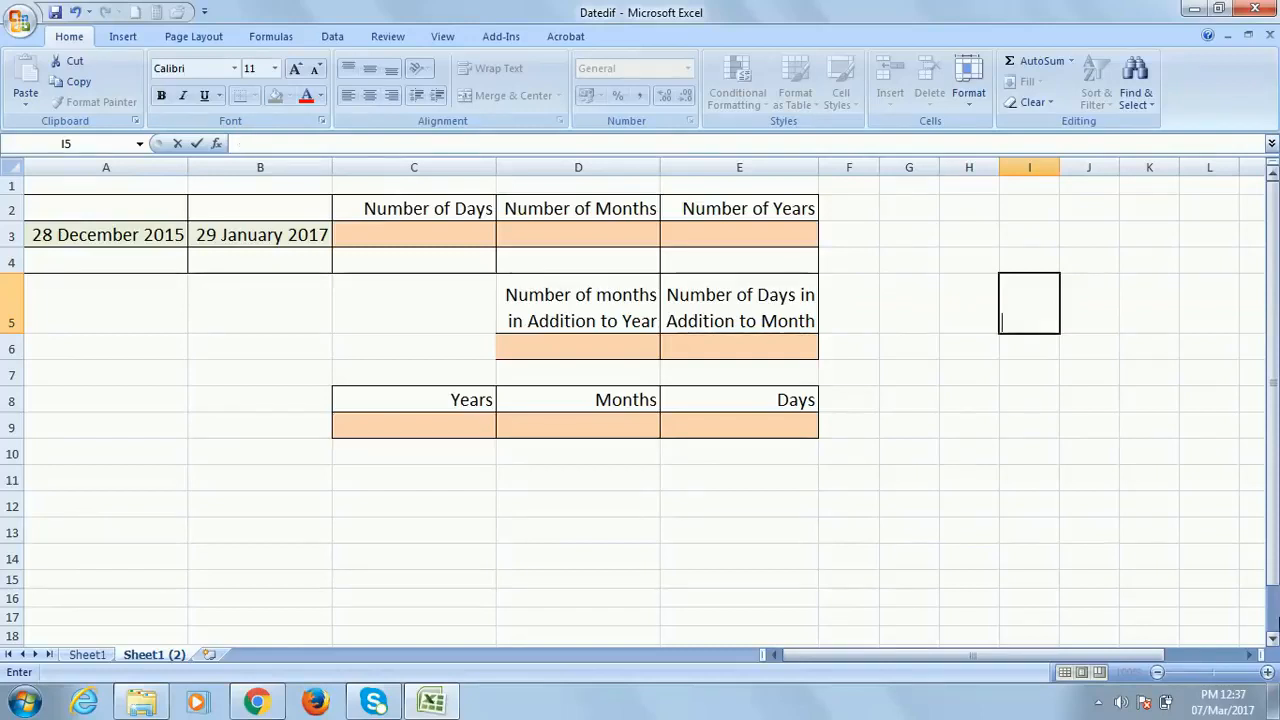
pyautogui.click(410, 230)
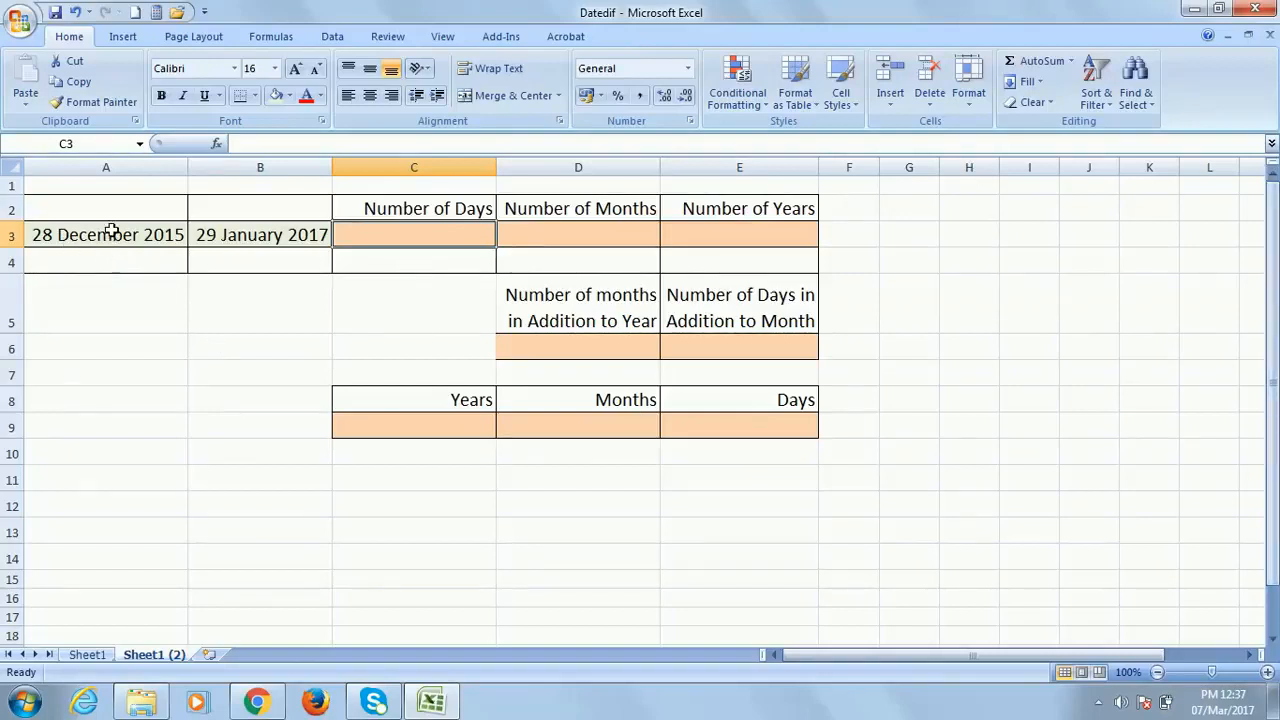
# Check the cell format settings of the start date in A3, keeping the current date format
pyautogui.click(112, 234)
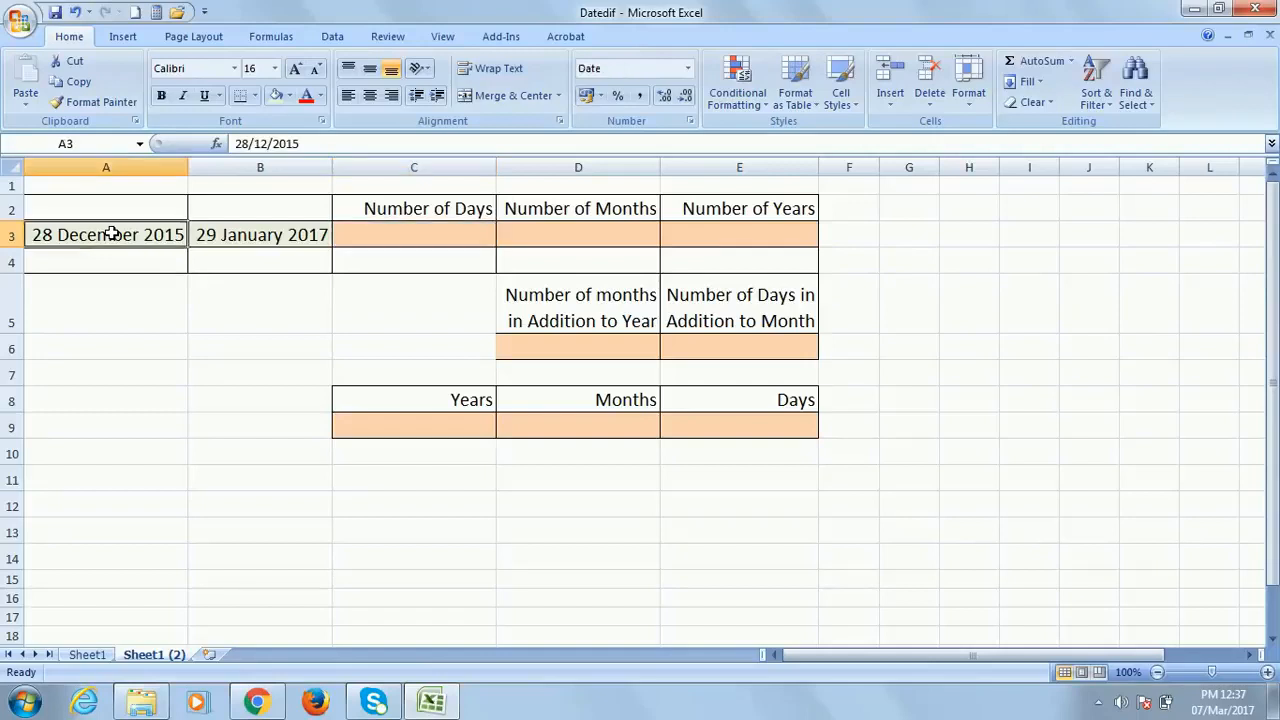
pyautogui.click(292, 232)
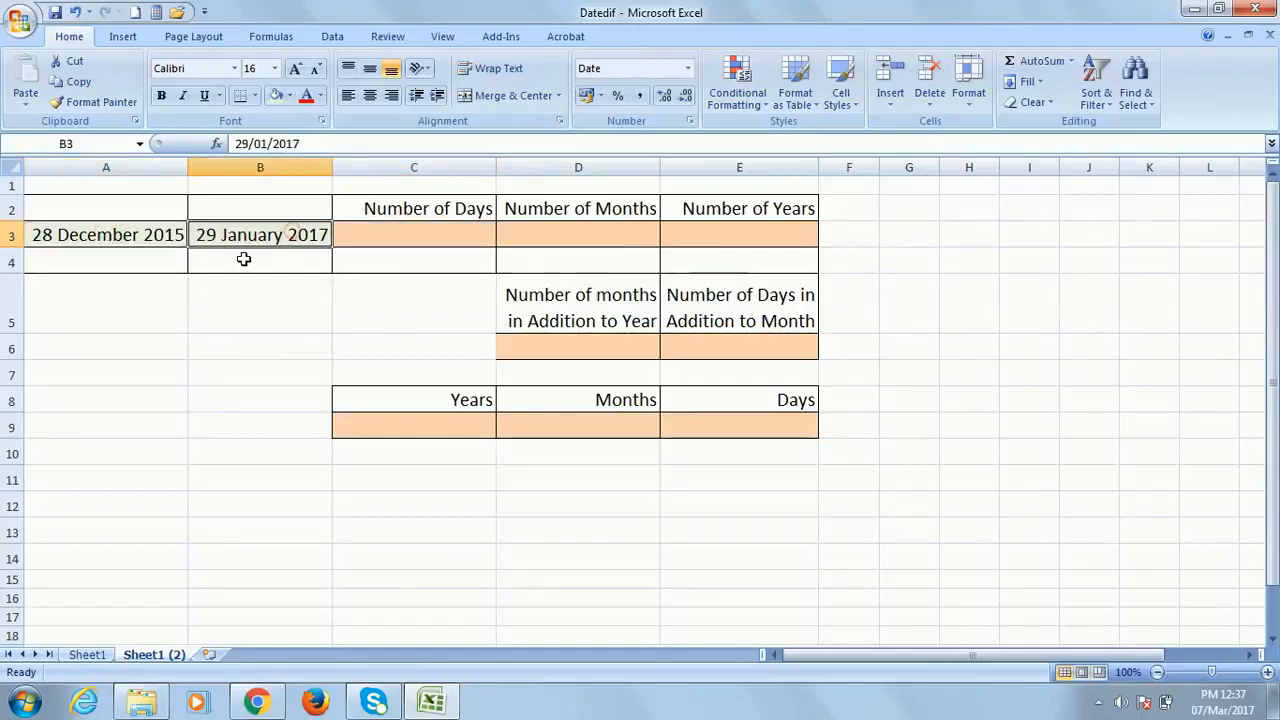
pyautogui.click(120, 238)
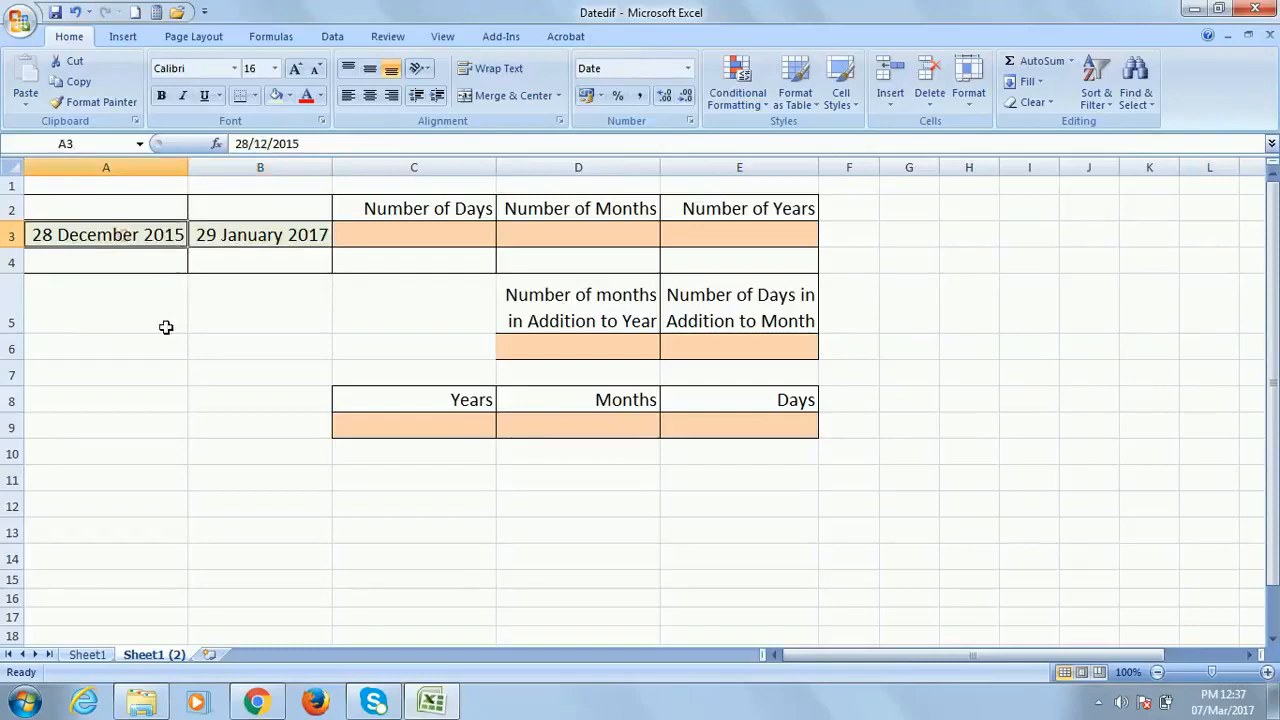
pyautogui.rightClick(108, 233)
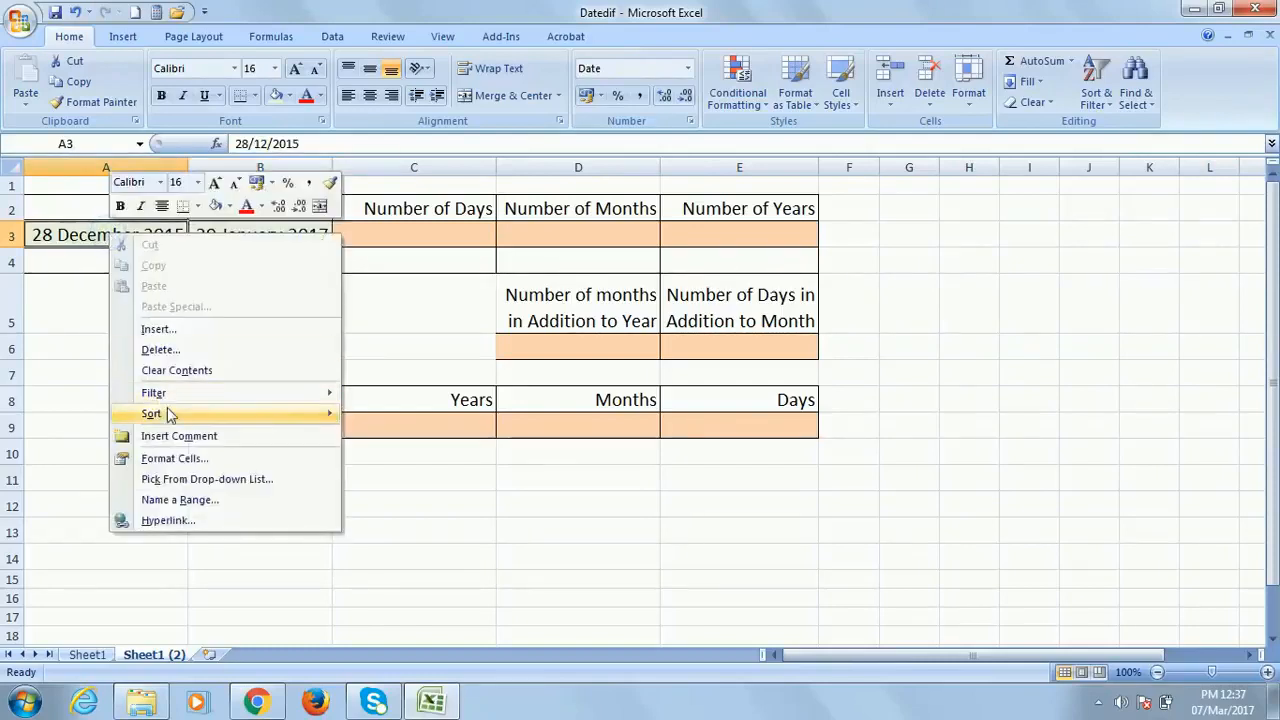
pyautogui.click(180, 458)
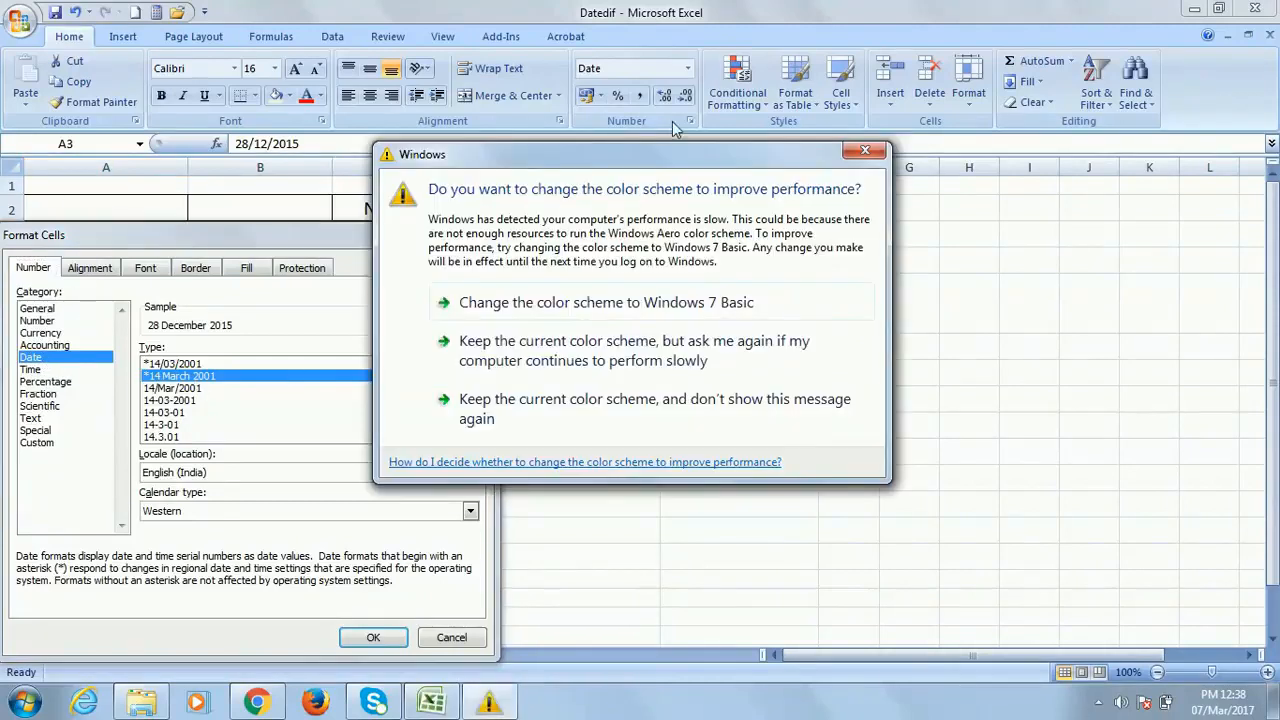
pyautogui.click(712, 12)
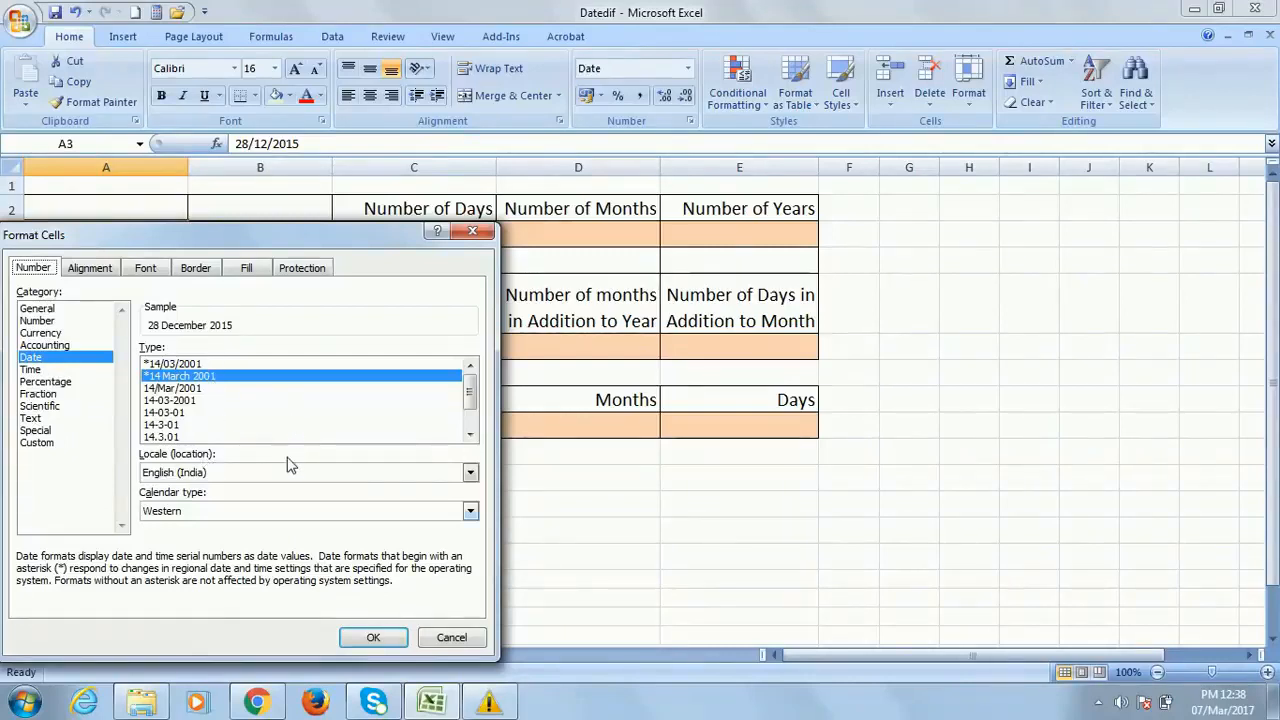
pyautogui.click(373, 637)
# Check the cell format settings of the end date in B3, keeping the current date format
pyautogui.rightClick(256, 240)
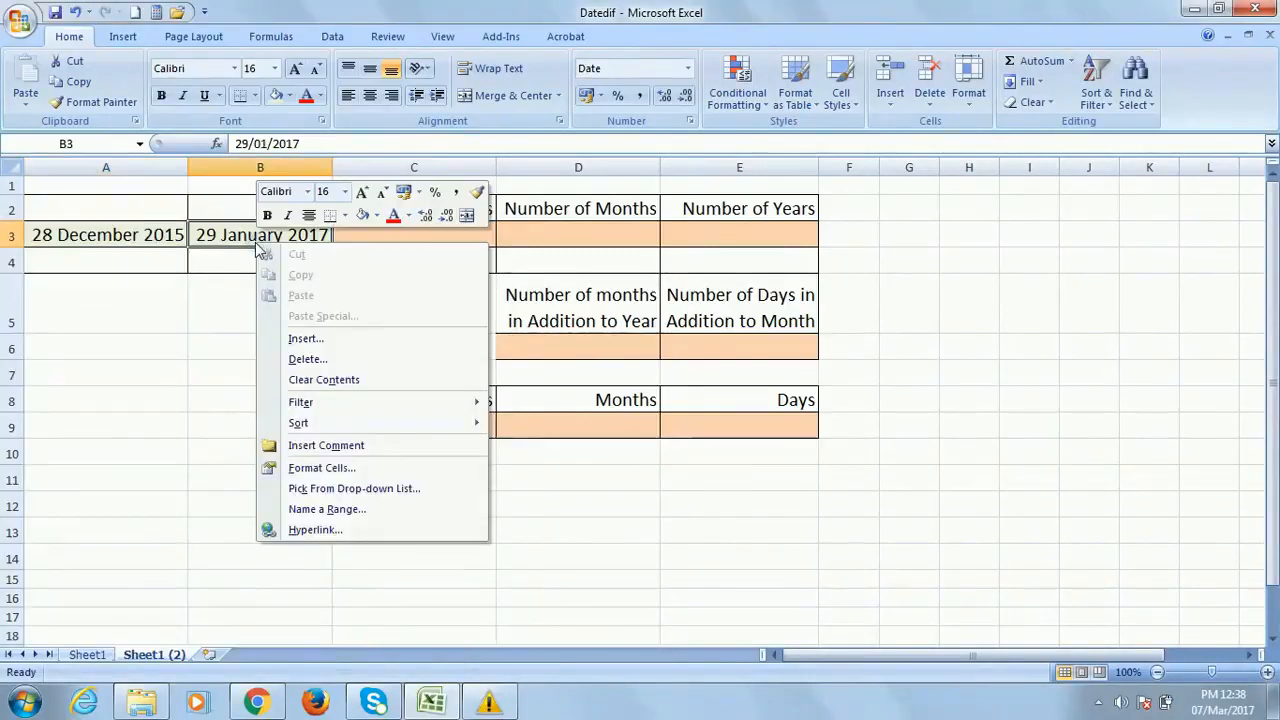
pyautogui.click(340, 467)
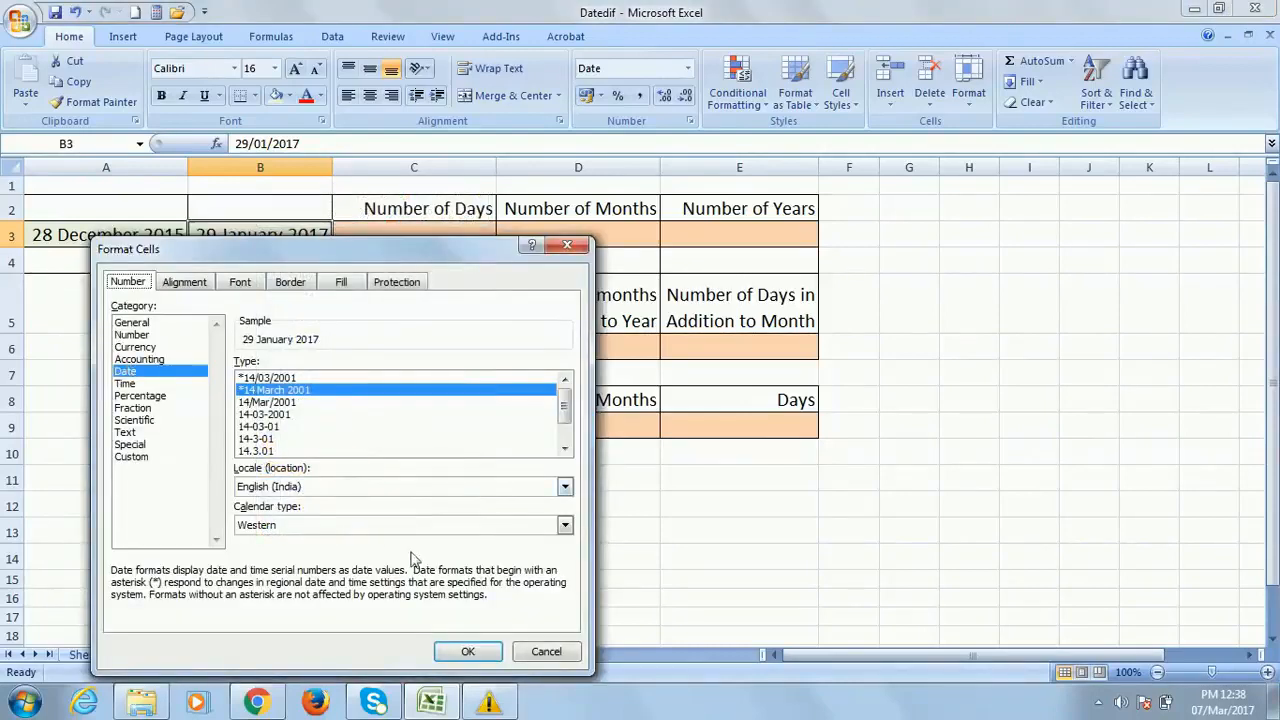
pyautogui.click(468, 651)
# Try to calculate the number of days in C3 with the formula =dateif(A3,B3,"d")
pyautogui.click(383, 235)
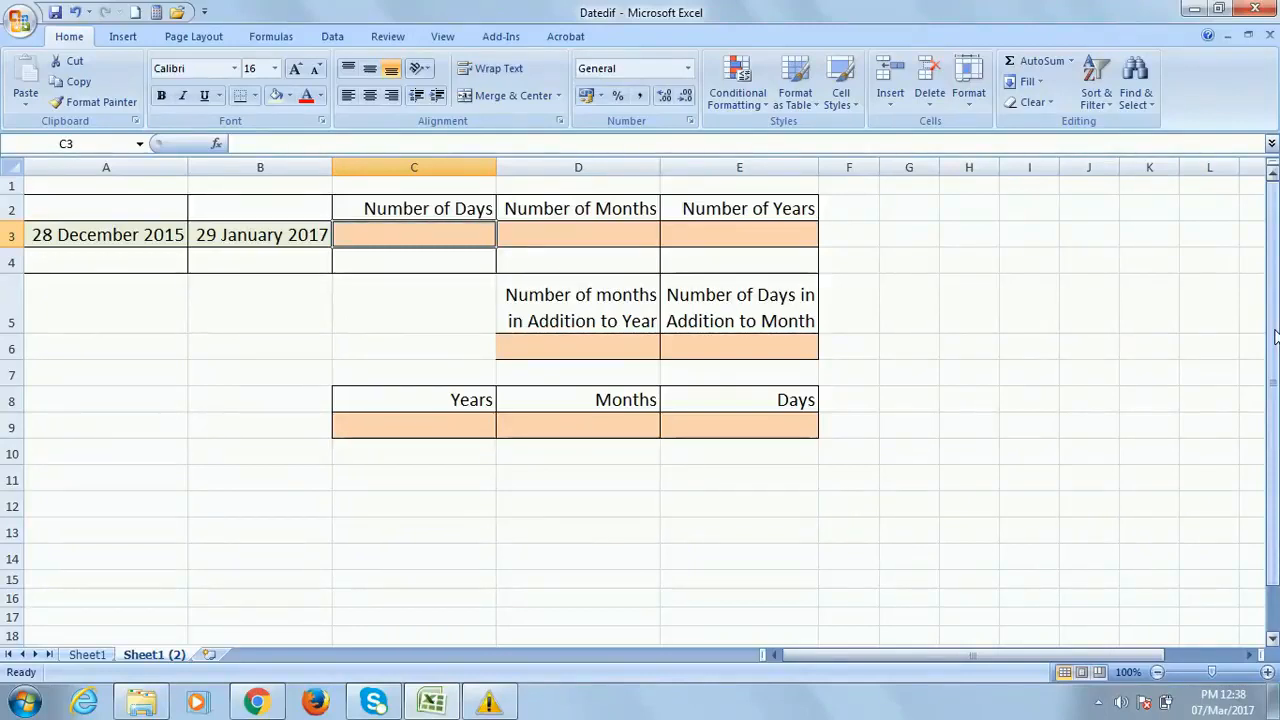
pyautogui.write('=d')
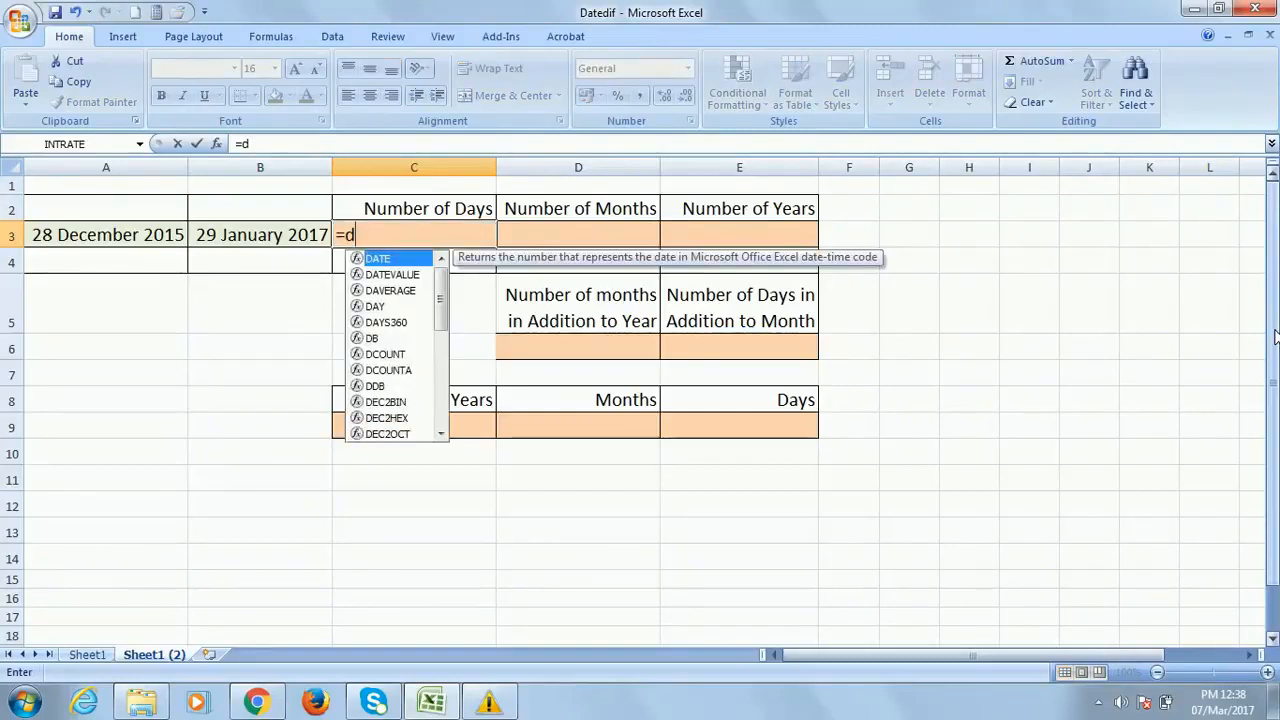
pyautogui.write('ateif(')
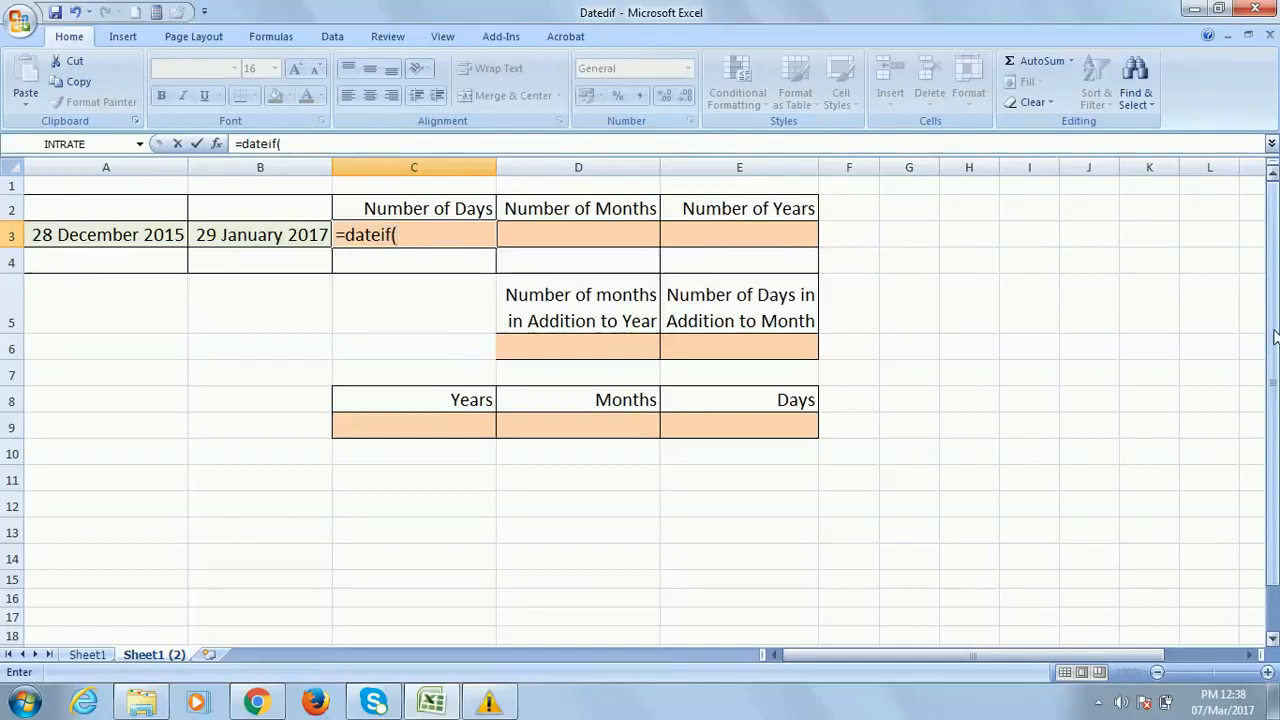
pyautogui.click(86, 236)
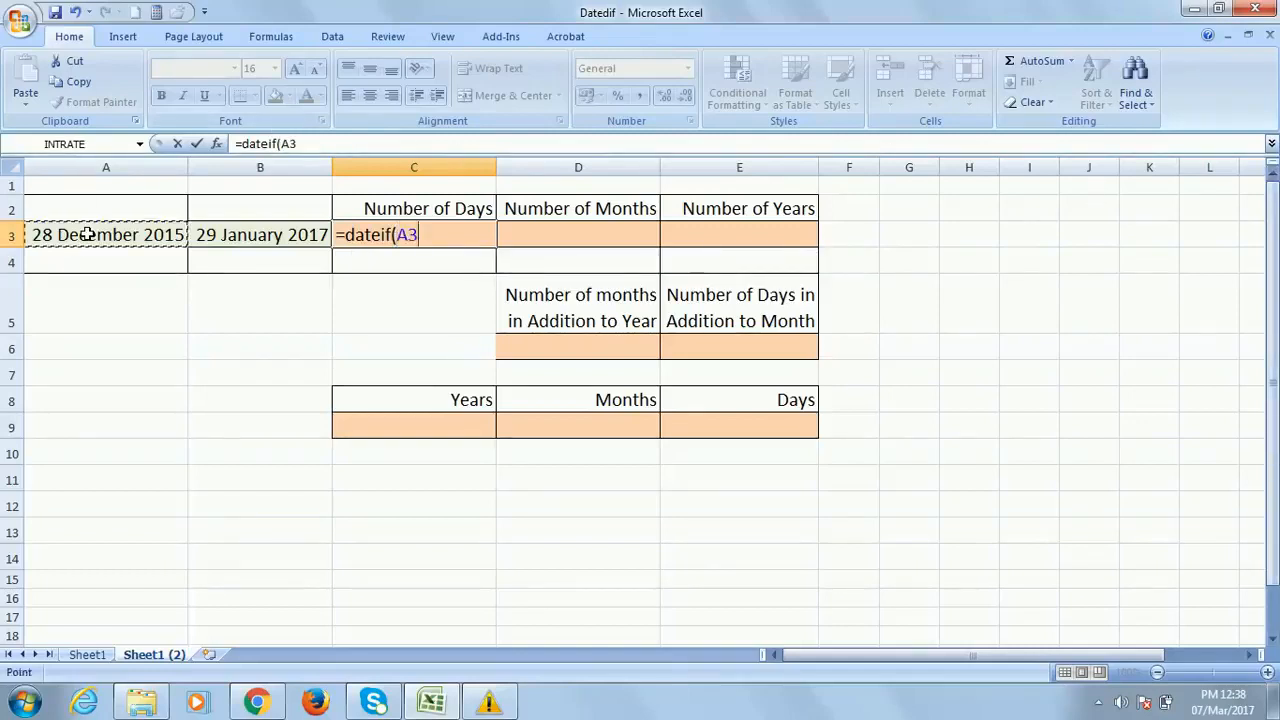
pyautogui.write(',')
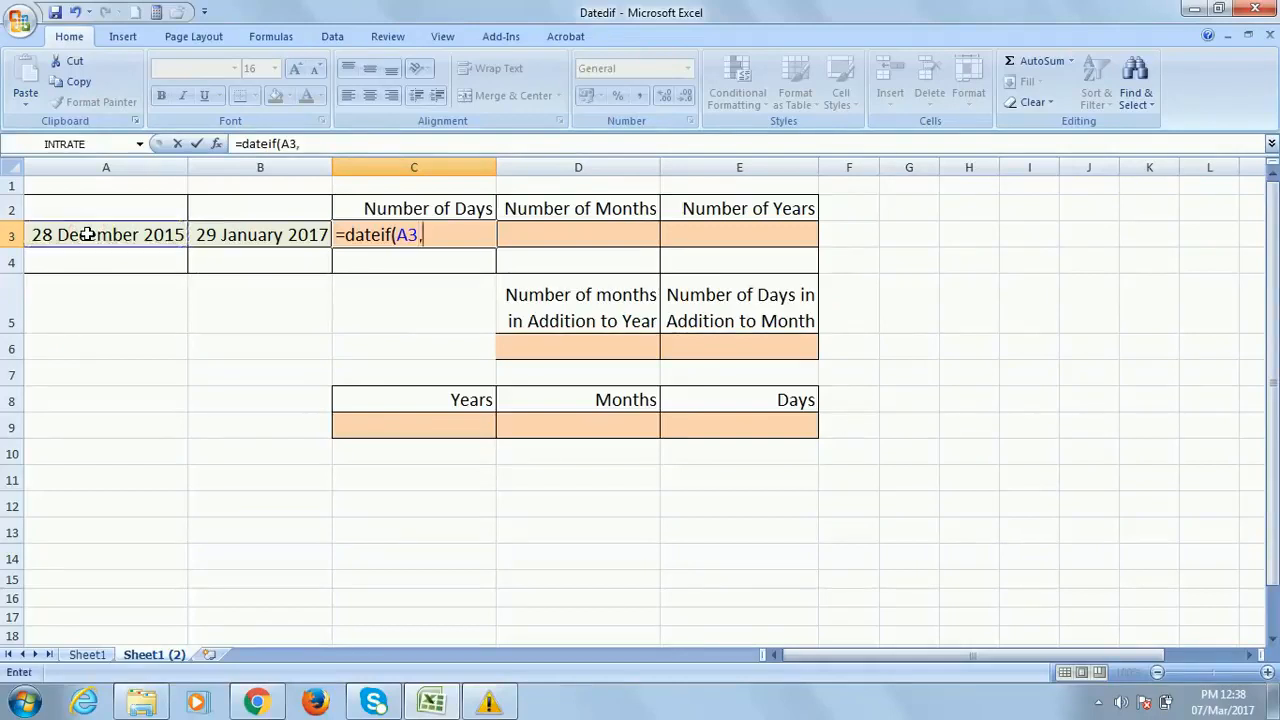
pyautogui.click(228, 231)
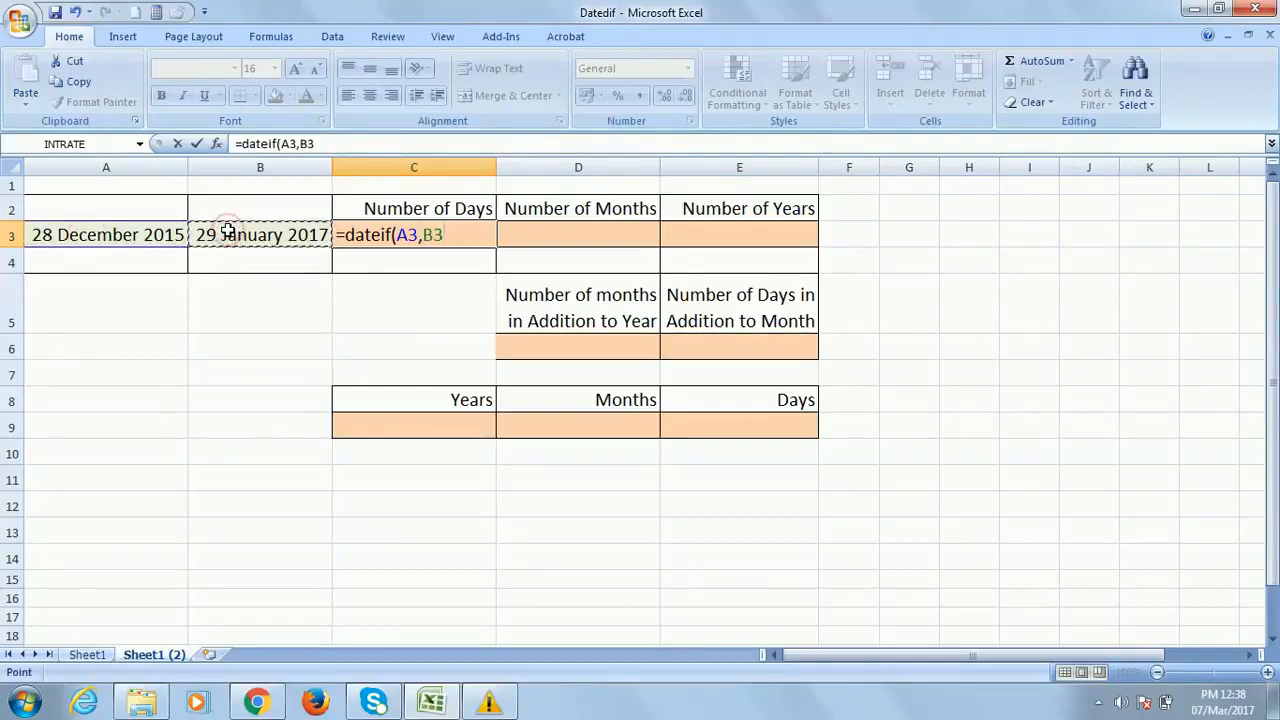
pyautogui.write(',"d')
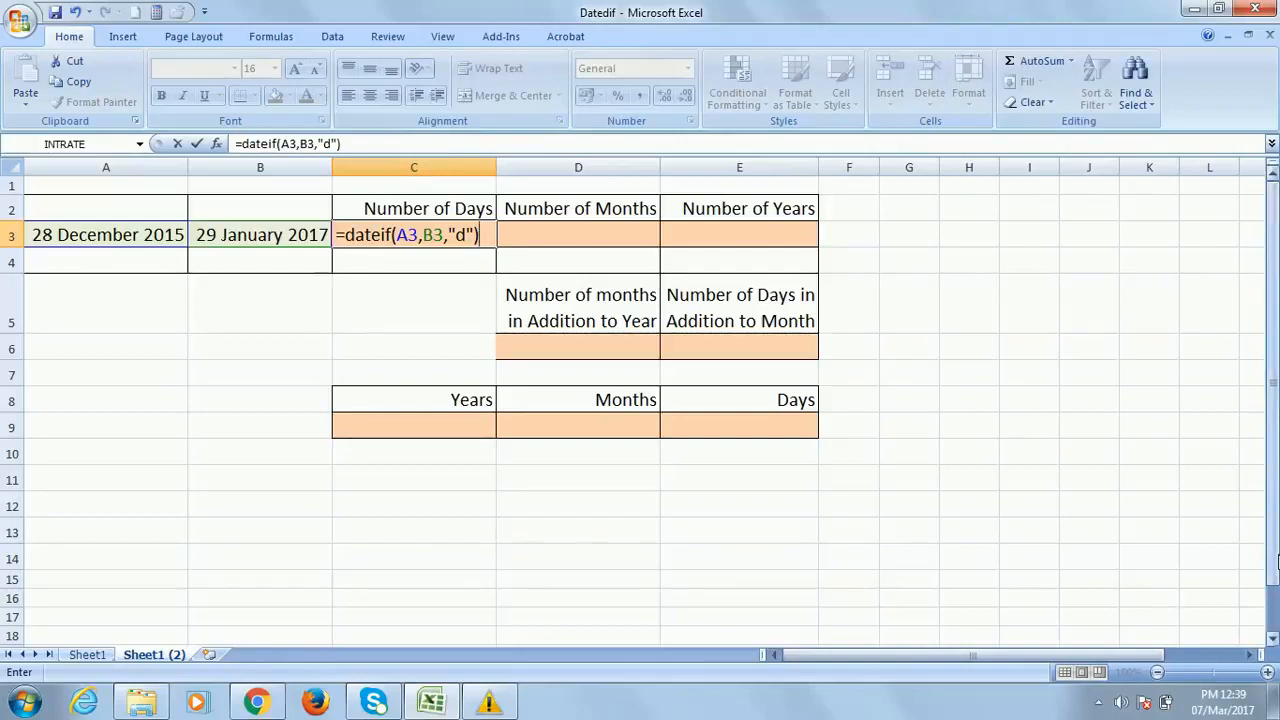
pyautogui.press('Return')
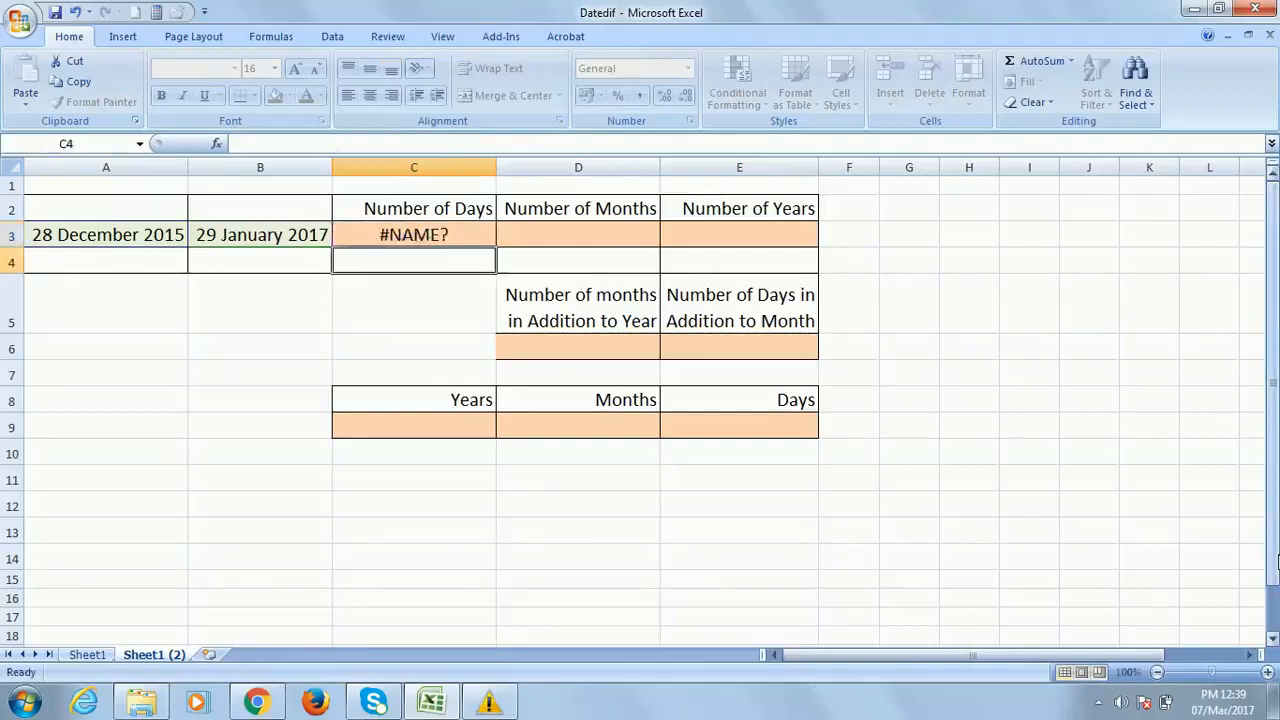
# Replace the formula in C3 under Number of Days with =DATEDIF(A3,B3,"d")
pyautogui.click(426, 233)
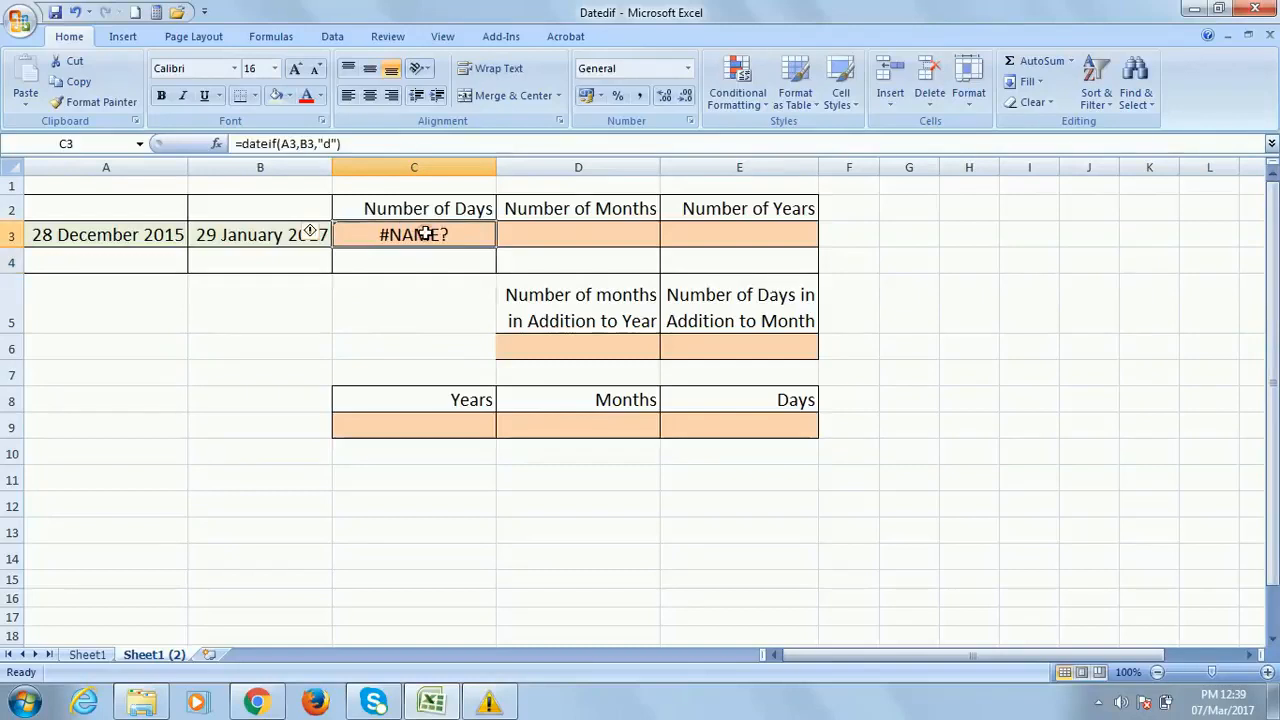
pyautogui.click(365, 142)
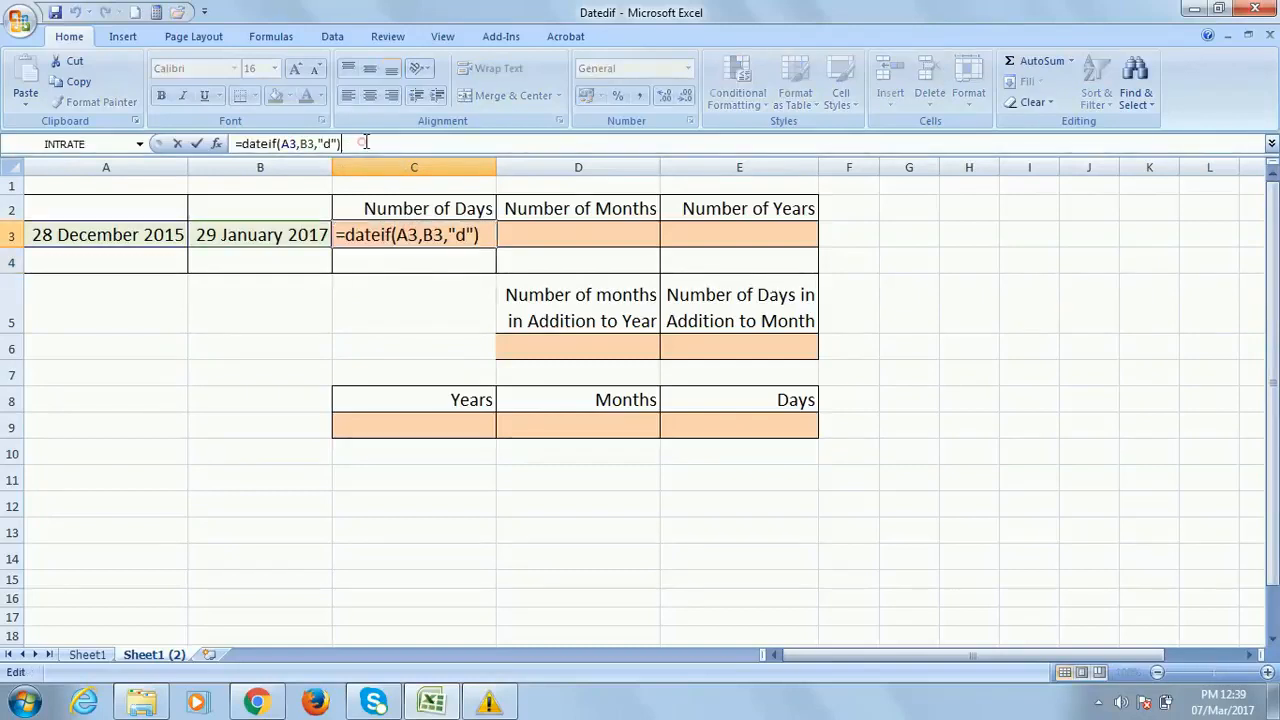
pyautogui.press('Escape')
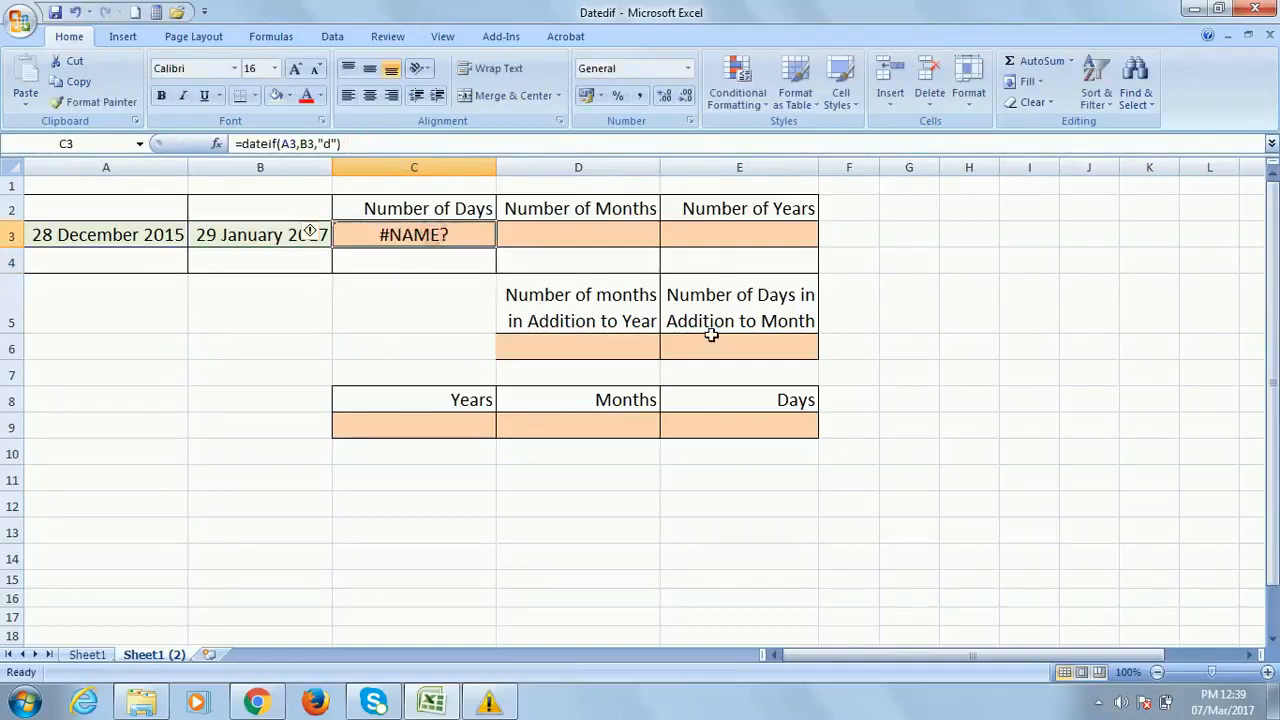
pyautogui.write('=date')
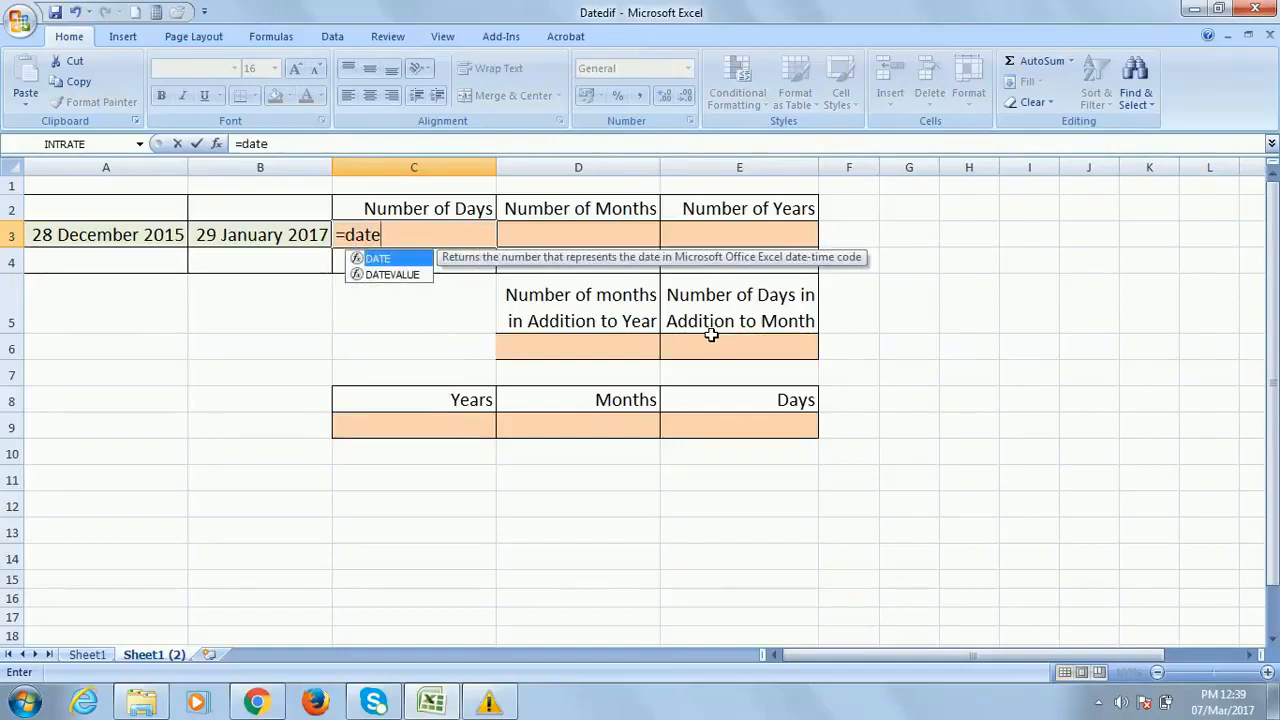
pyautogui.write('dif')
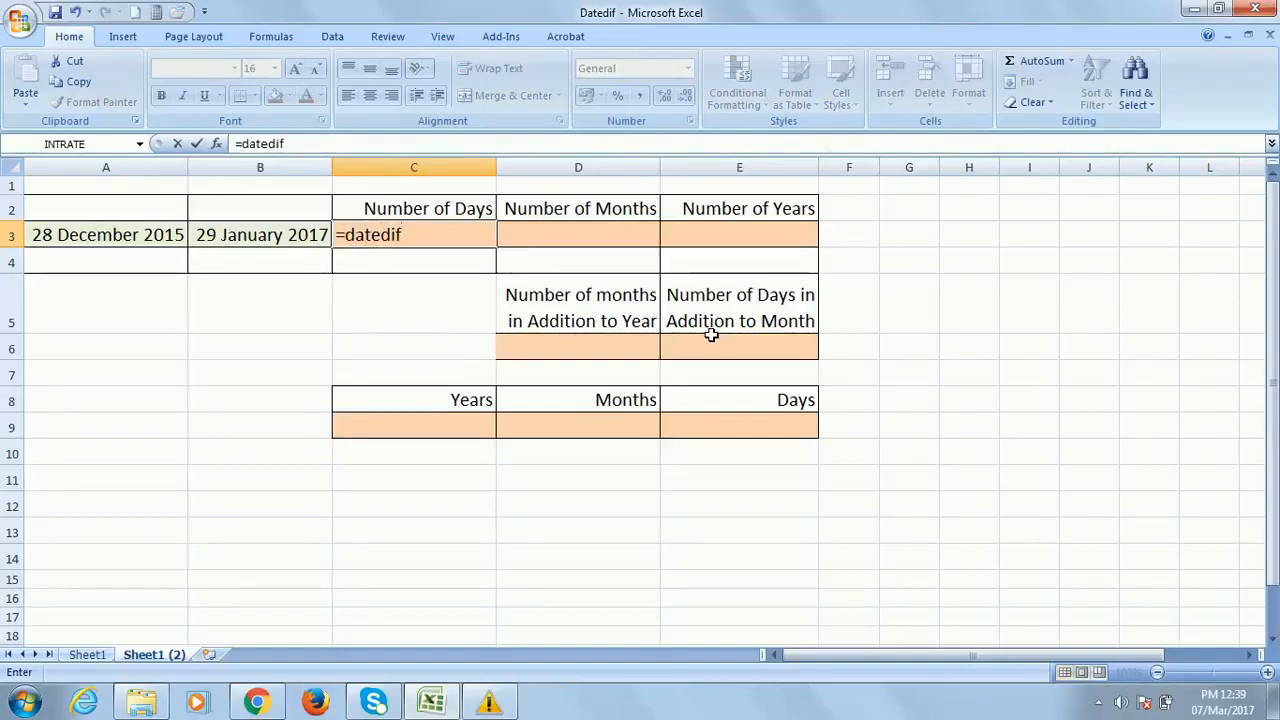
pyautogui.write('(')
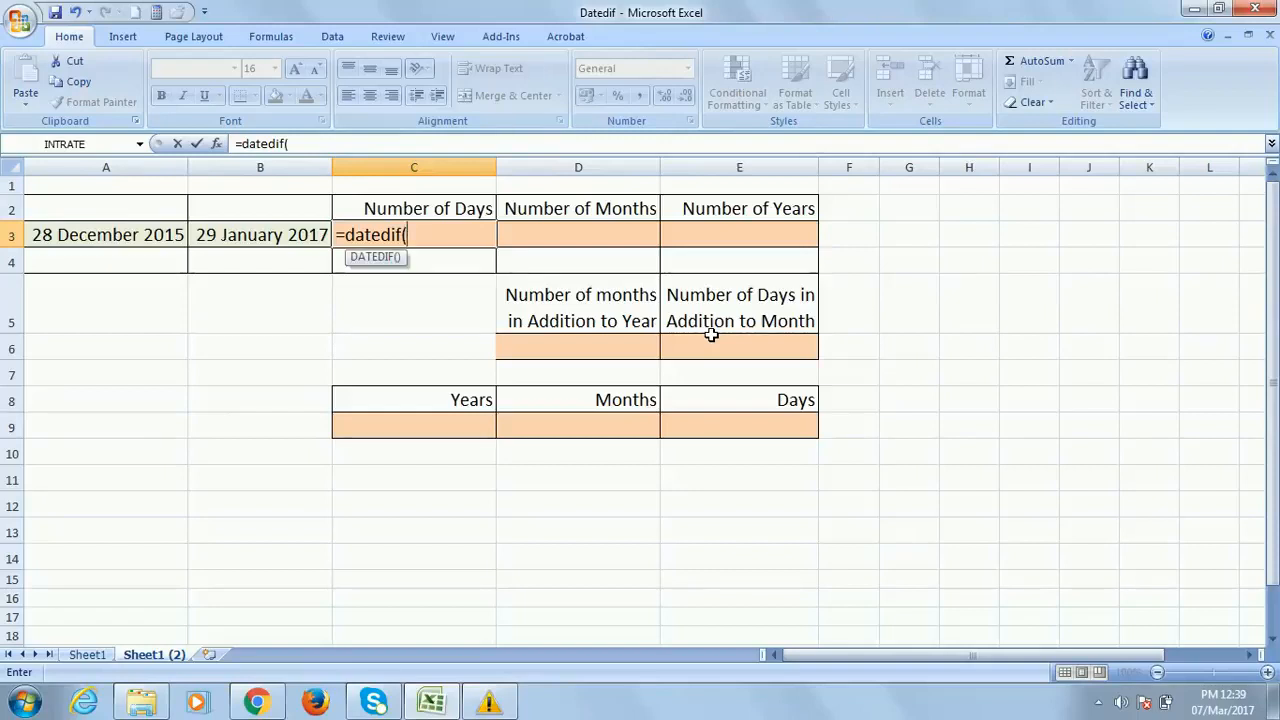
pyautogui.click(73, 231)
pyautogui.write(',')
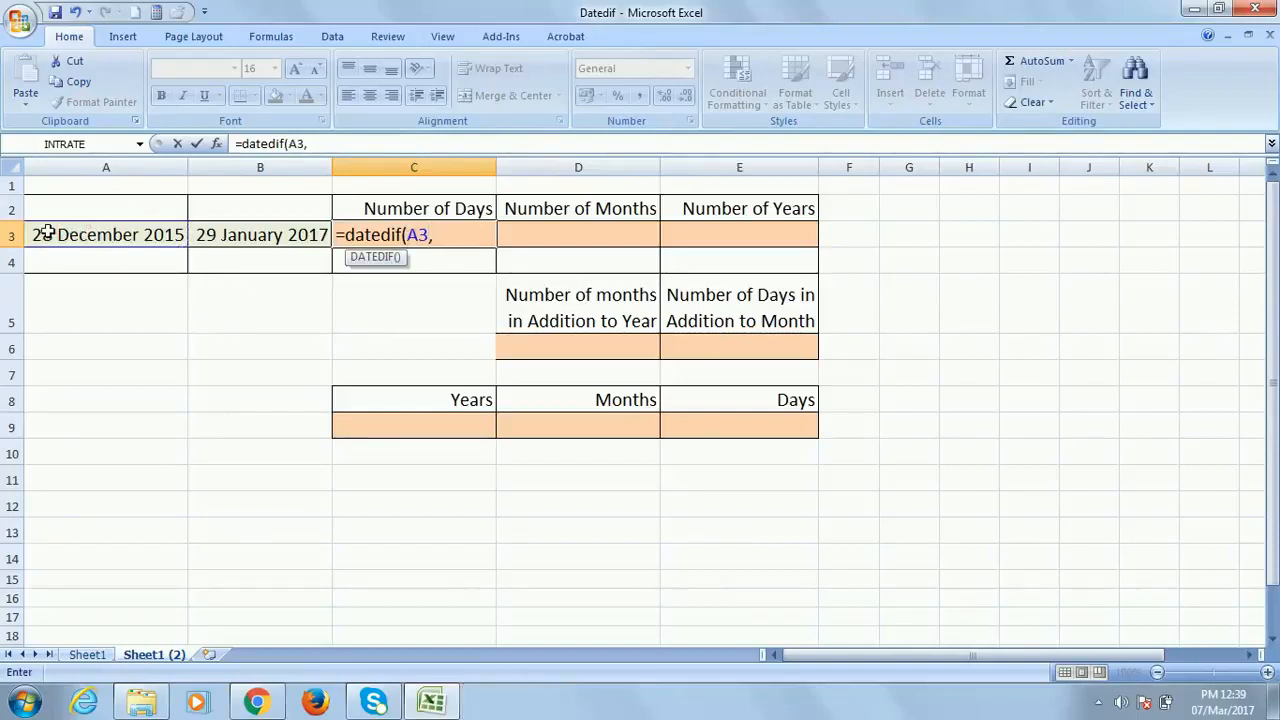
pyautogui.click(292, 230)
pyautogui.write(',')
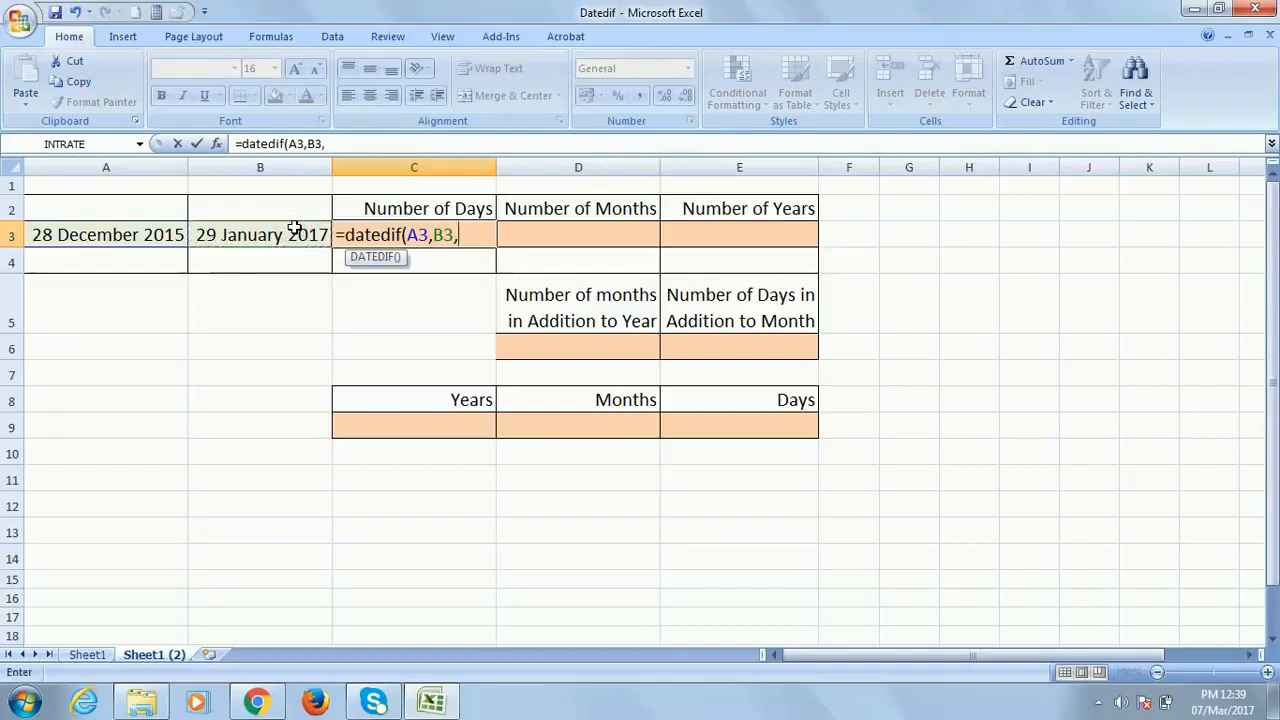
pyautogui.write('"d"')
pyautogui.press('Return')
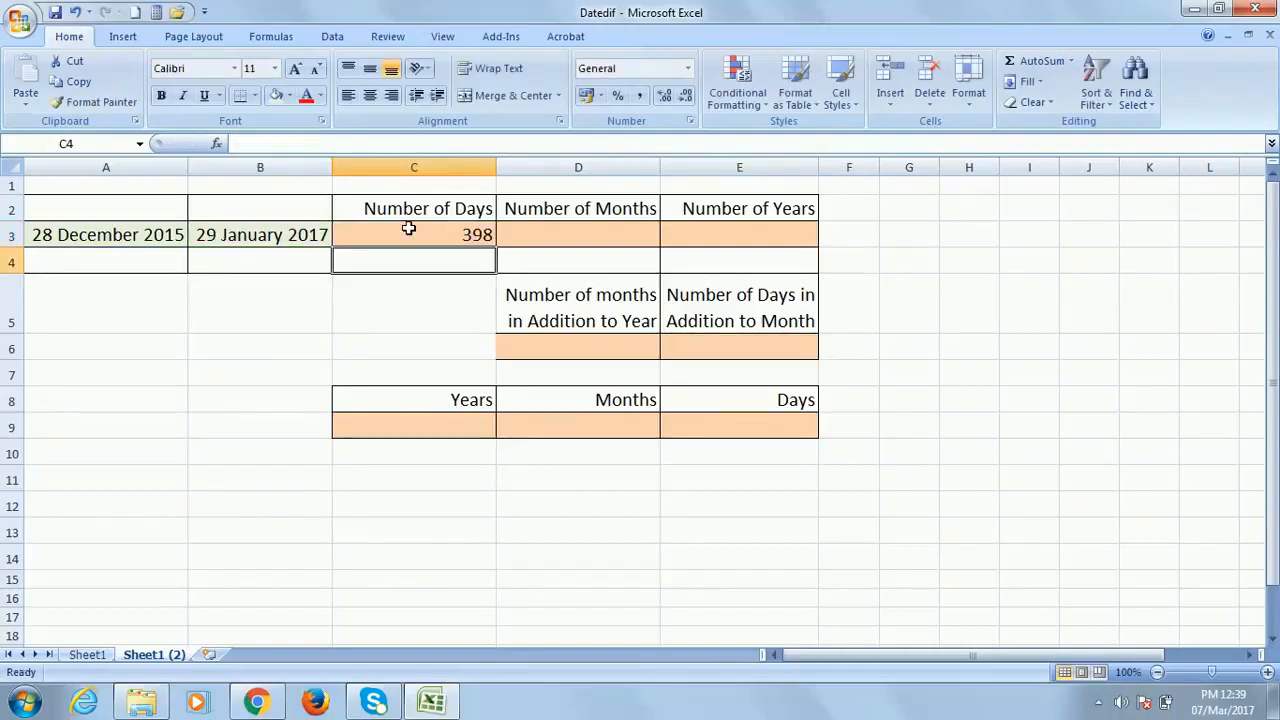
pyautogui.click(444, 235)
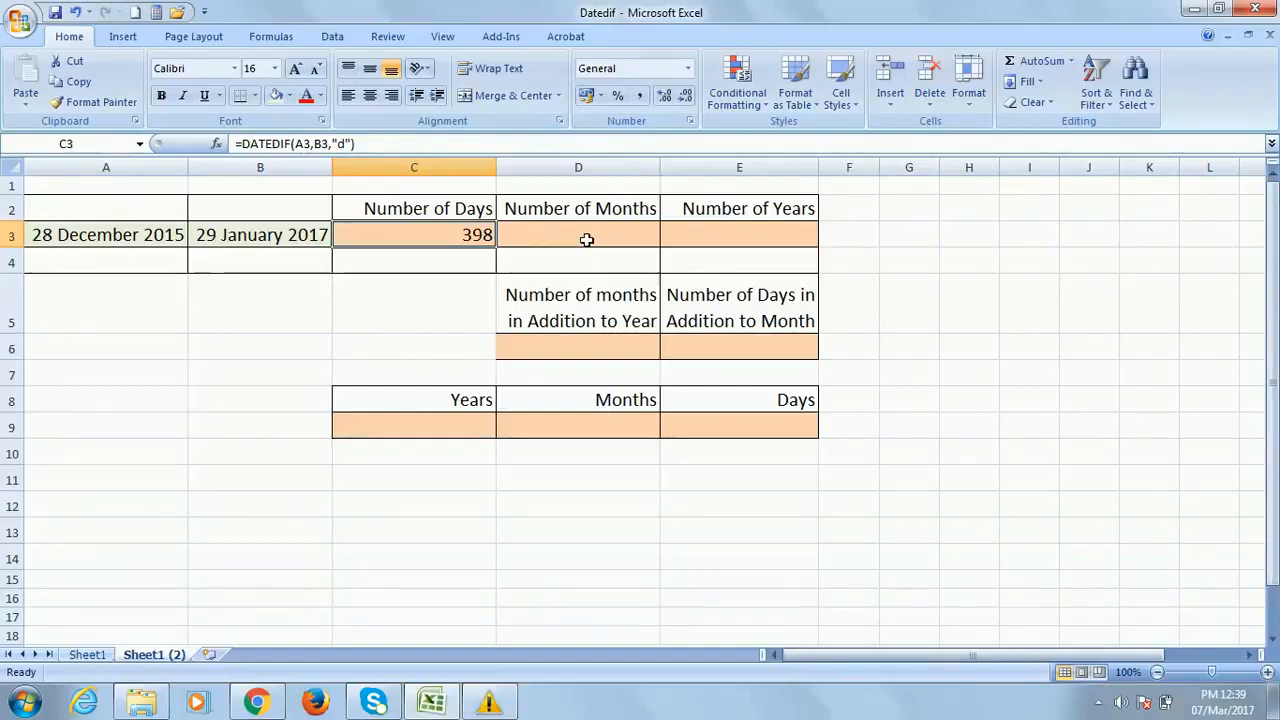
# Calculate the number of months between the two dates in D3 with the formula =DATEDIF(A3,B3,"m")
pyautogui.click(586, 238)
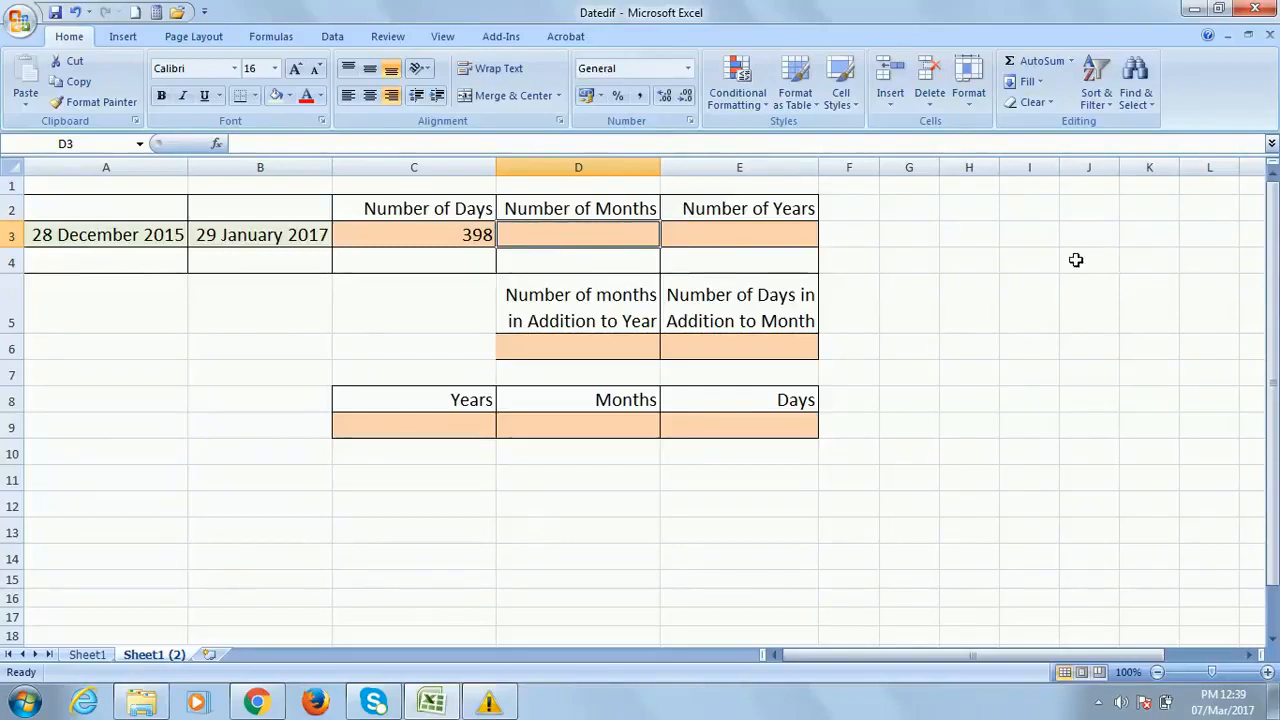
pyautogui.write('=')
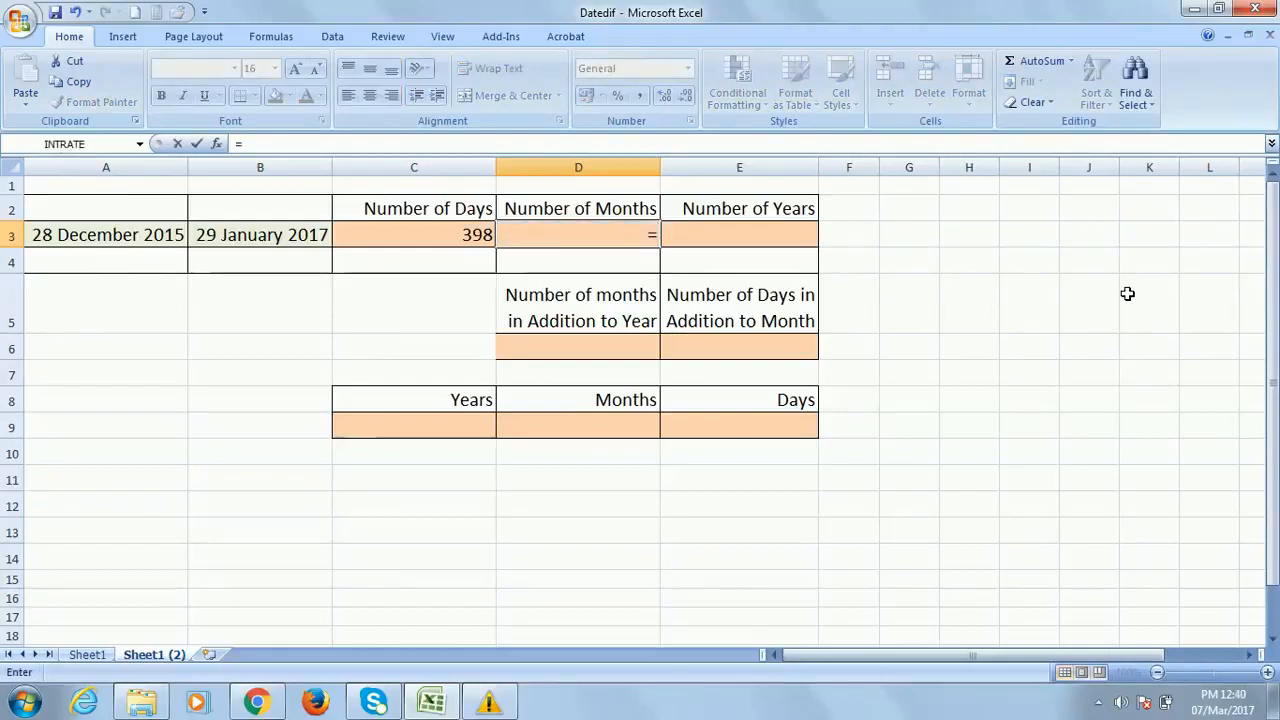
pyautogui.write('datedi')
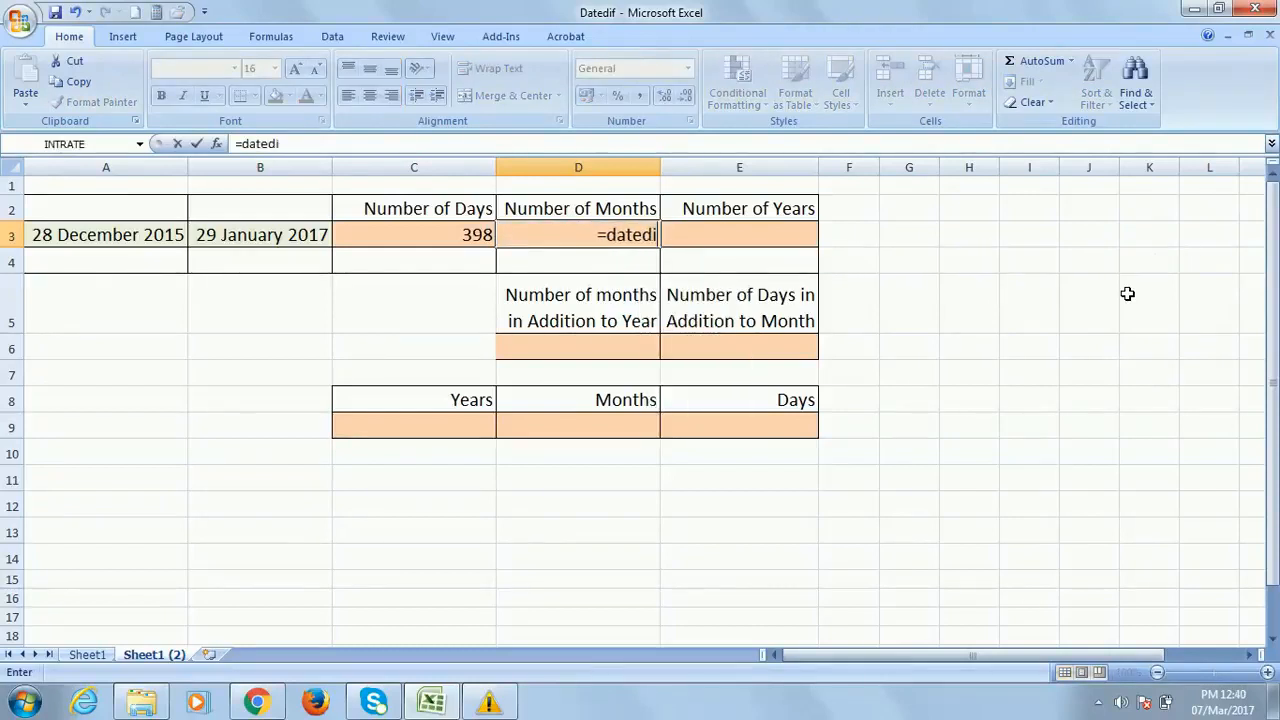
pyautogui.write('f(')
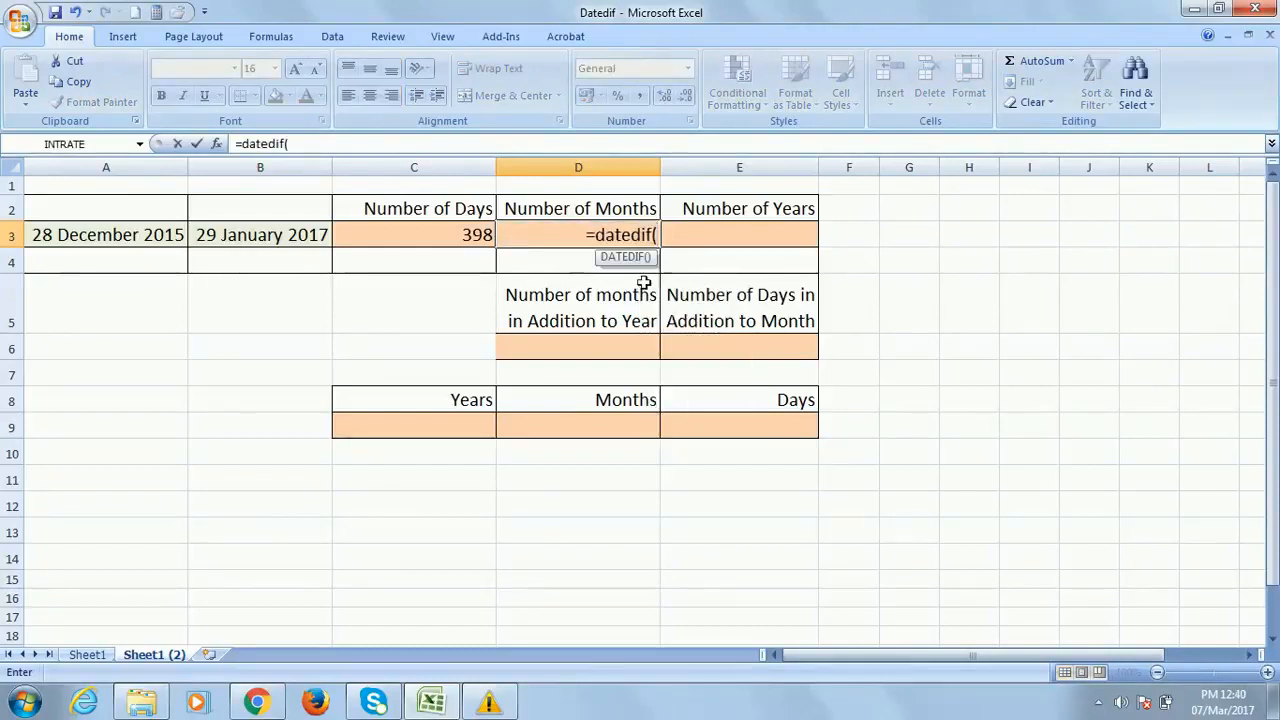
pyautogui.click(142, 229)
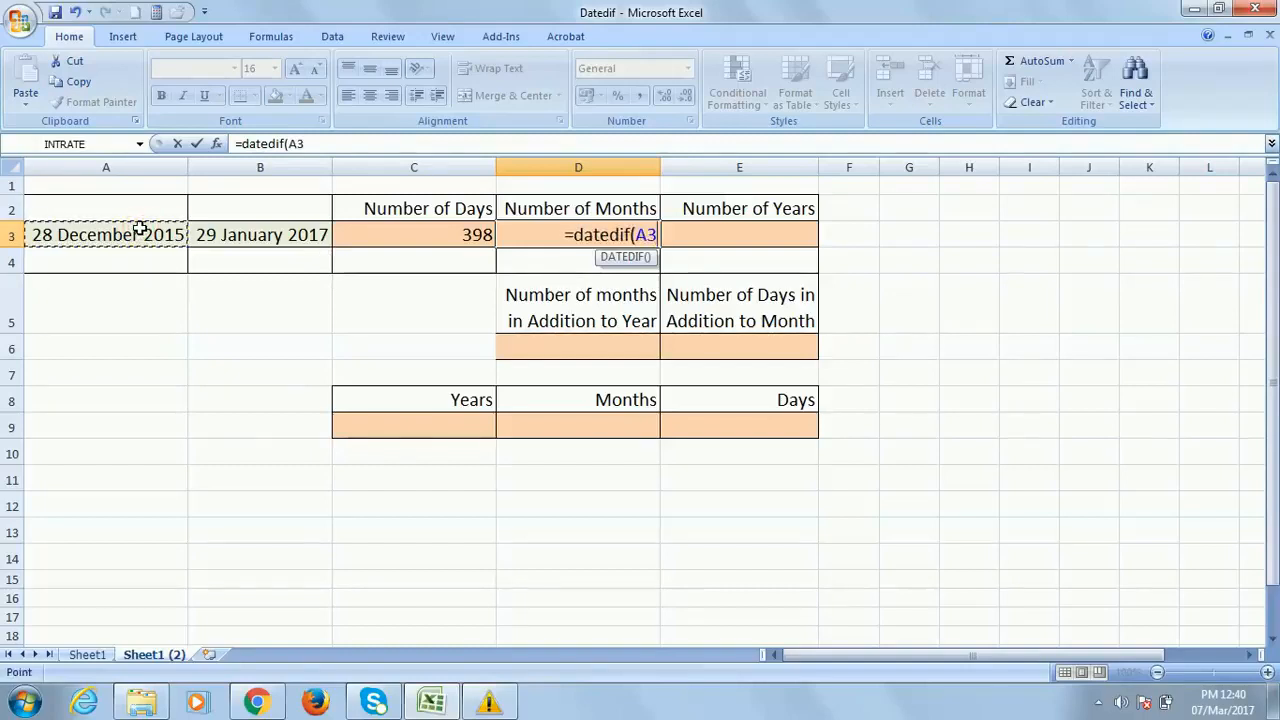
pyautogui.write(',')
pyautogui.click(250, 235)
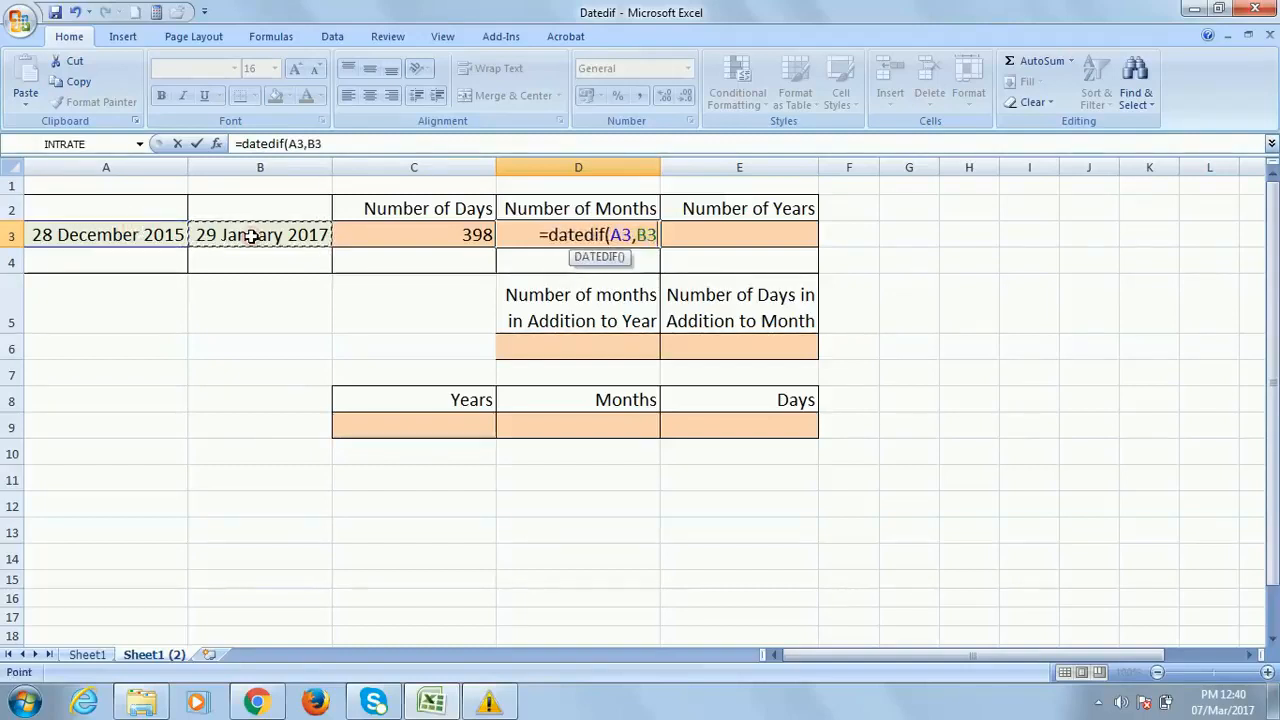
pyautogui.write(',"')
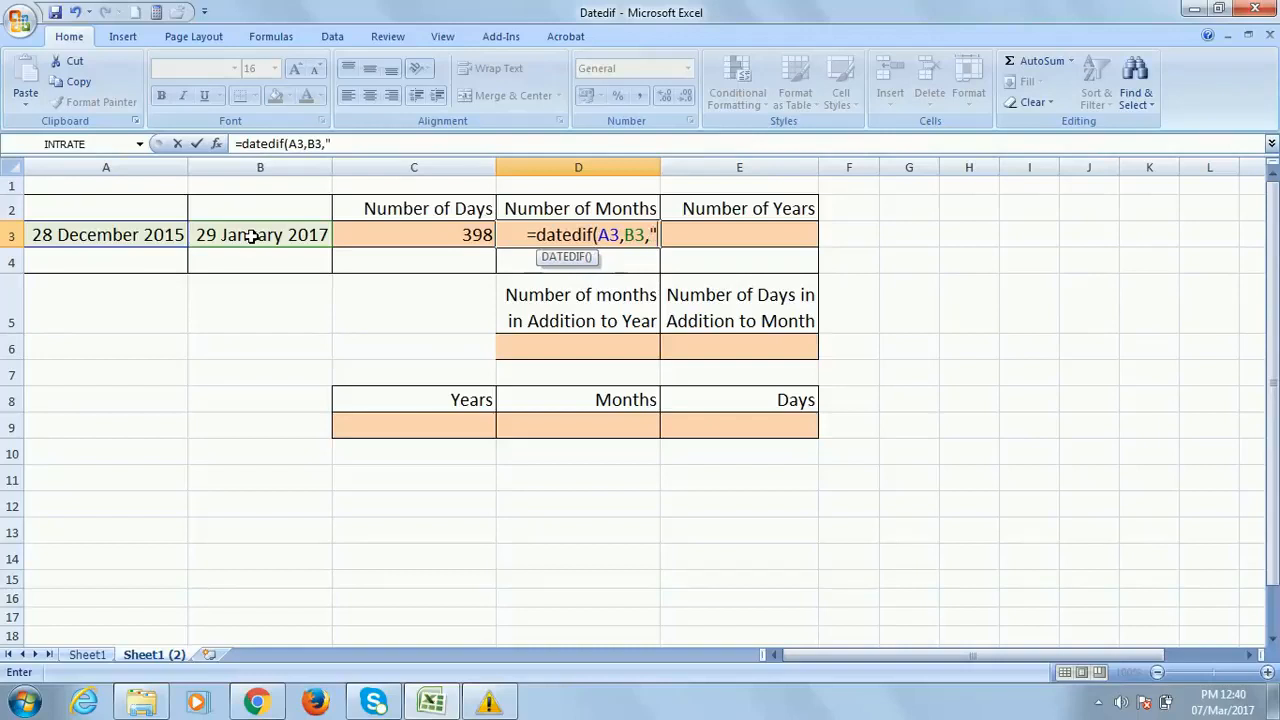
pyautogui.write('m')
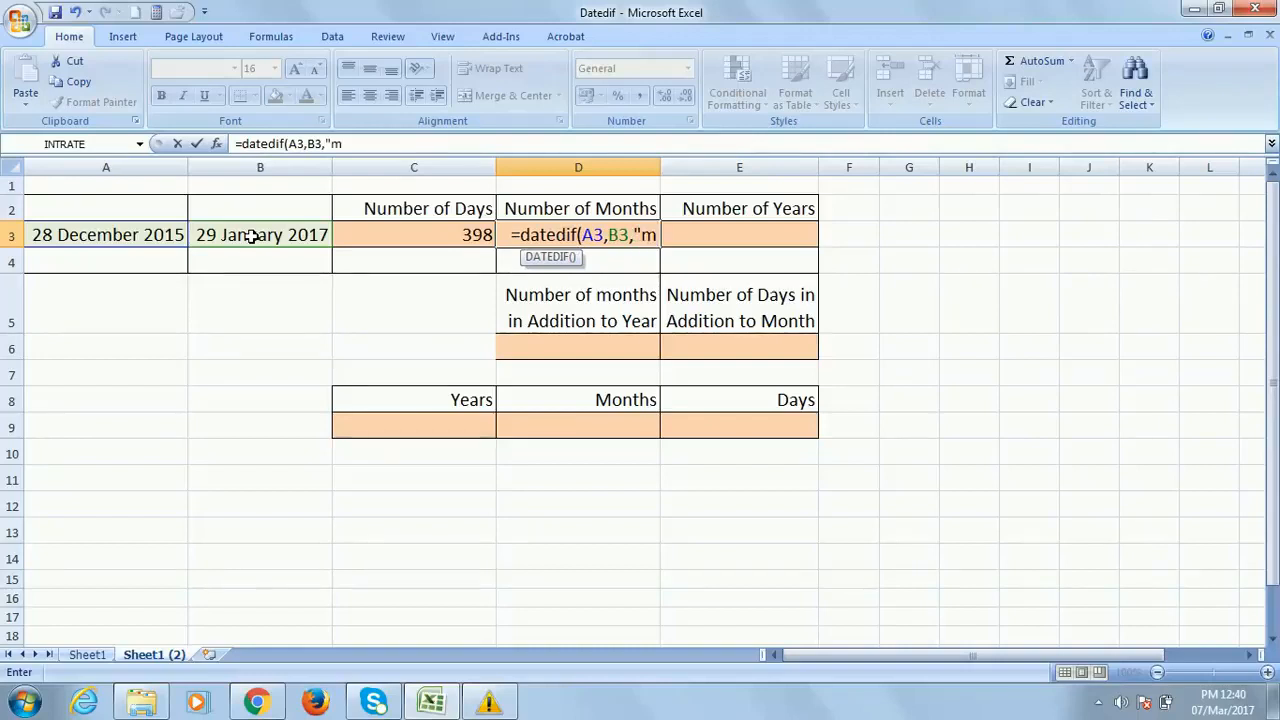
pyautogui.write('"')
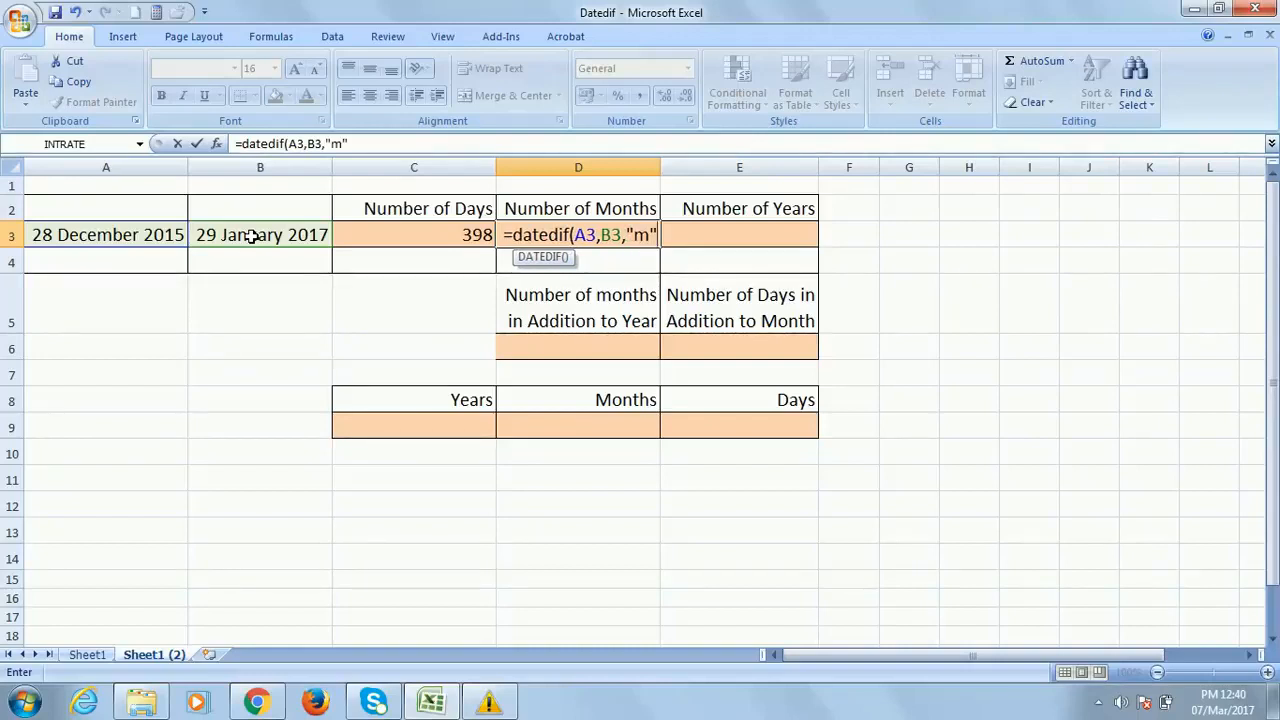
pyautogui.write(')')
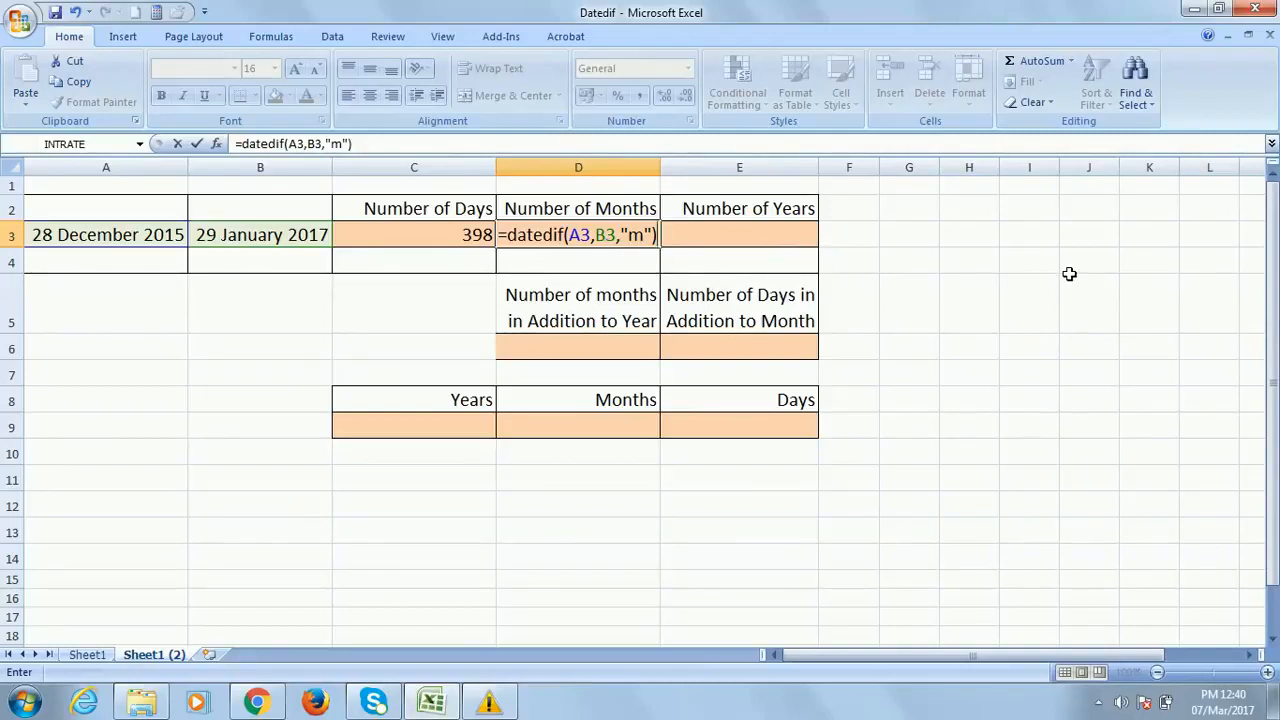
pyautogui.press('Return')
pyautogui.press('Up')
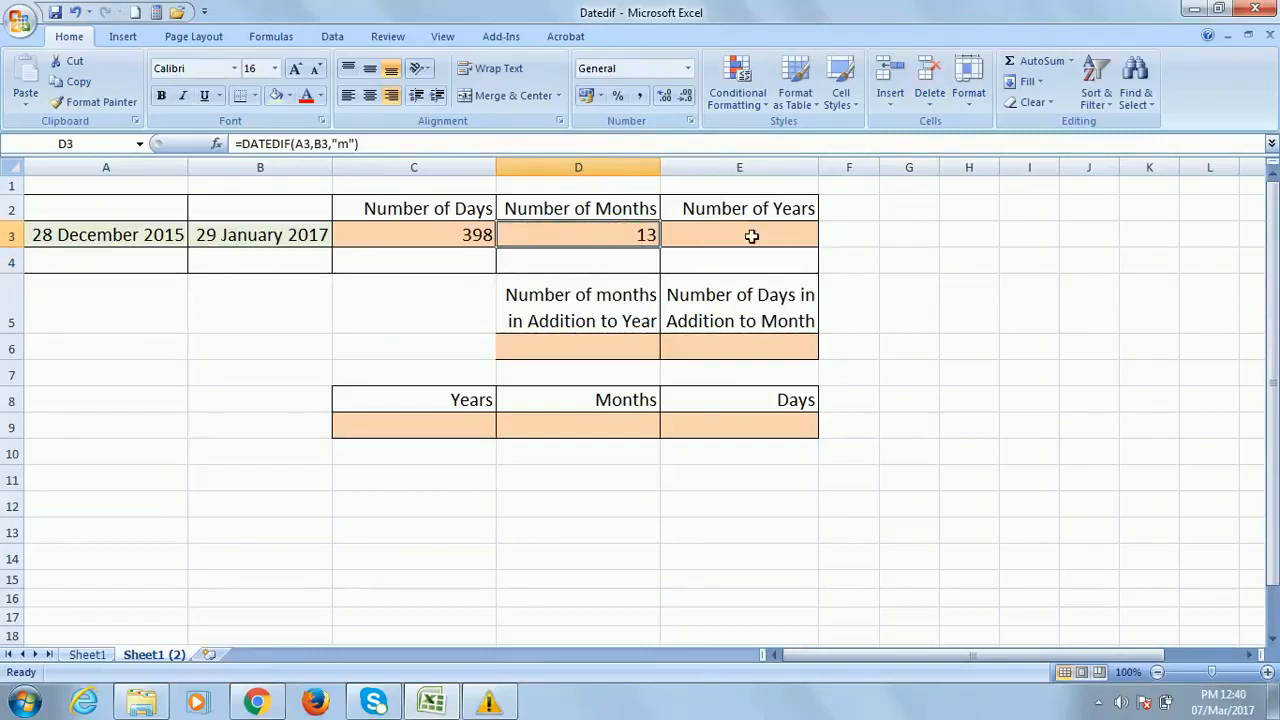
# Calculate the number of years between the two dates in E3 with the formula =DATEDIF(A3,B3,"y")
pyautogui.click(708, 236)
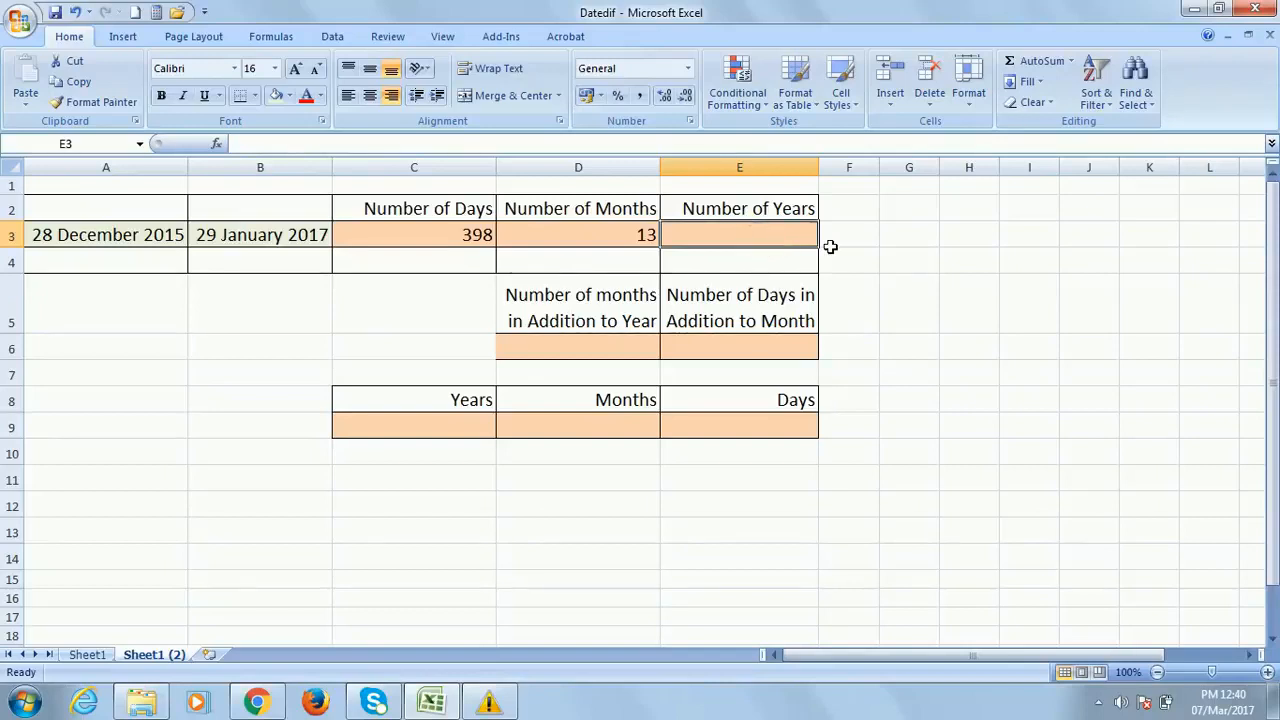
pyautogui.write('=dat')
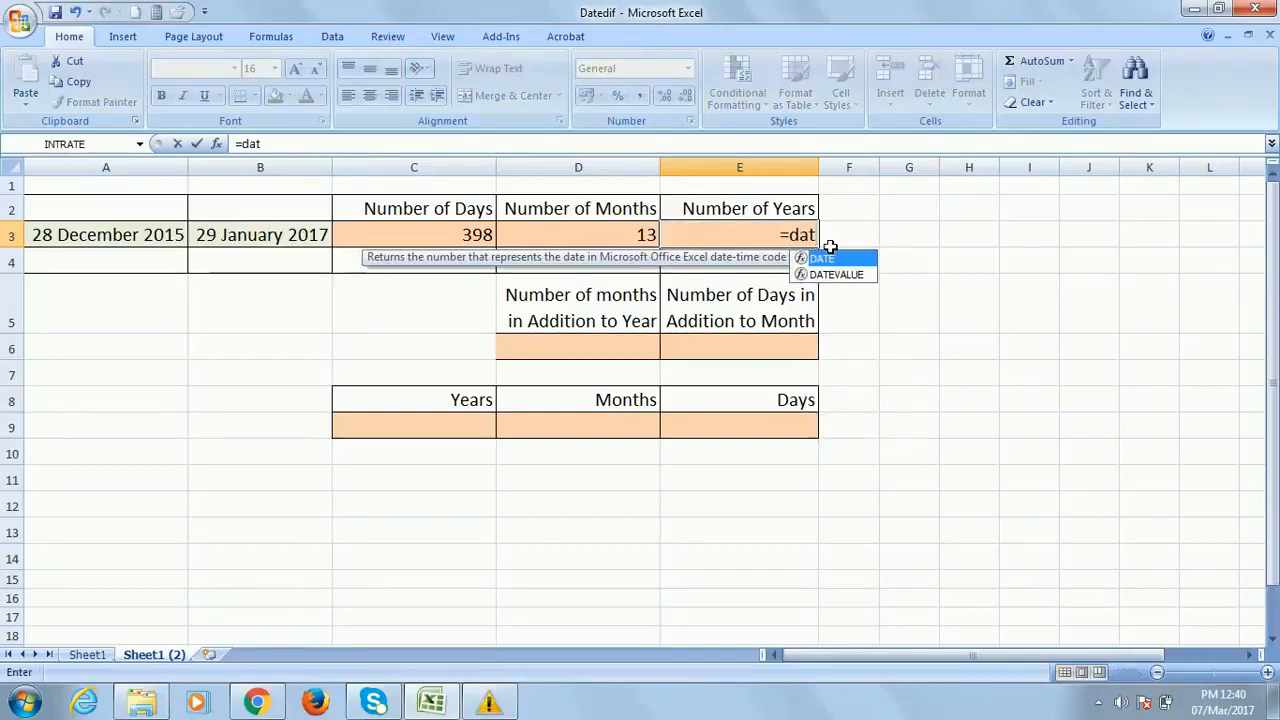
pyautogui.write('edif')
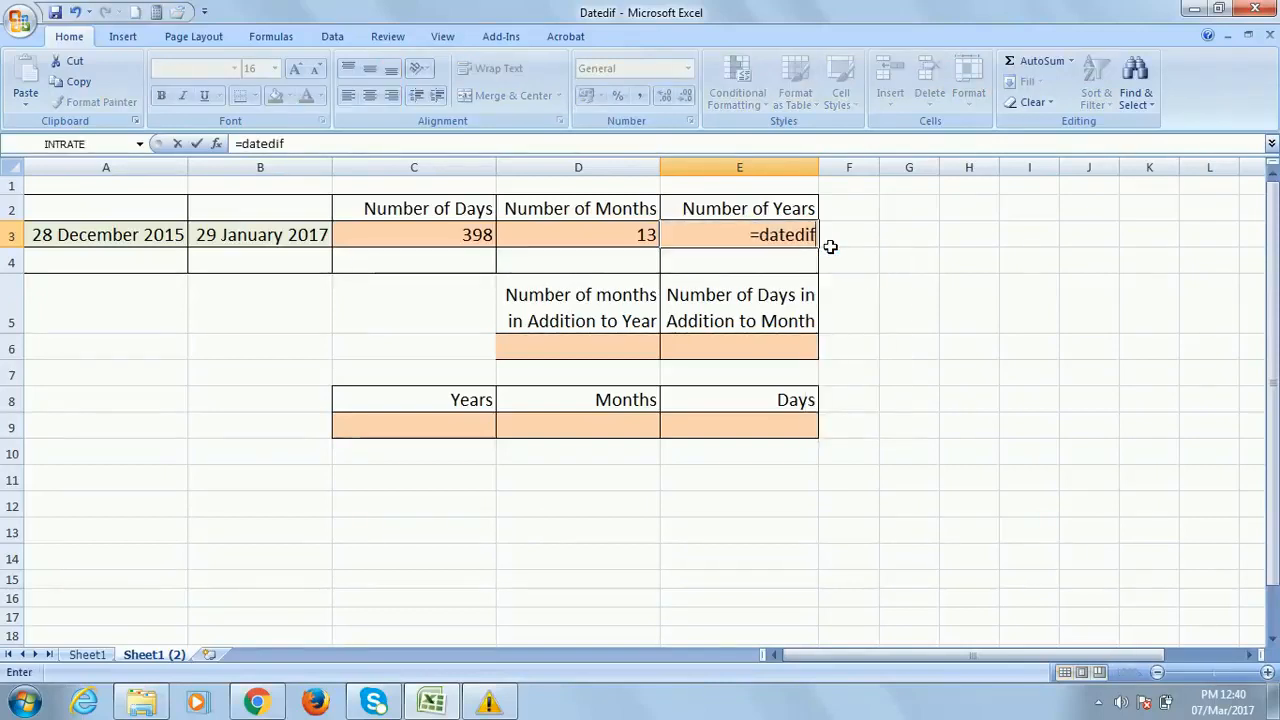
pyautogui.write('(')
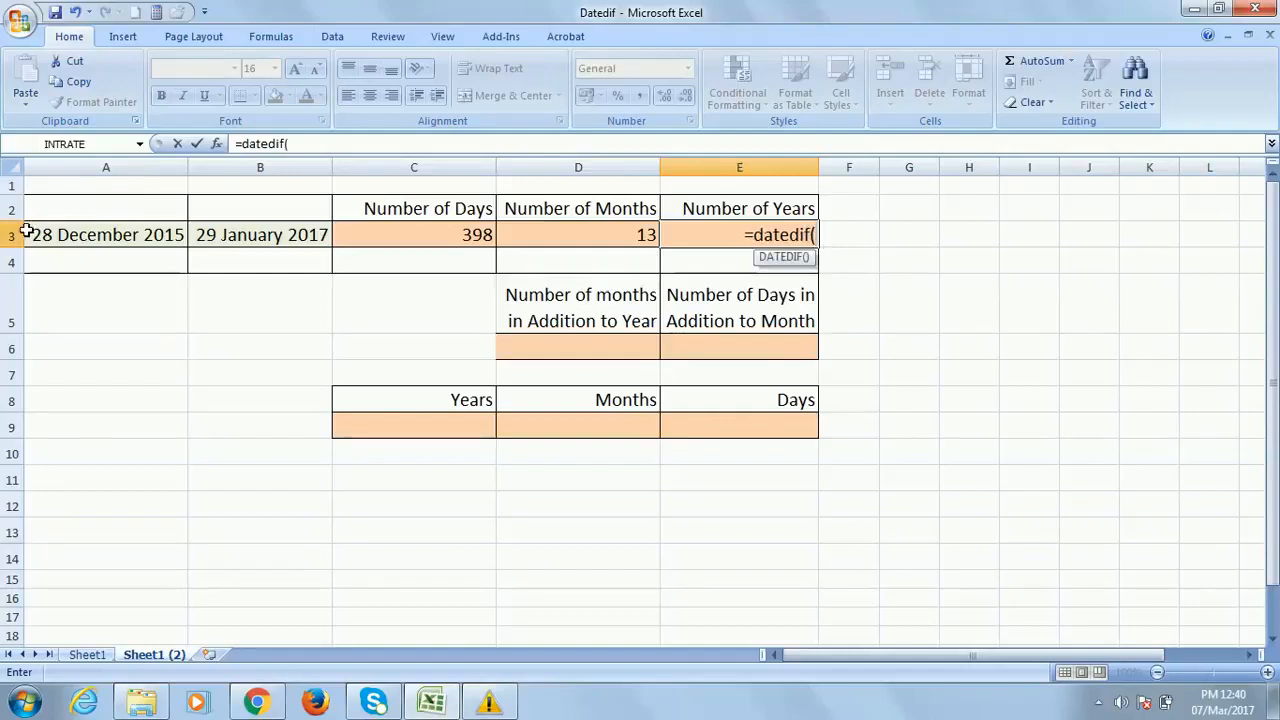
pyautogui.click(72, 231)
pyautogui.write(',')
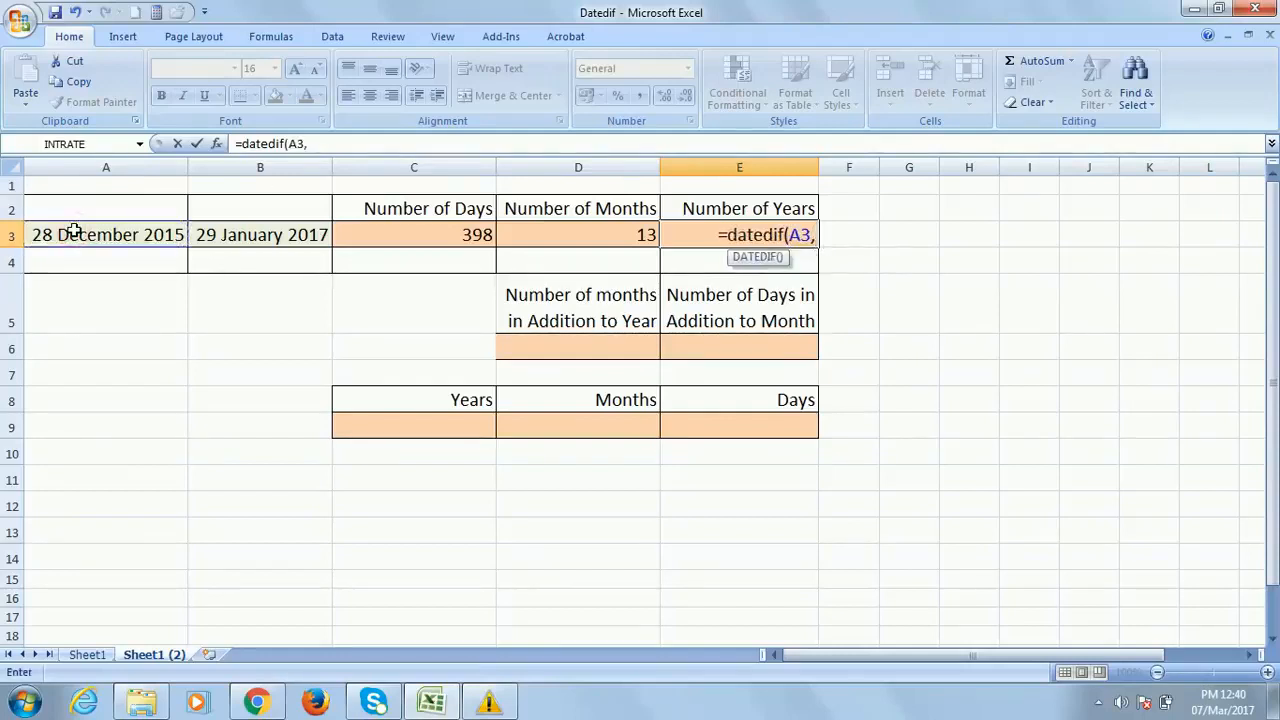
pyautogui.click(268, 235)
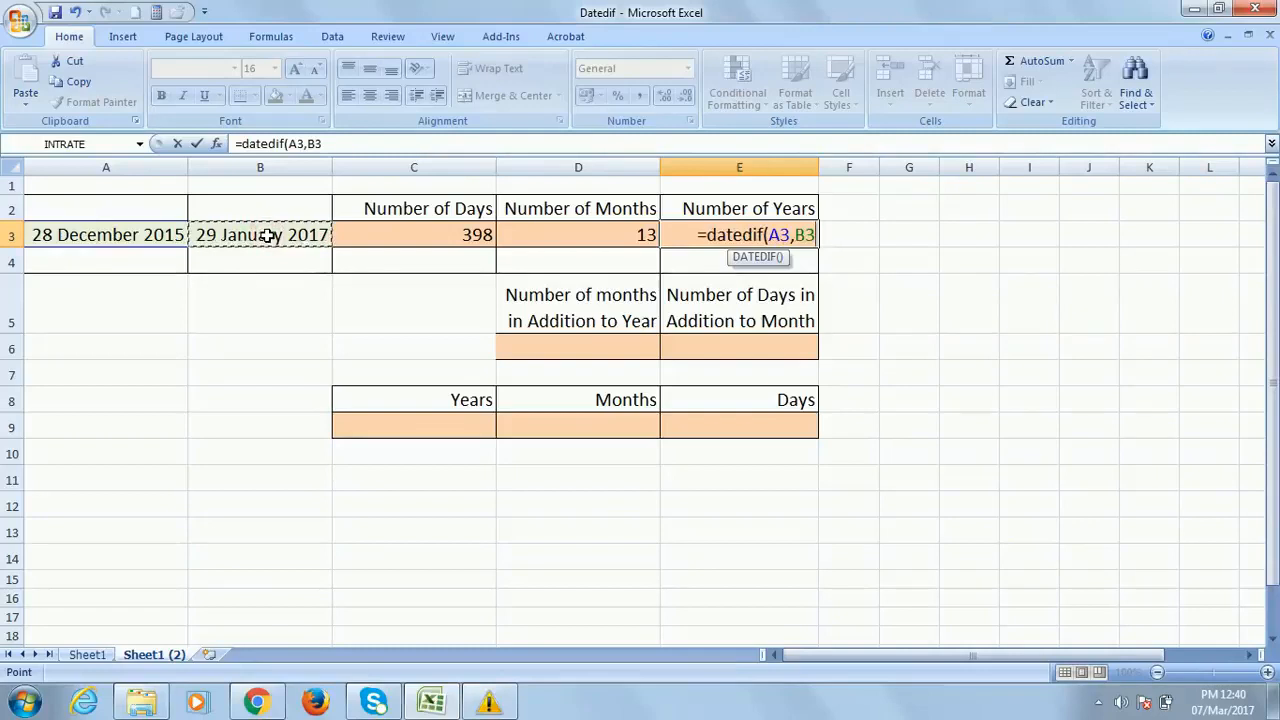
pyautogui.write(',')
pyautogui.write('"y')
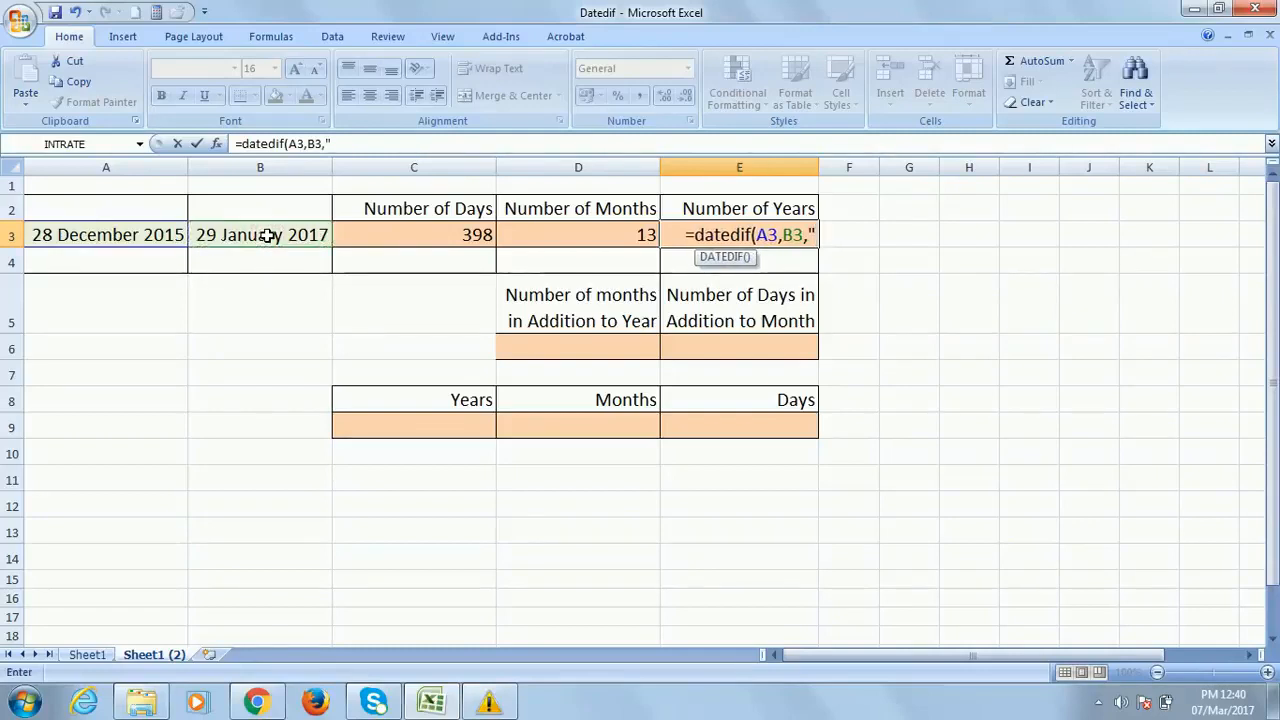
pyautogui.write('"')
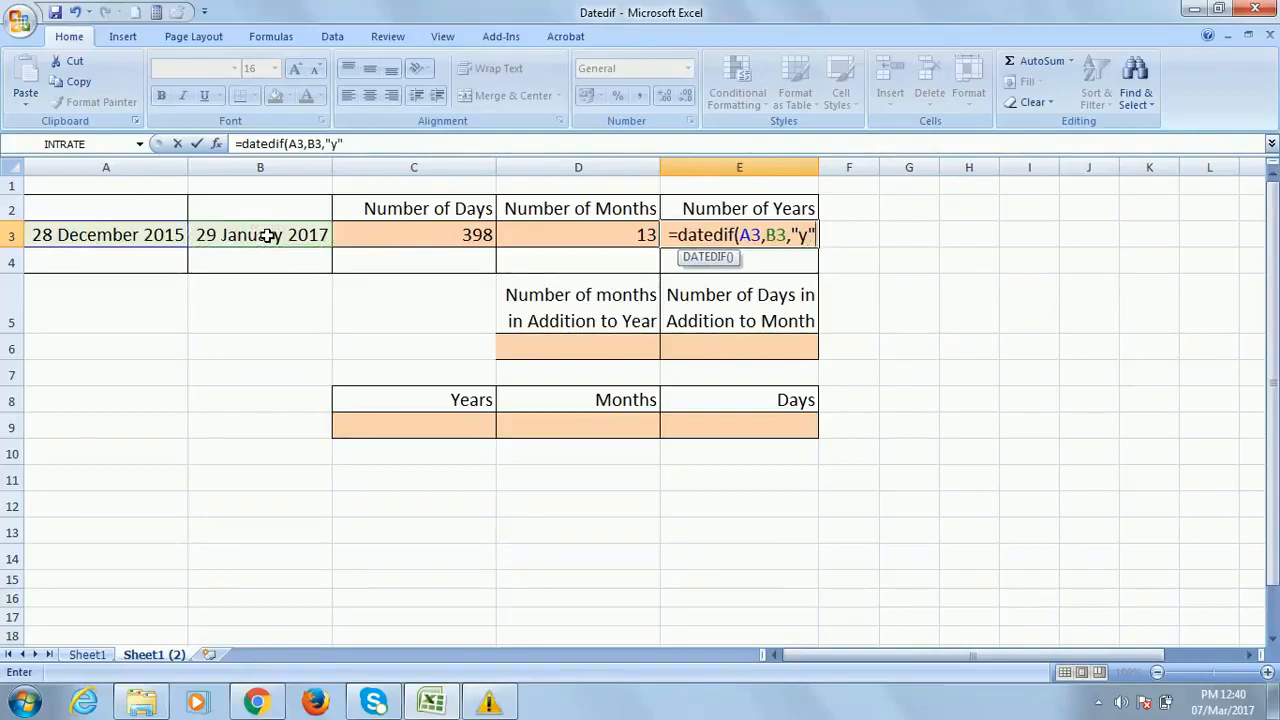
pyautogui.write(')')
pyautogui.press('Return')
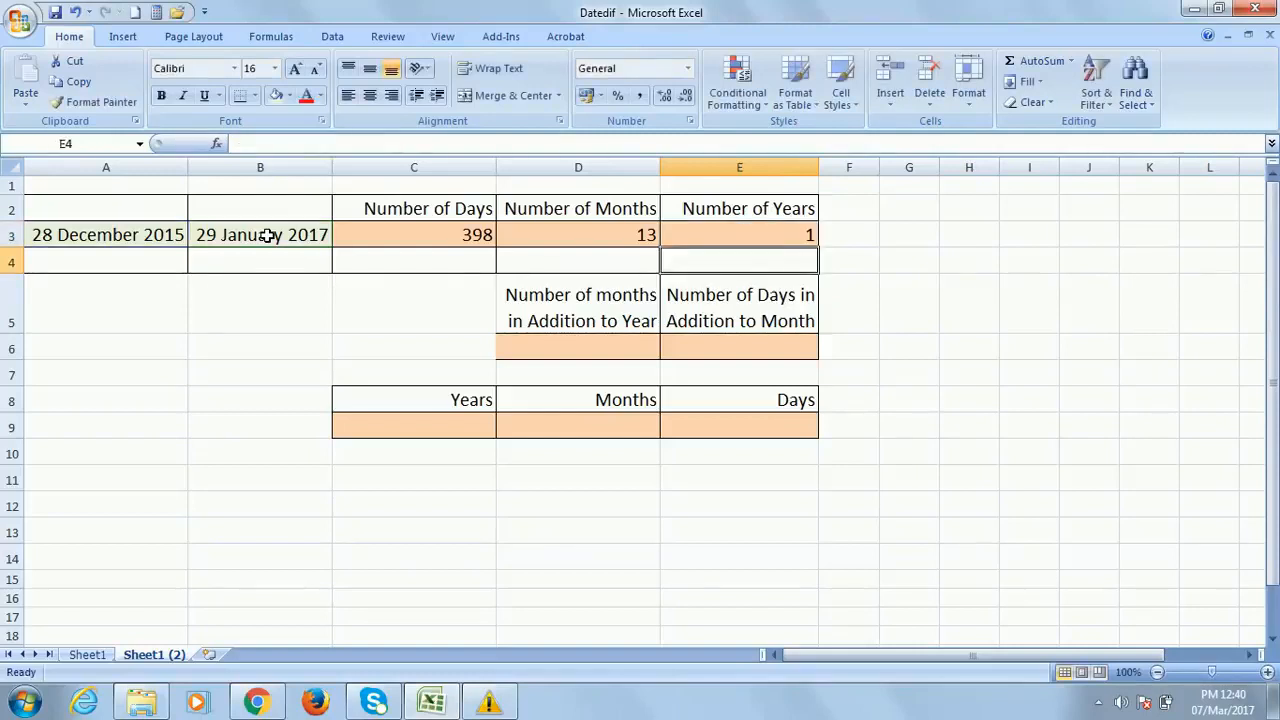
# Review the DATEDIF formulas and results for days, months and years in C3, D3 and E3
pyautogui.click(428, 238)
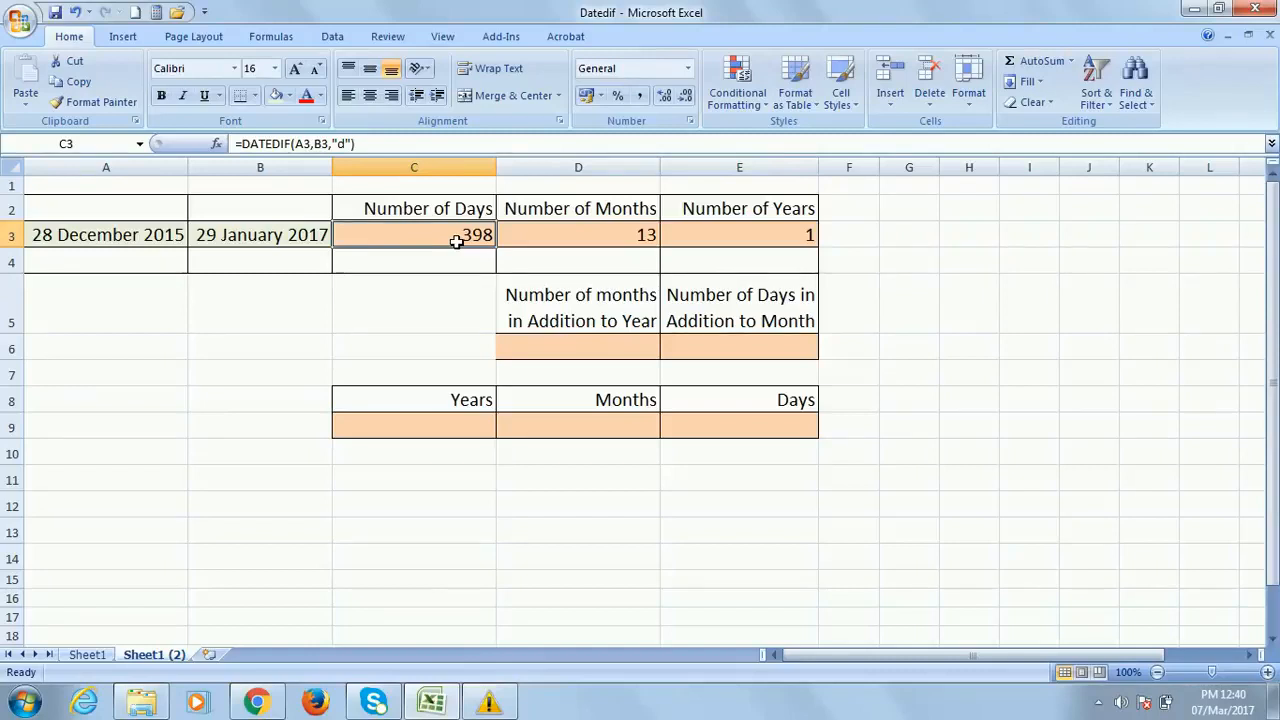
pyautogui.click(641, 237)
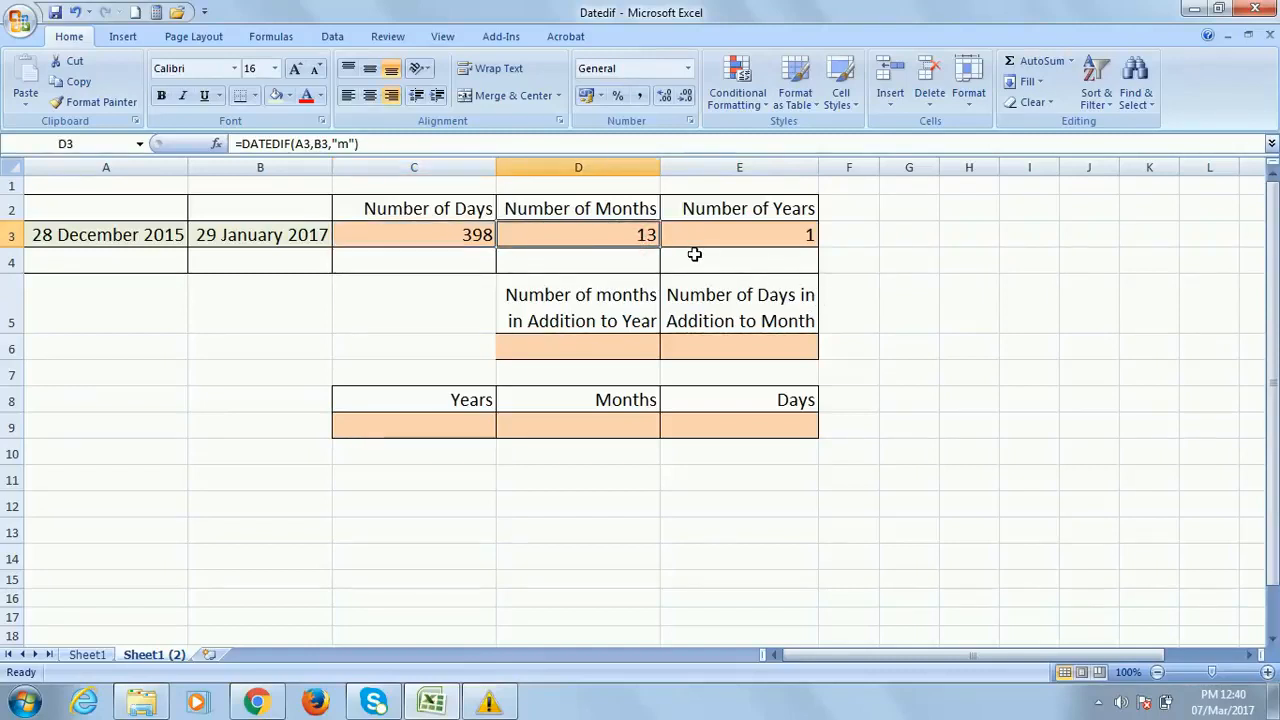
pyautogui.click(766, 240)
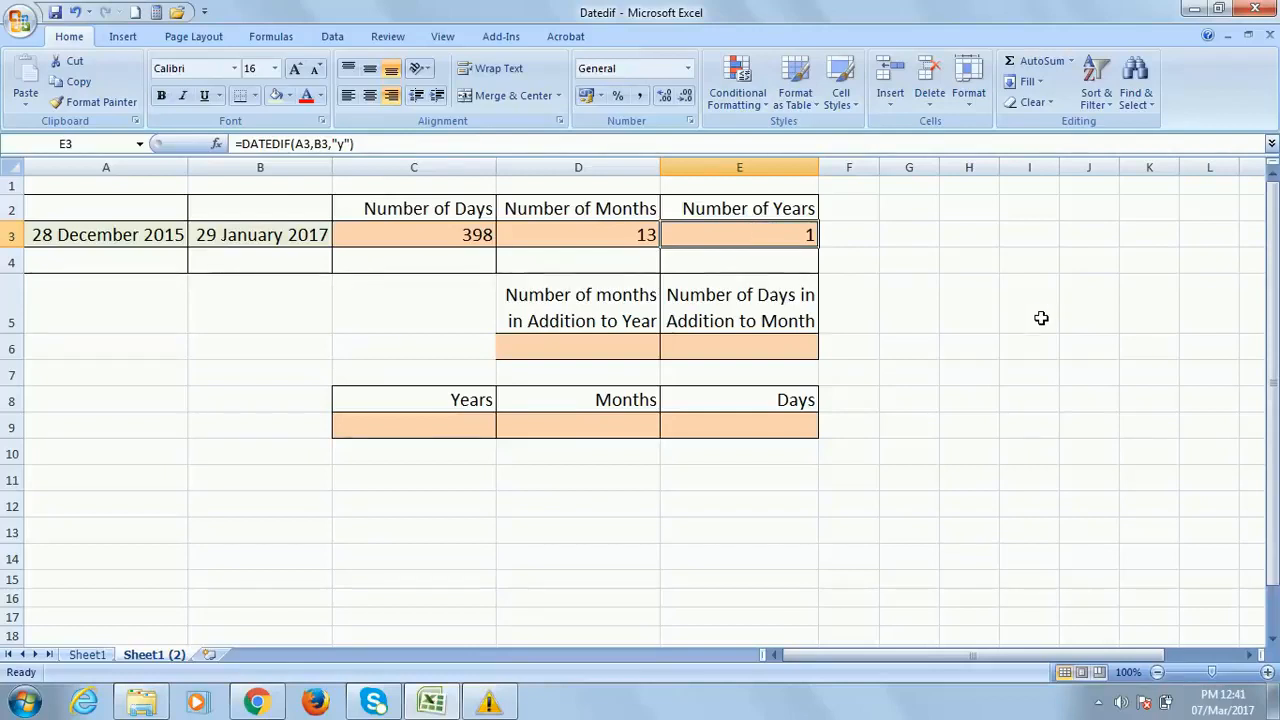
pyautogui.click(620, 238)
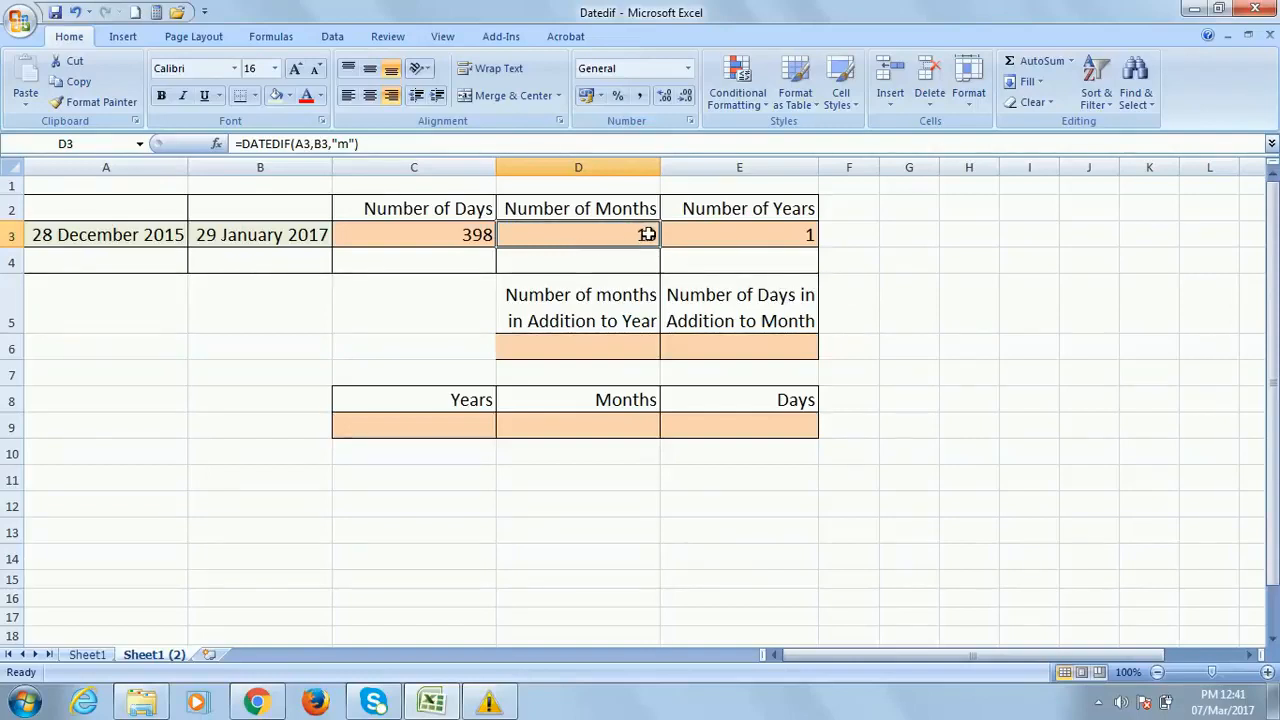
pyautogui.click(776, 234)
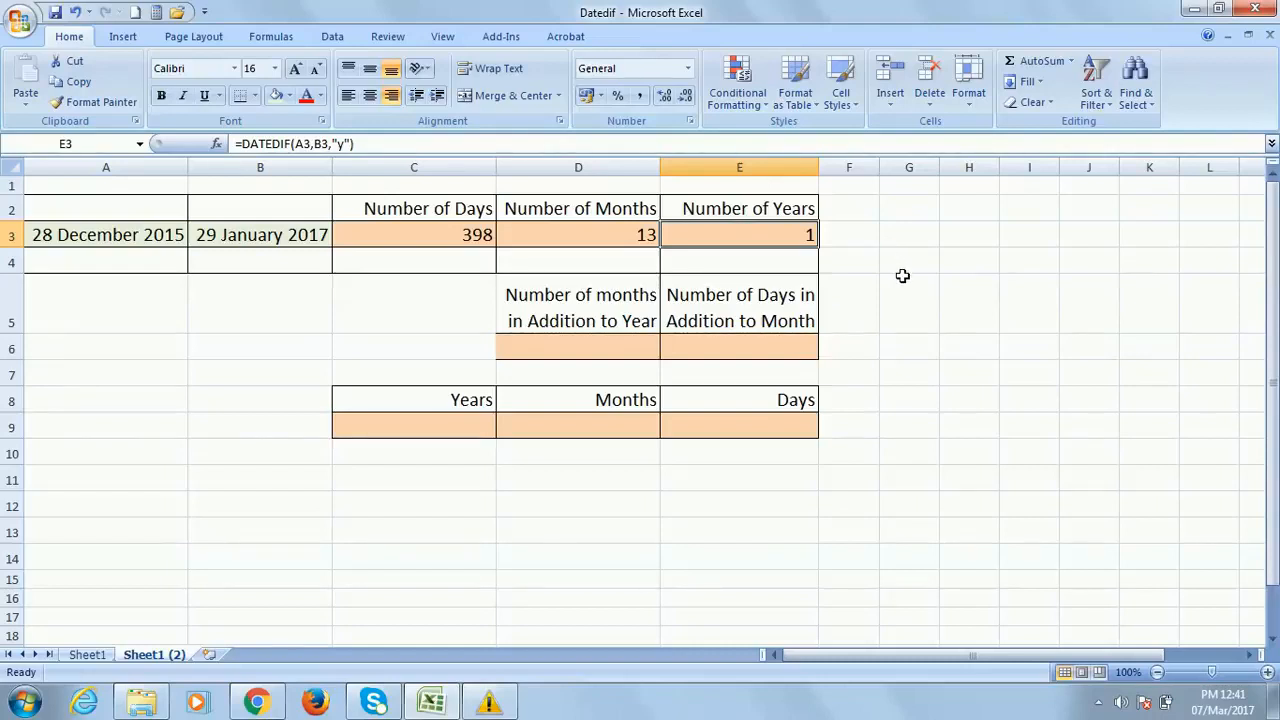
# Calculate the months in addition to the full years in D6 with the formula =DATEDIF(A3,B3,"ym")
pyautogui.click(580, 345)
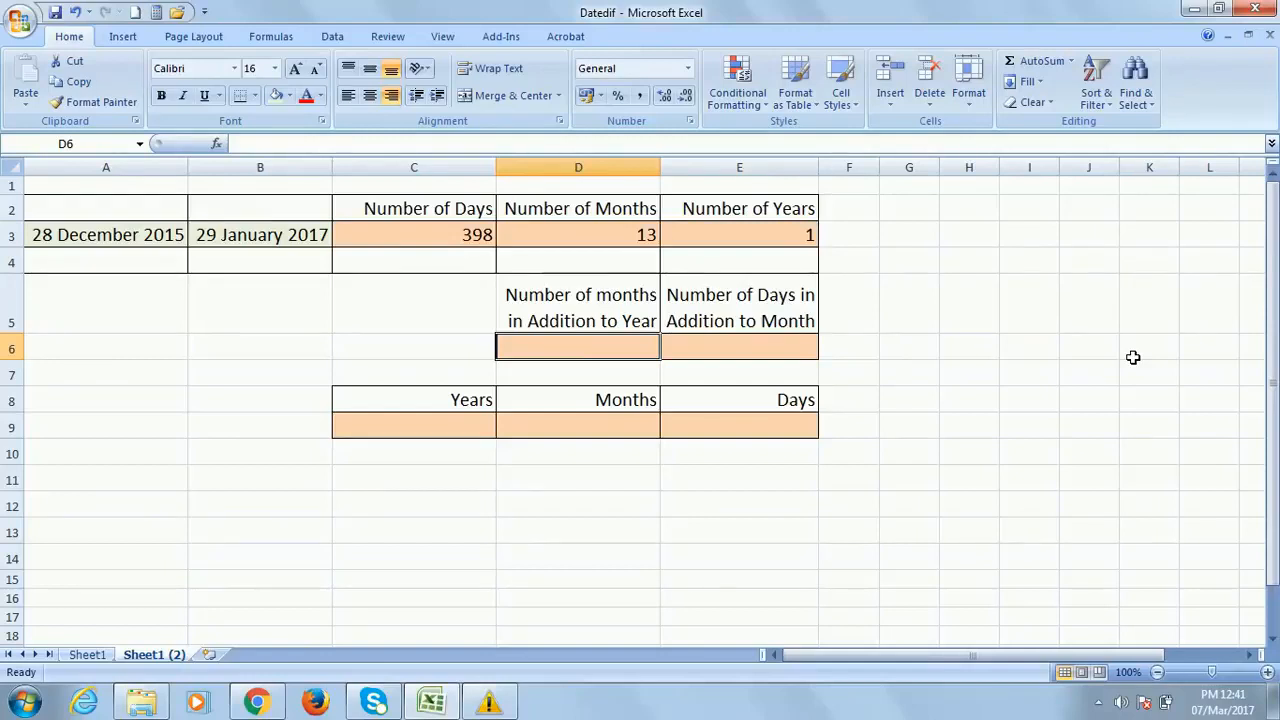
pyautogui.click(556, 313)
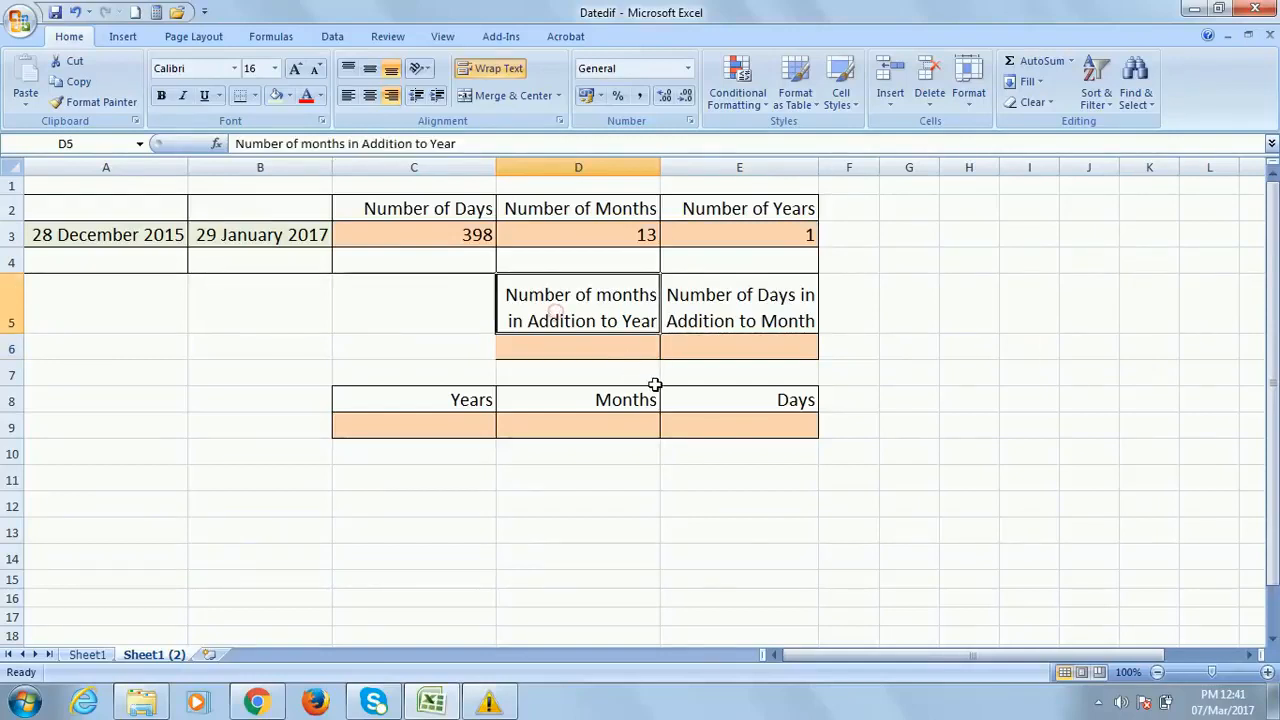
pyautogui.click(558, 352)
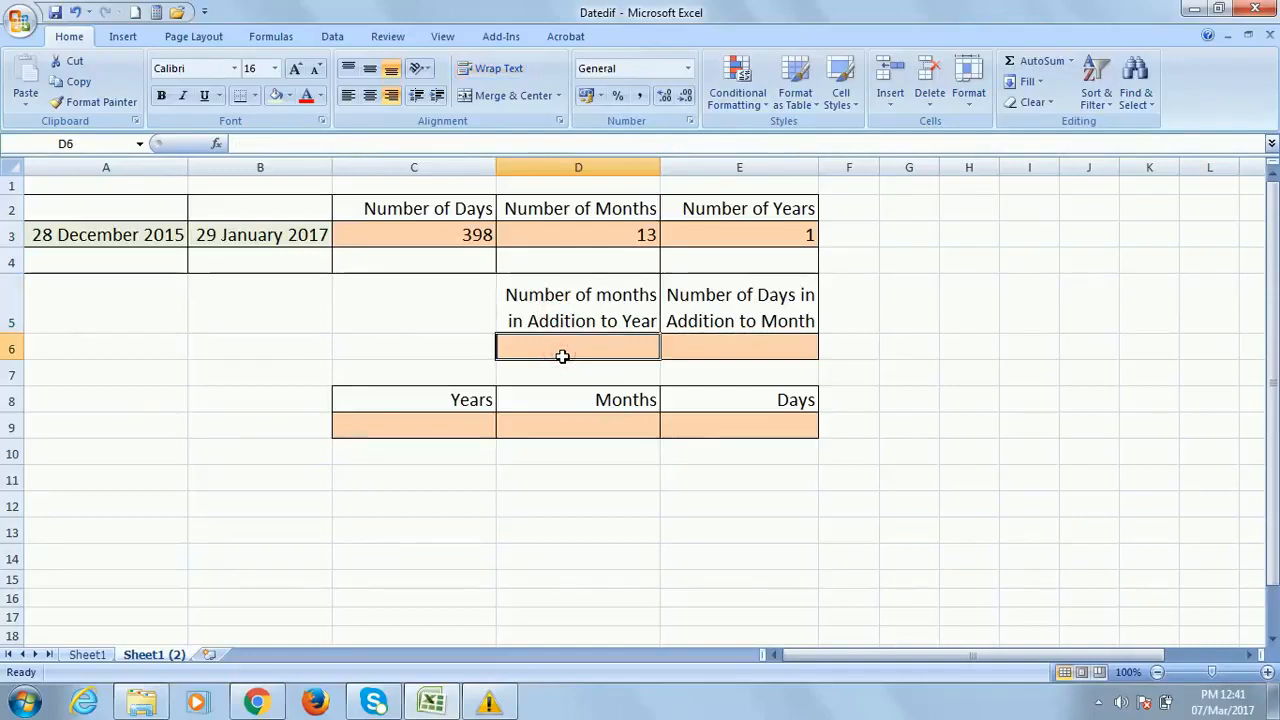
pyautogui.write('=')
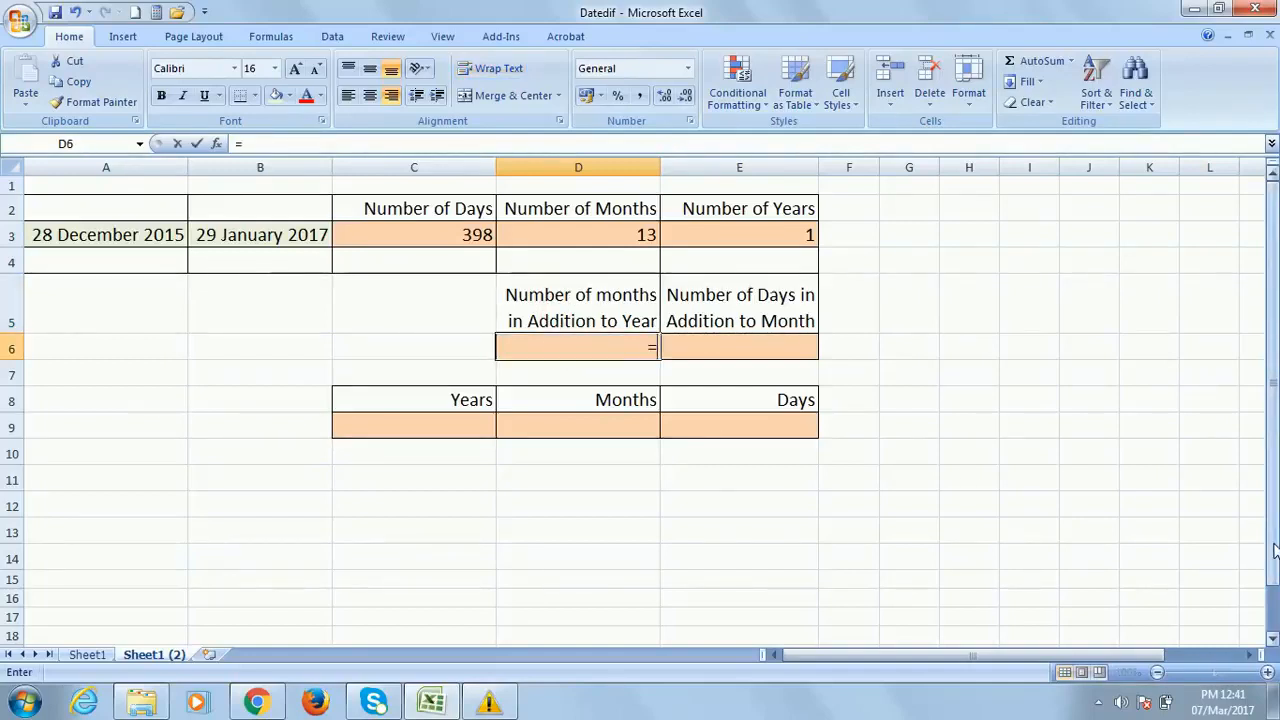
pyautogui.write('datedif')
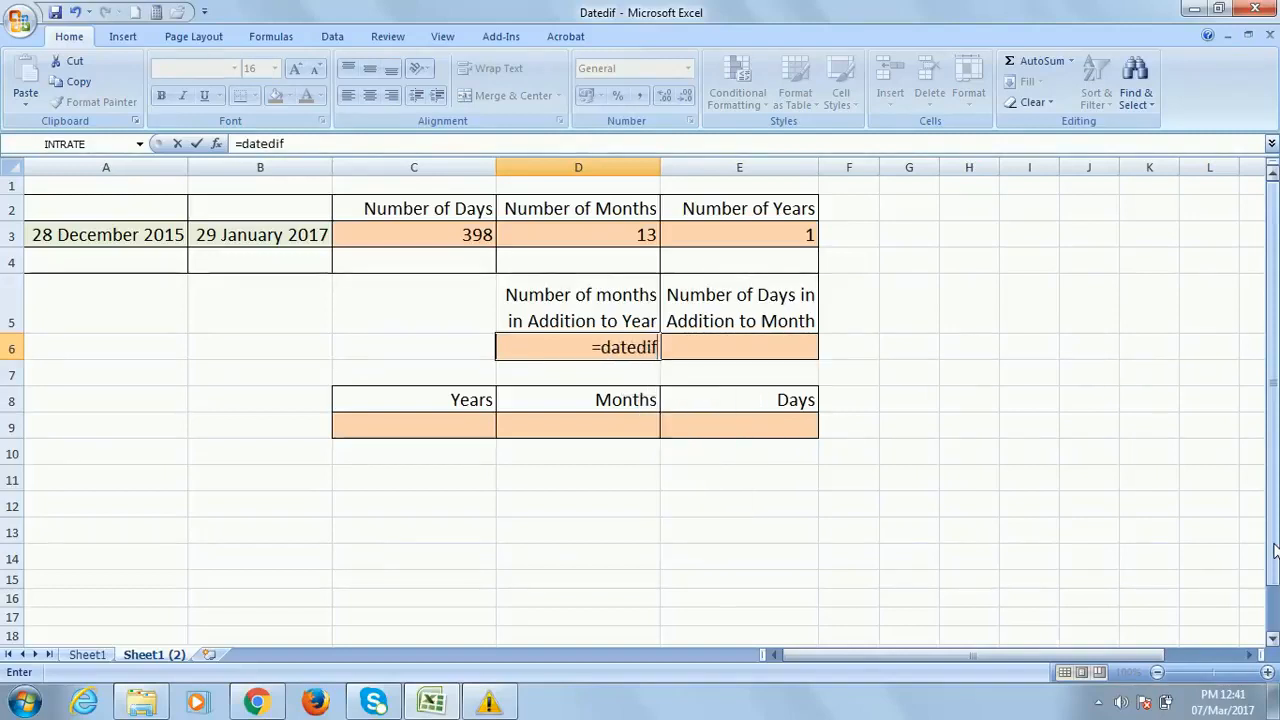
pyautogui.write('(')
pyautogui.click(163, 243)
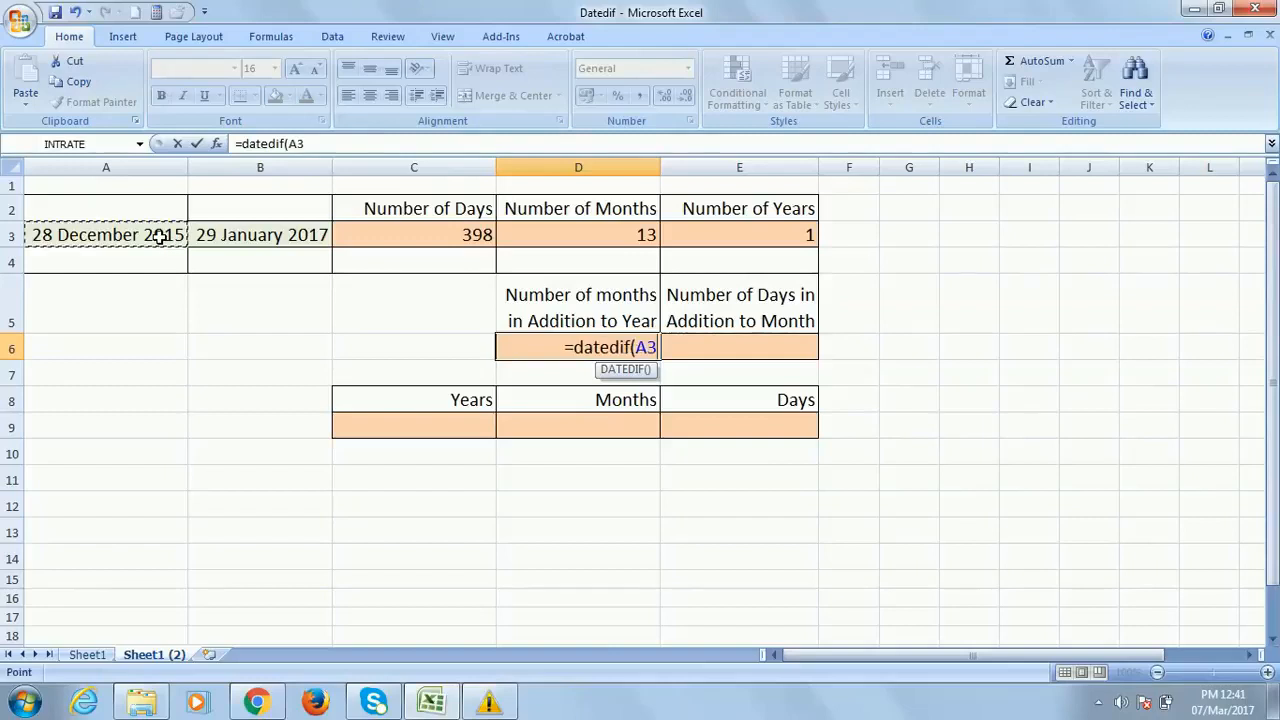
pyautogui.write(',')
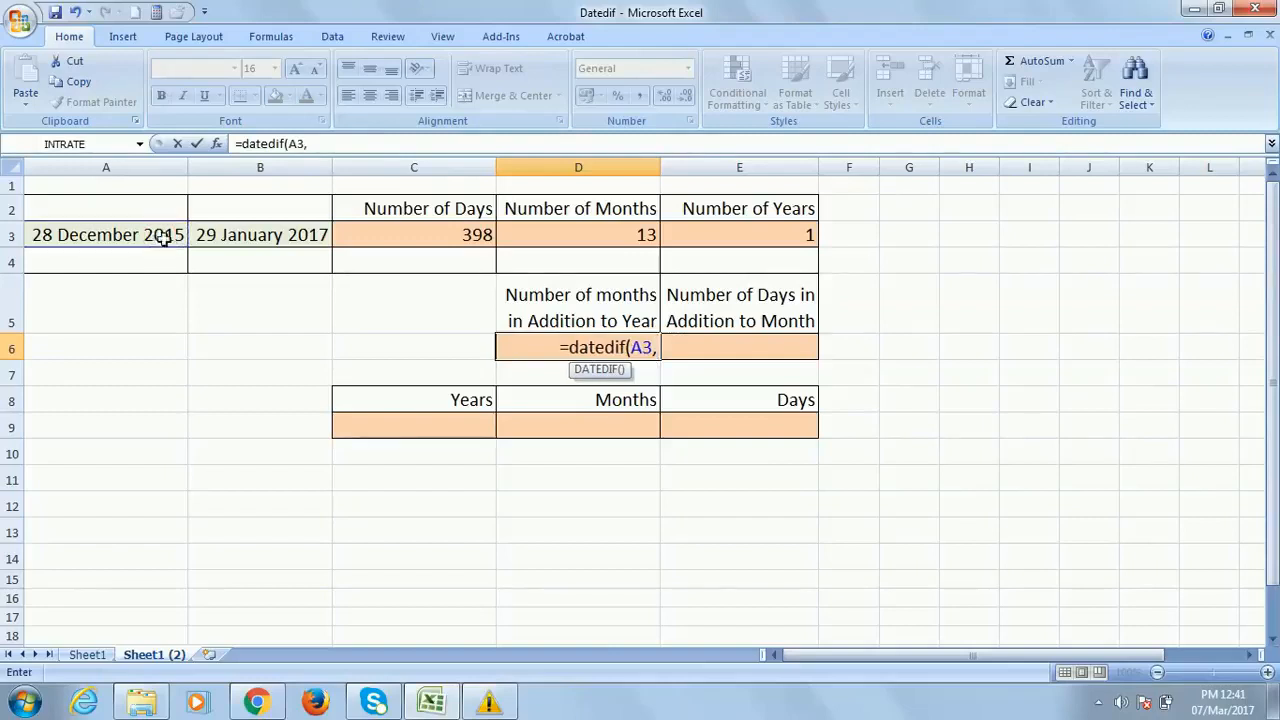
pyautogui.click(257, 232)
pyautogui.write(',')
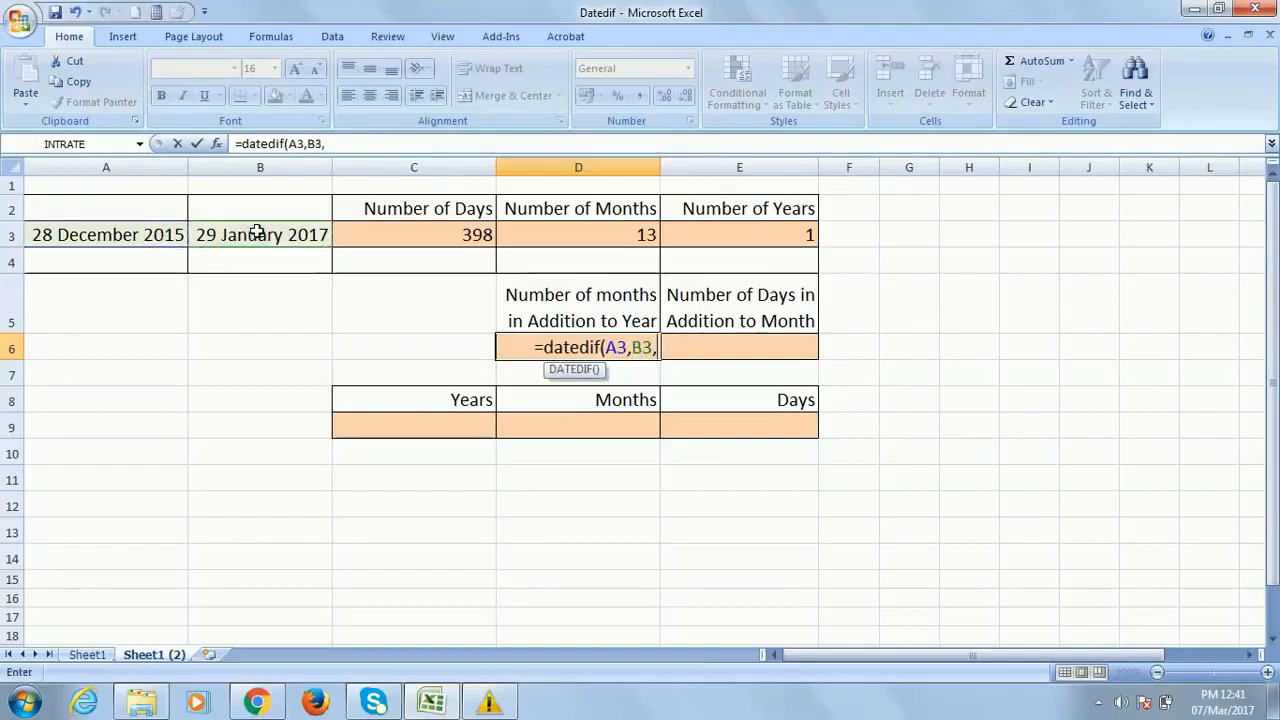
pyautogui.write('"')
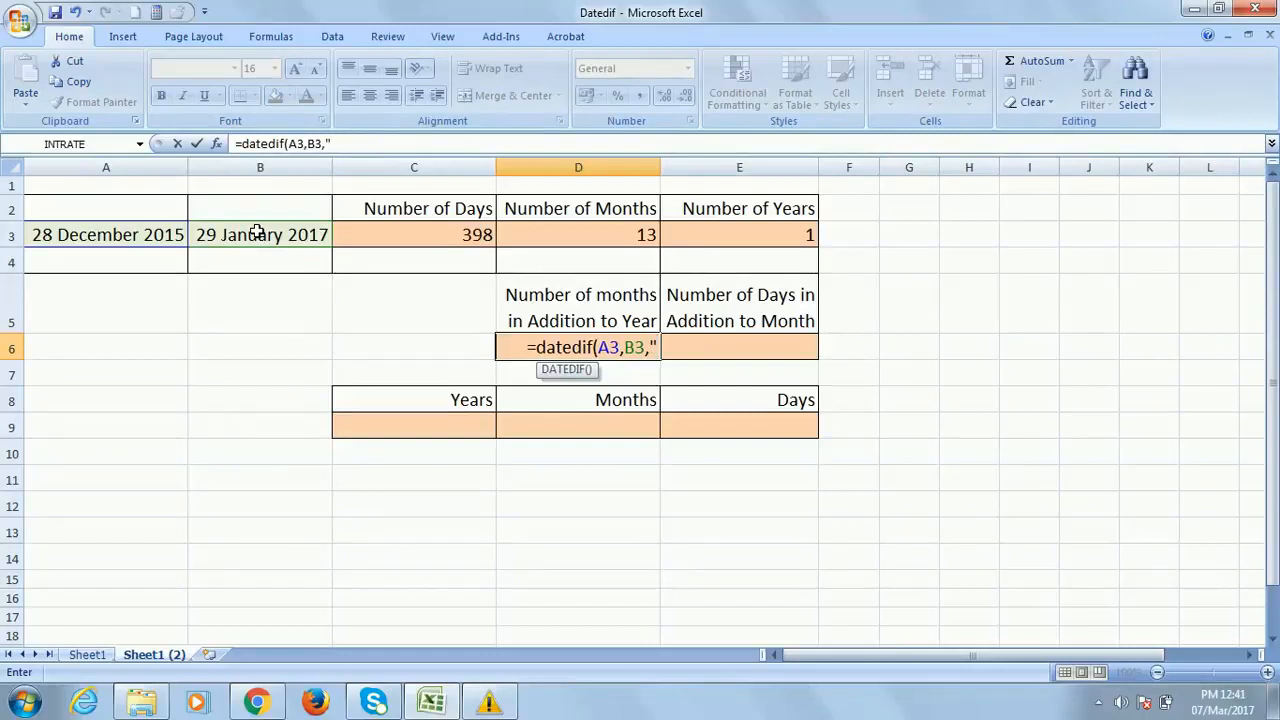
pyautogui.write('y')
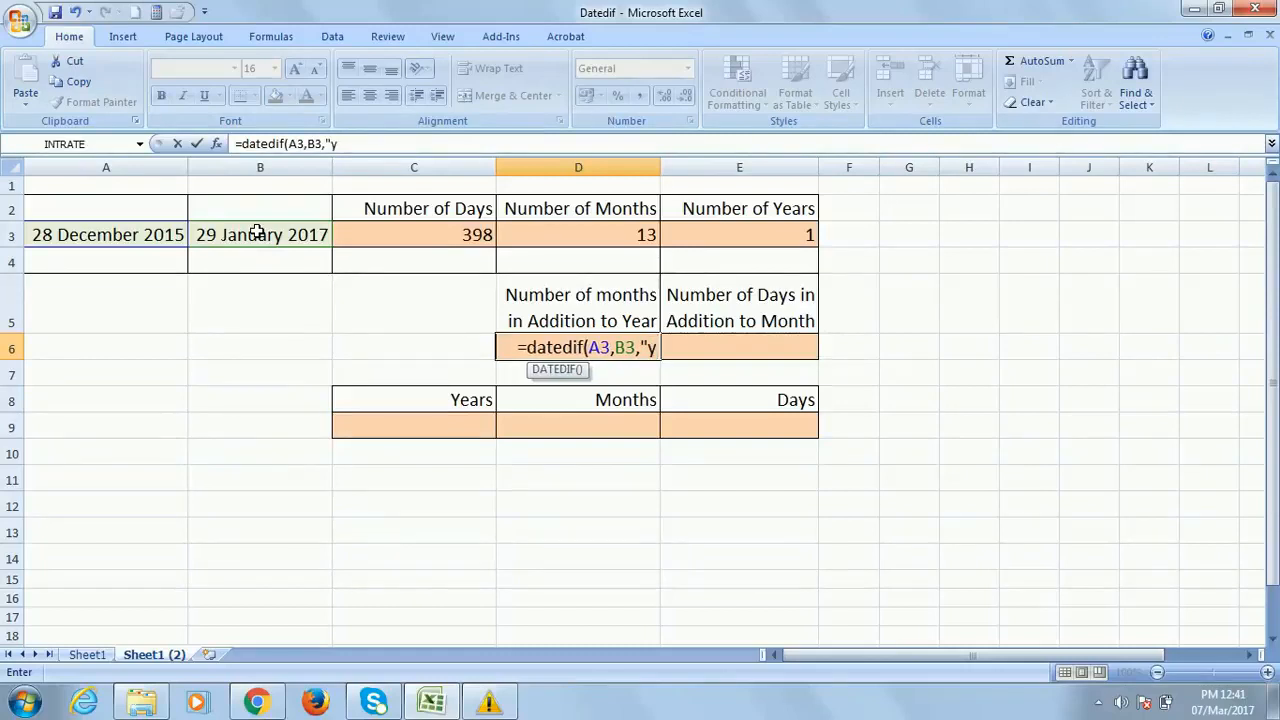
pyautogui.write('m')
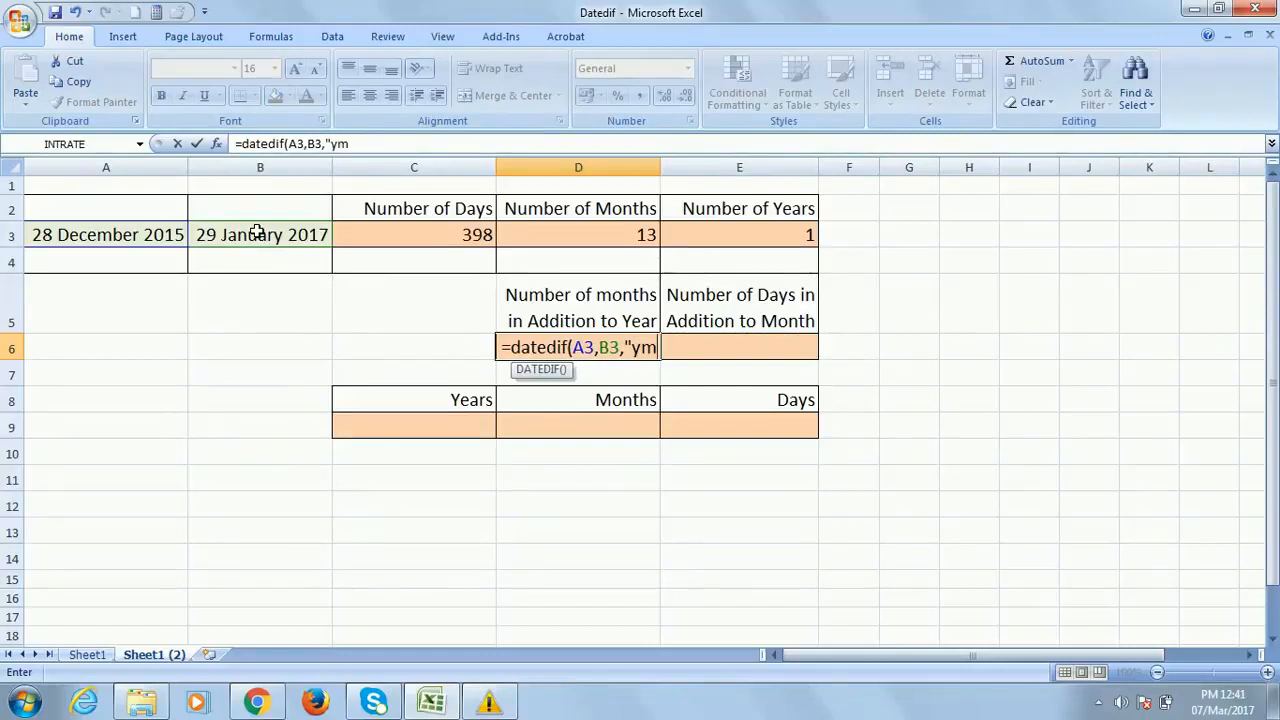
pyautogui.write('"')
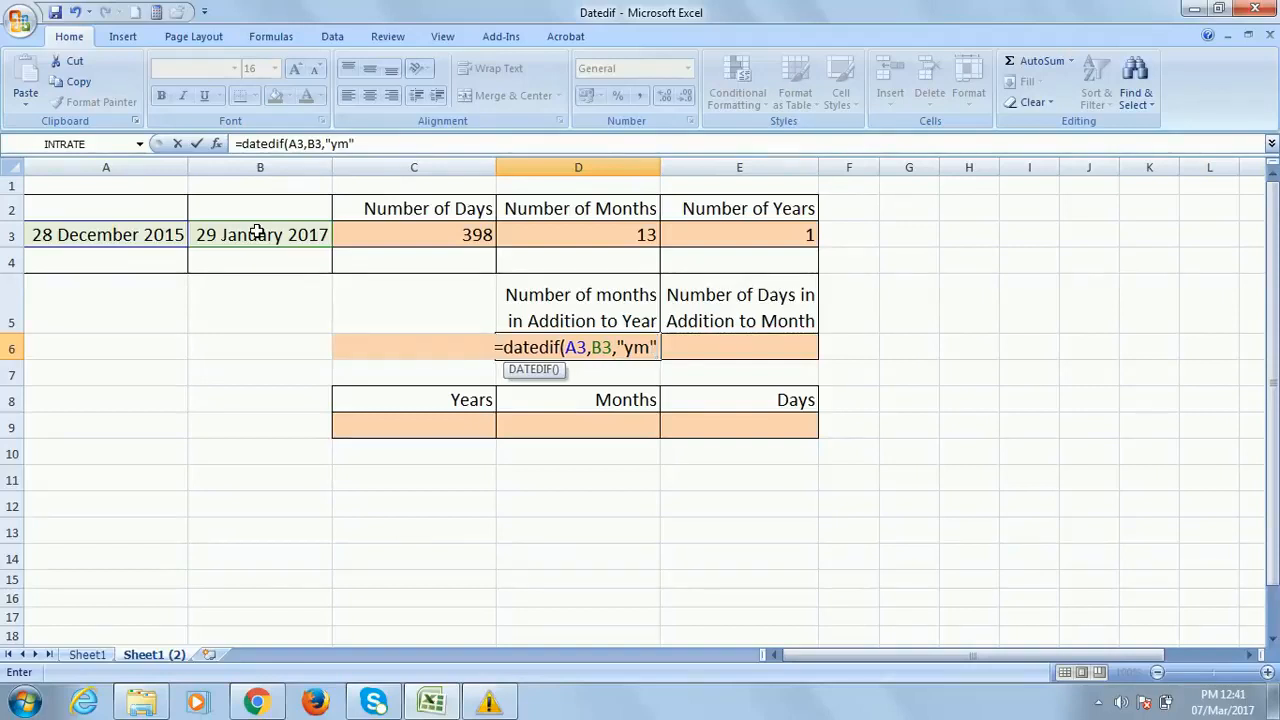
pyautogui.write(')')
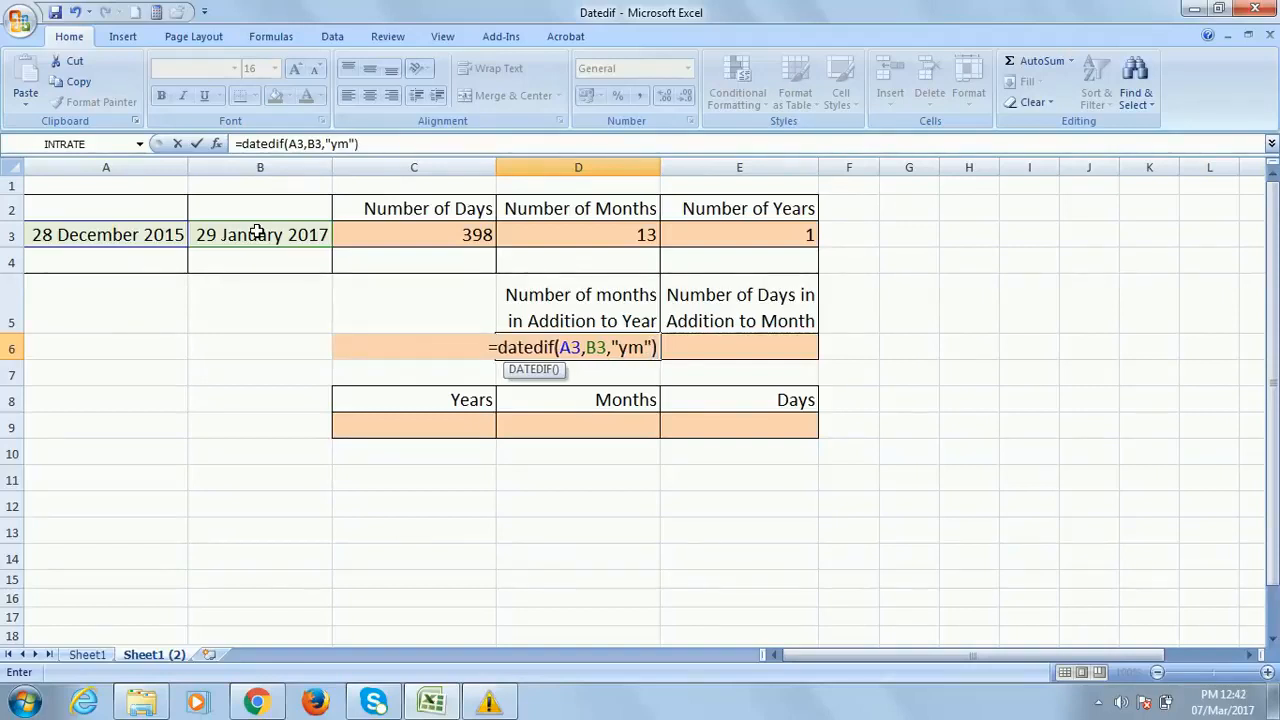
pyautogui.press('Return')
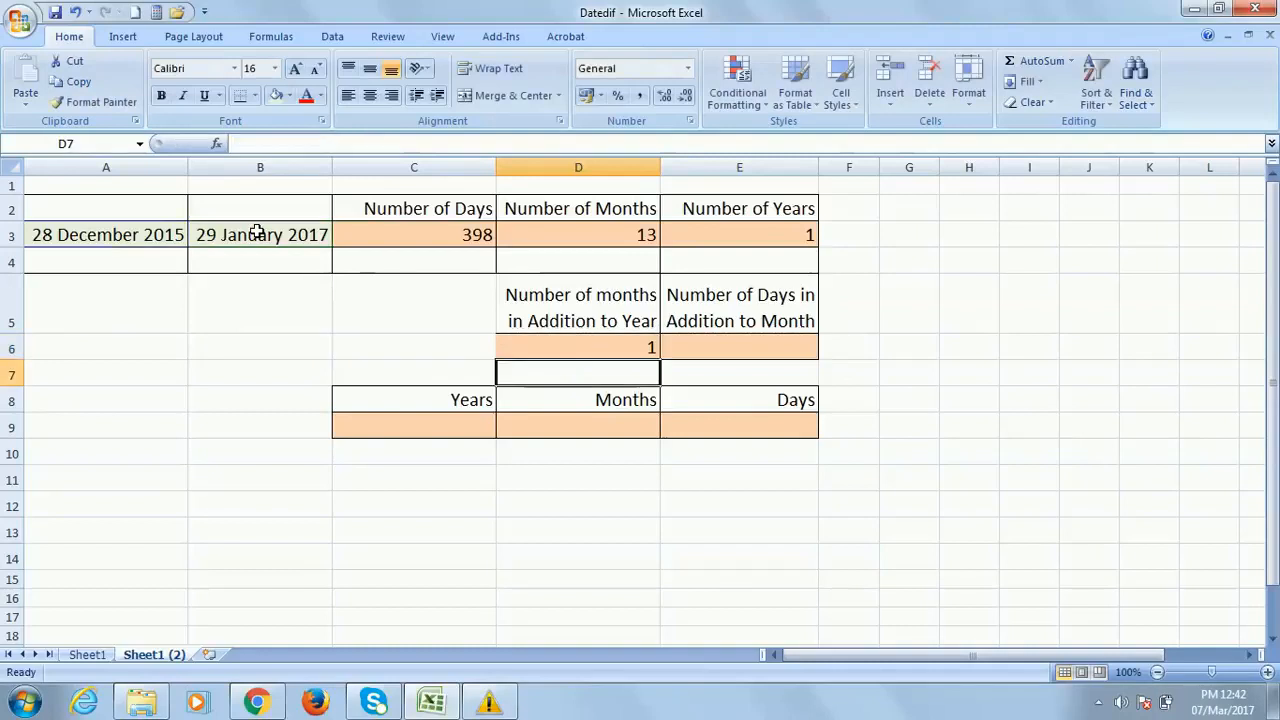
# Compare the additional-months formula in D6 with the total years in E3 and the total days in C3
pyautogui.click(622, 347)
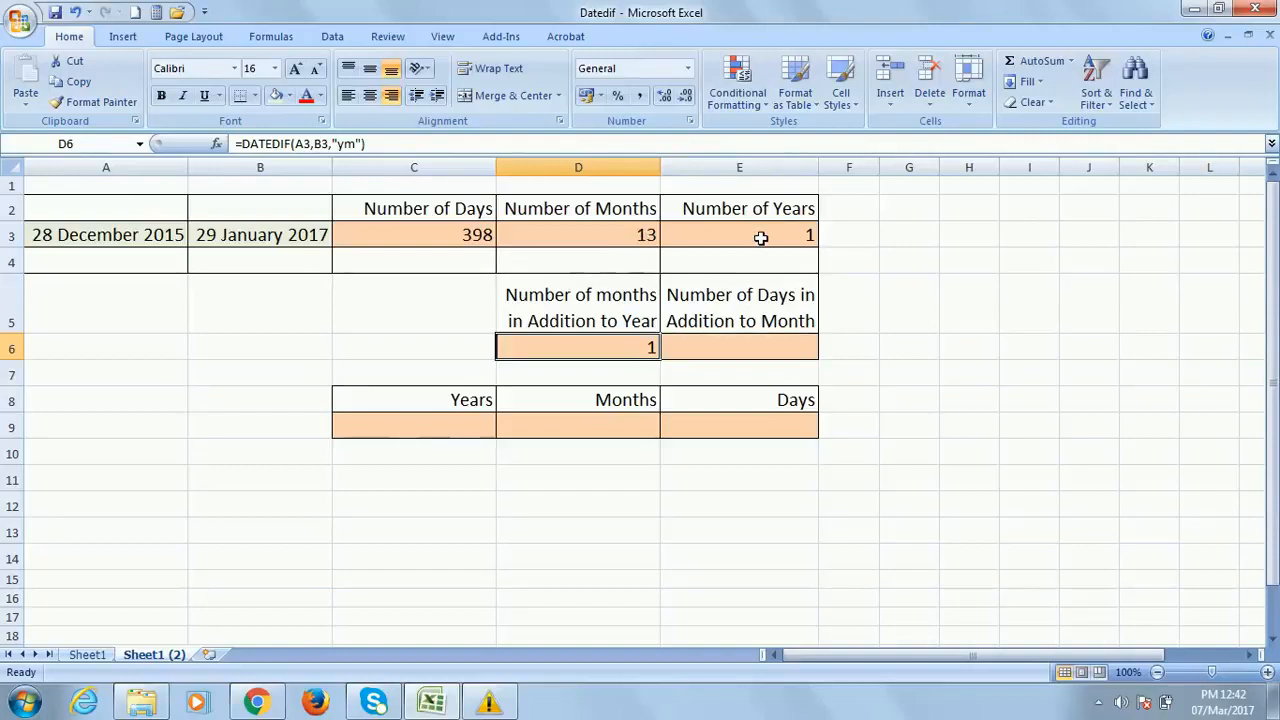
pyautogui.click(803, 234)
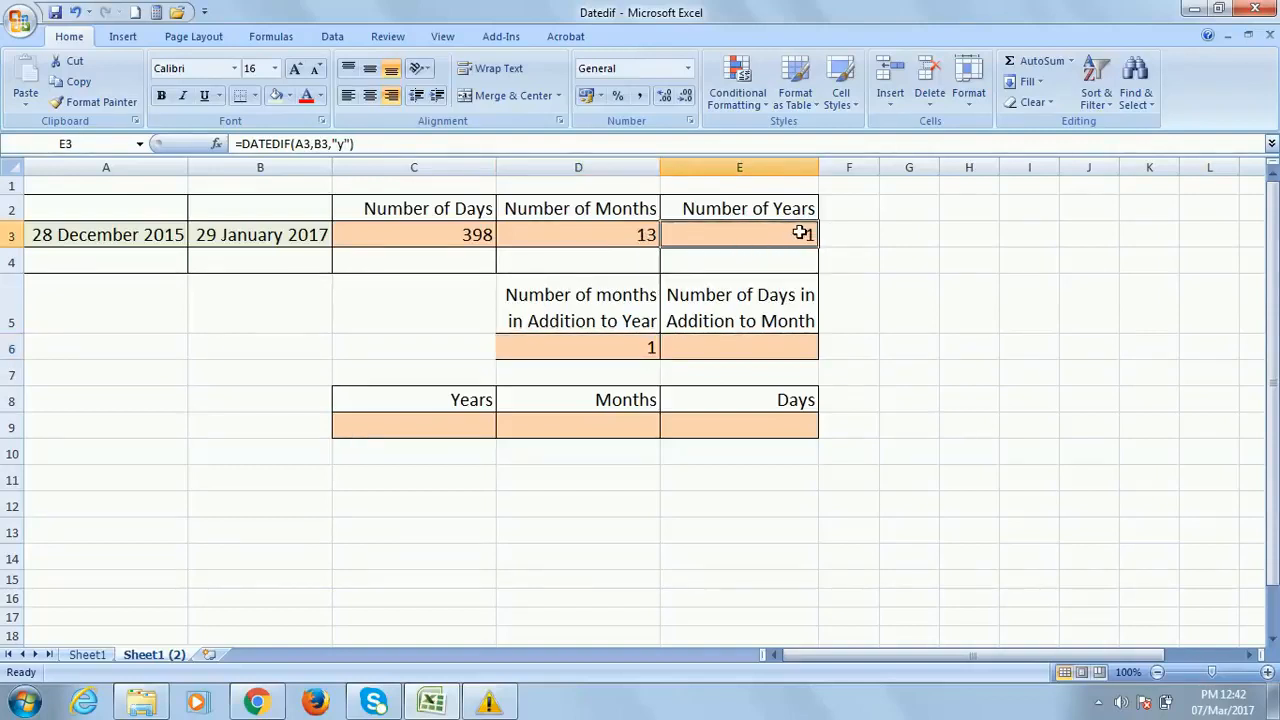
pyautogui.click(652, 343)
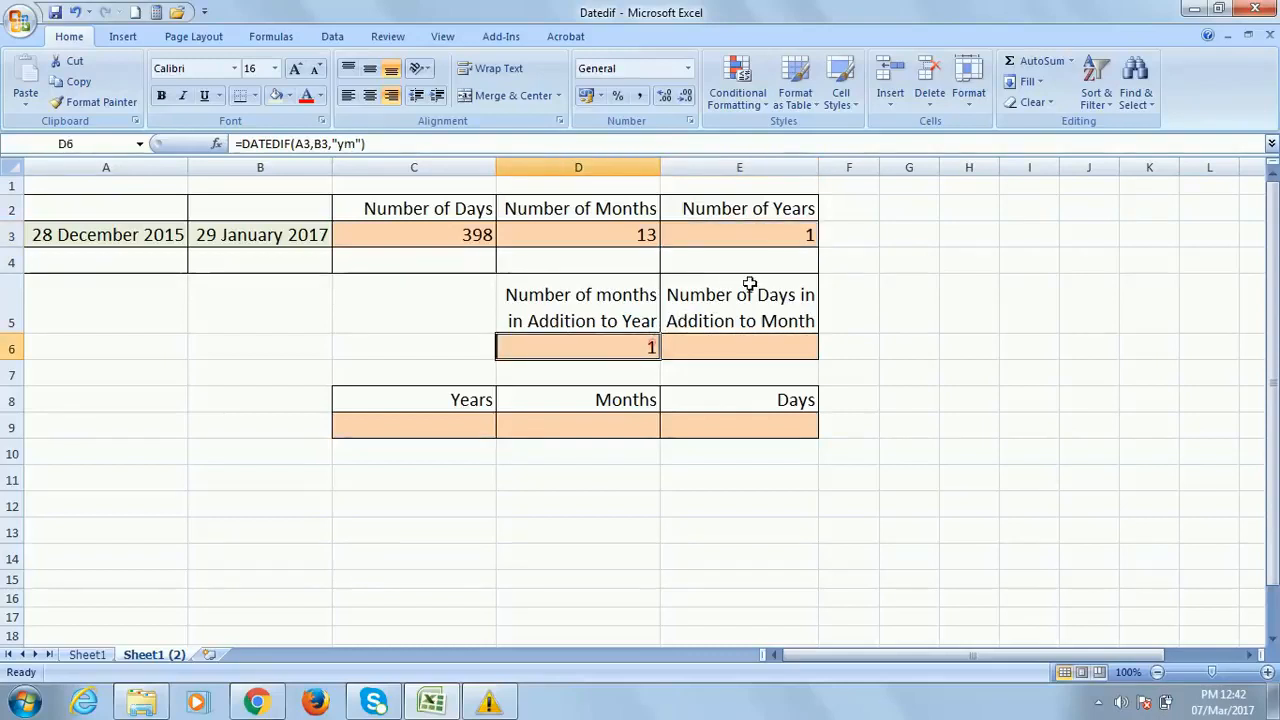
pyautogui.click(803, 234)
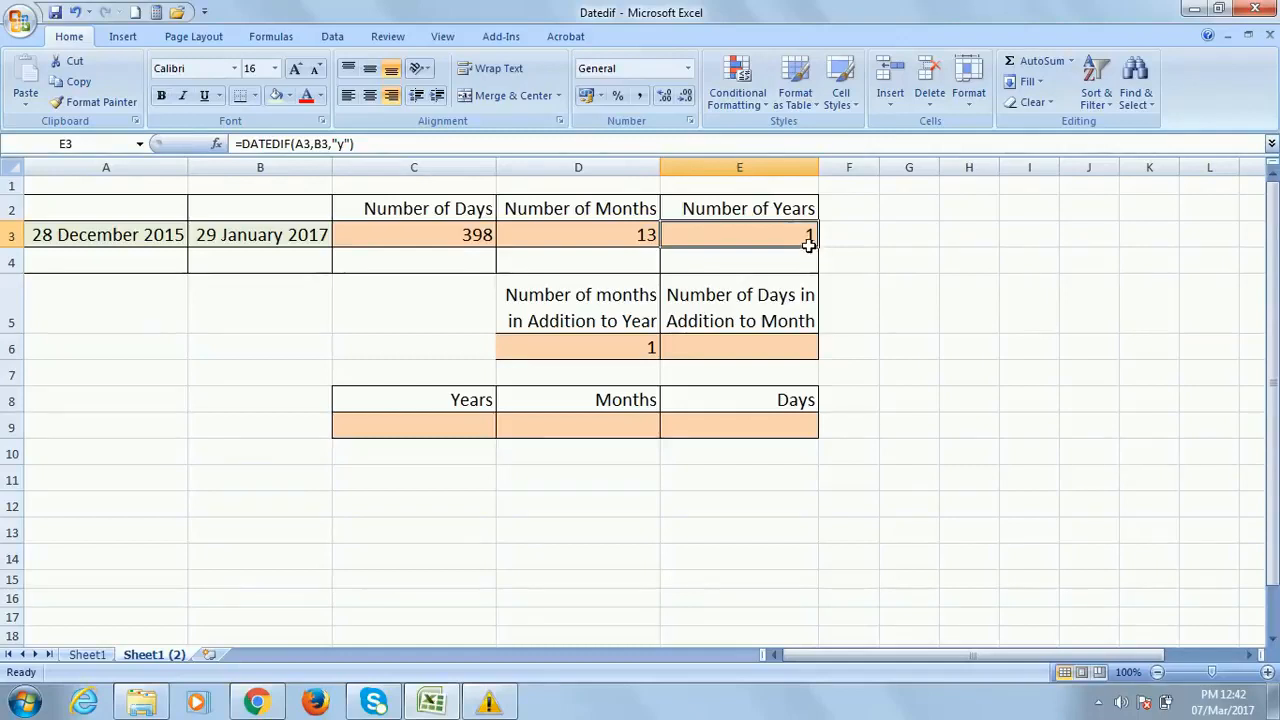
pyautogui.click(472, 234)
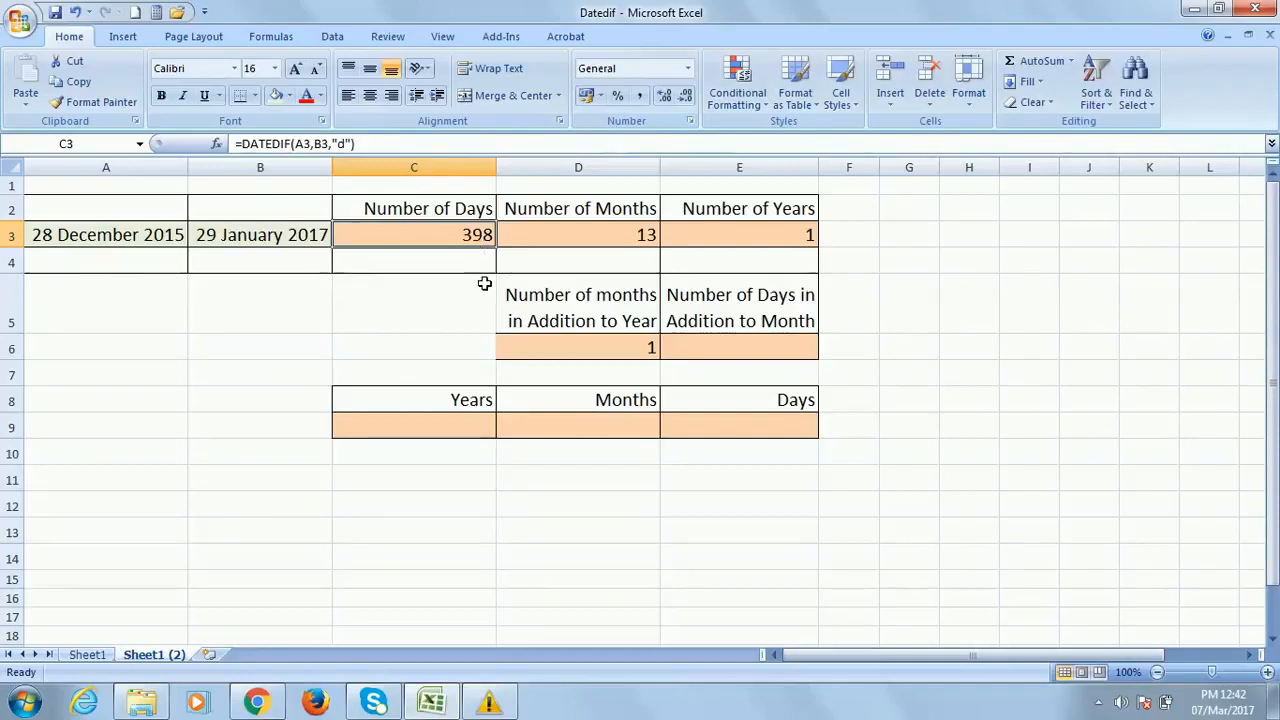
pyautogui.click(770, 356)
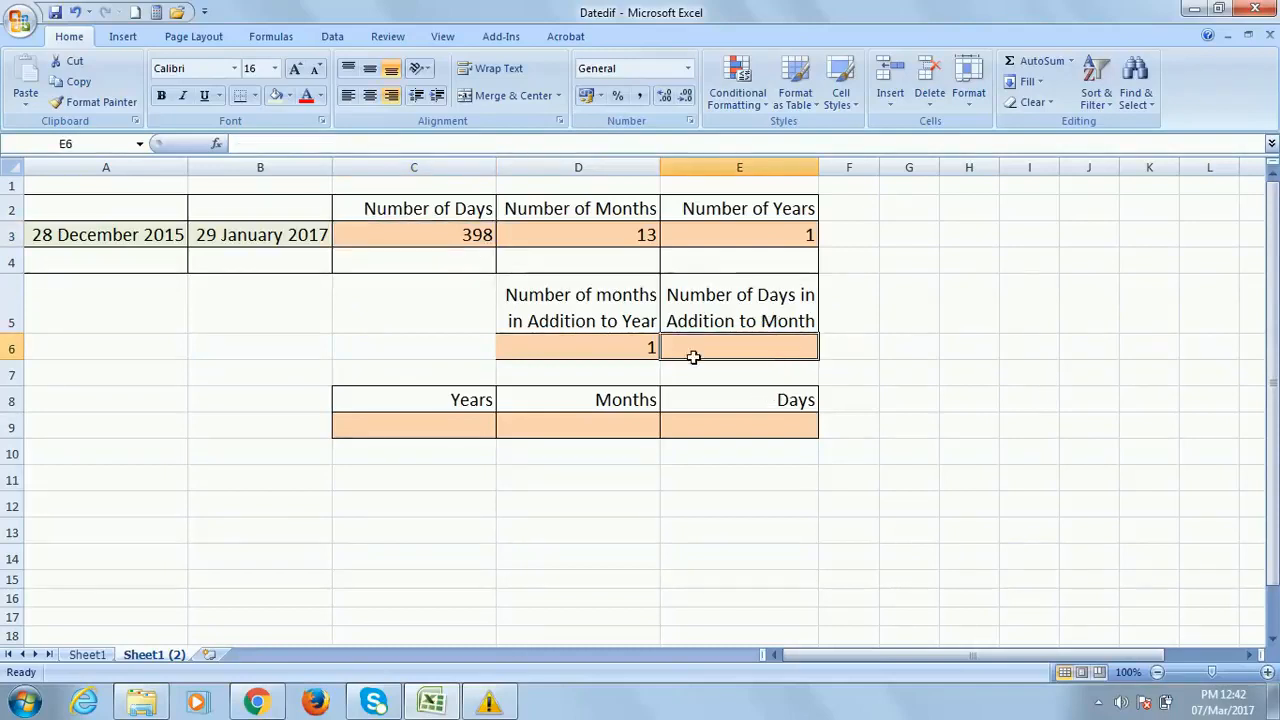
pyautogui.click(632, 340)
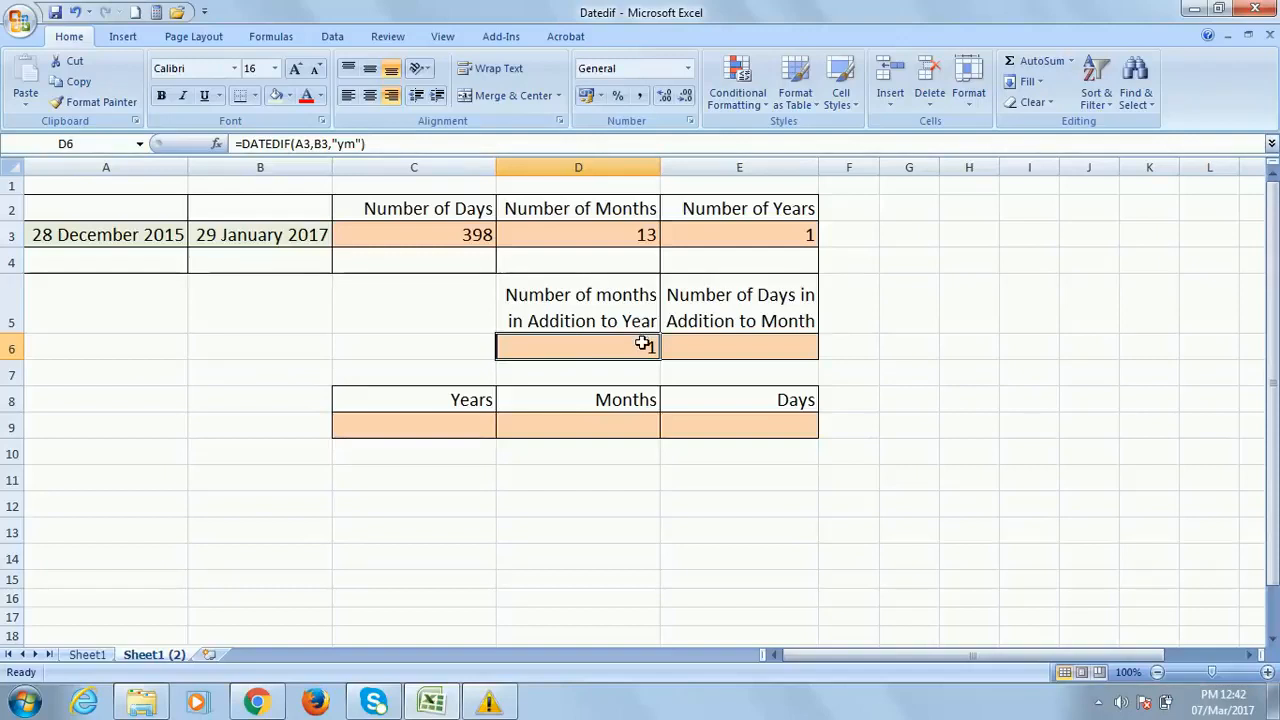
pyautogui.click(785, 234)
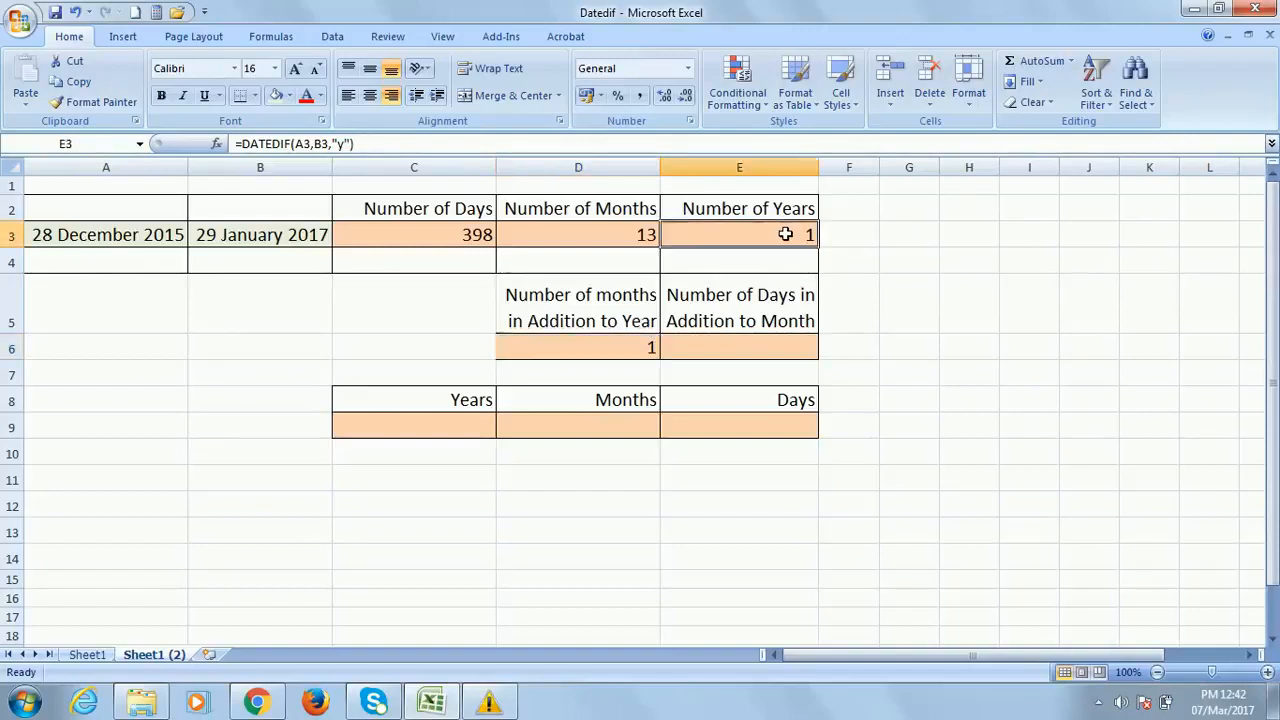
# Calculate the days in addition to the full months in E6 with the formula =DATEDIF(A3,B3,"md")
pyautogui.click(738, 347)
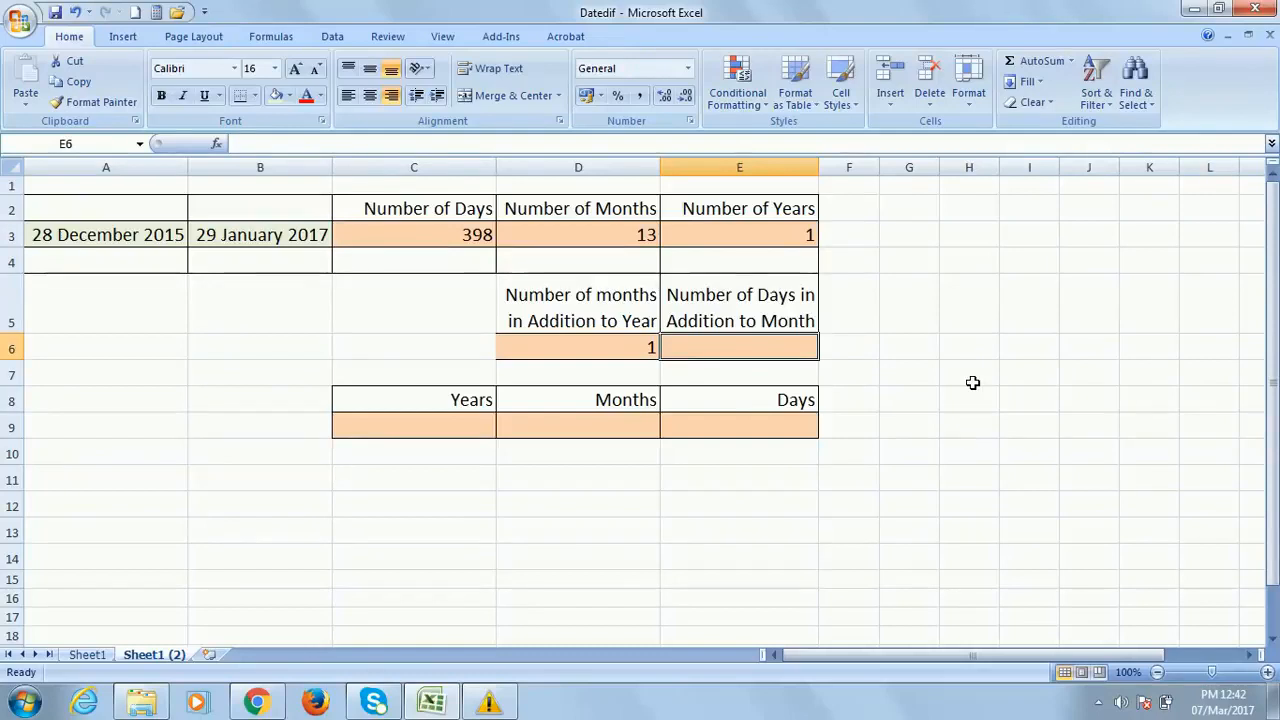
pyautogui.write('=datedif')
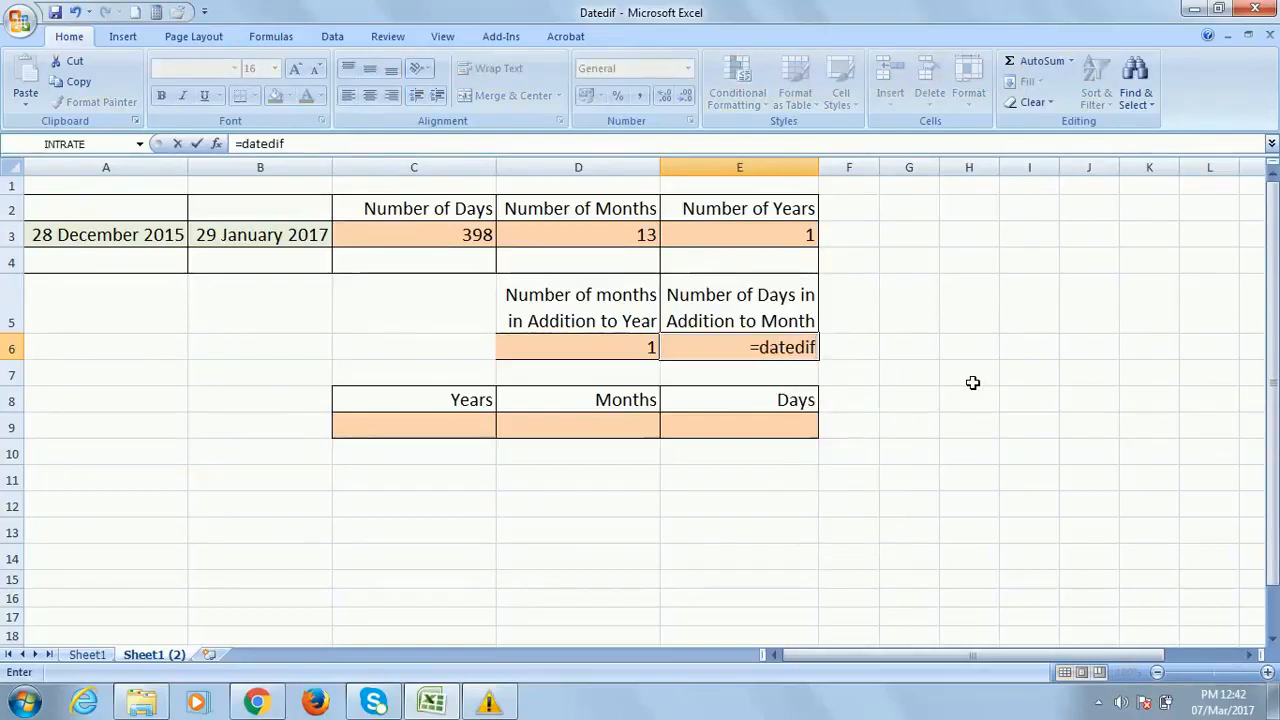
pyautogui.write('(')
pyautogui.click(150, 234)
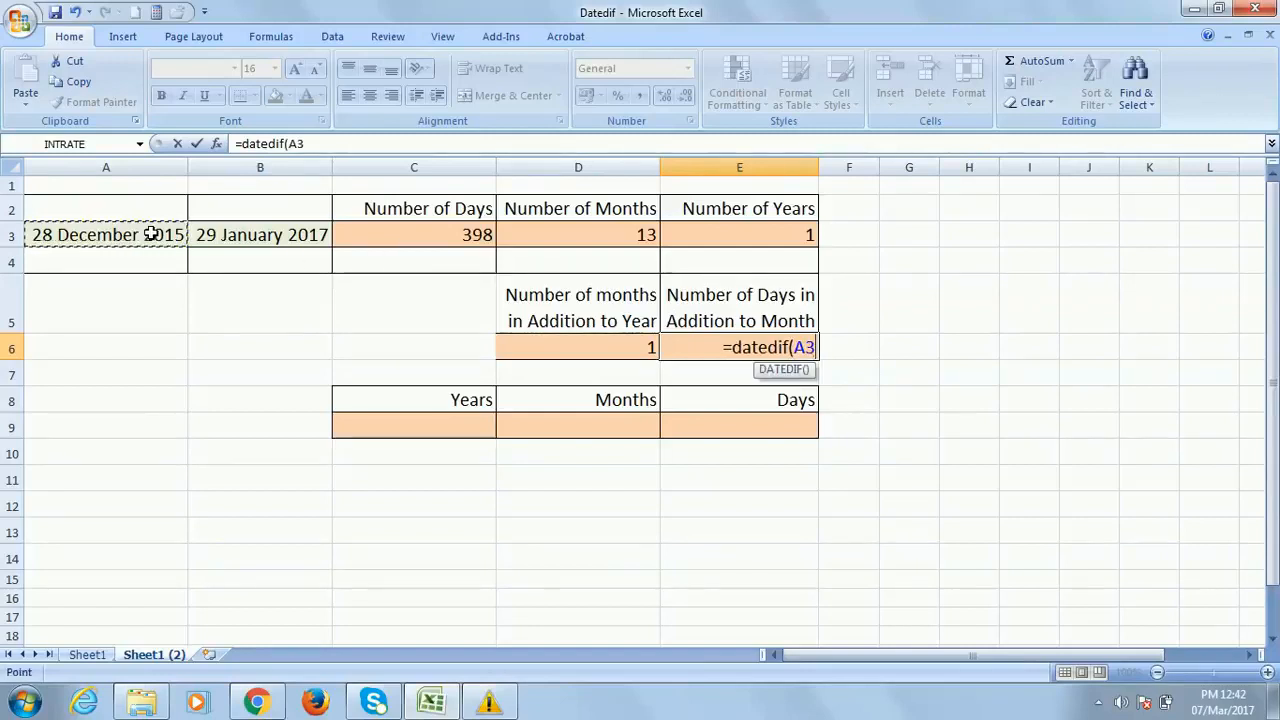
pyautogui.write(',')
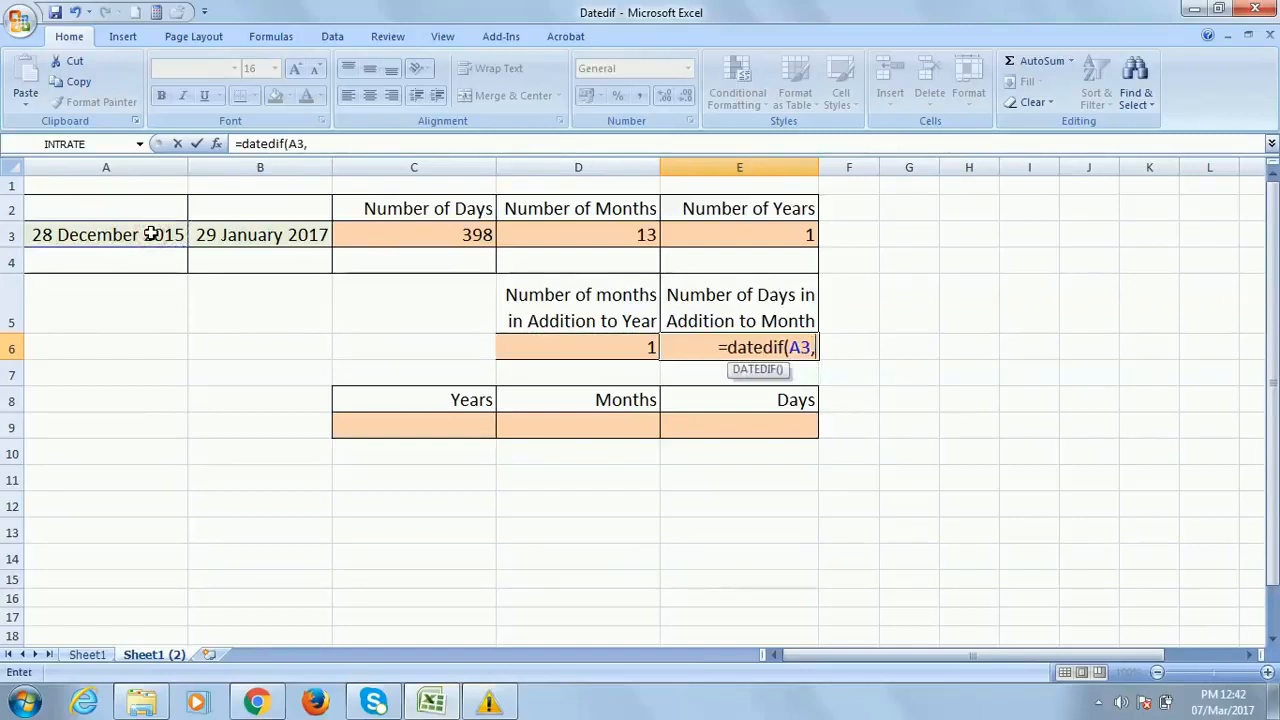
pyautogui.click(280, 230)
pyautogui.write(',')
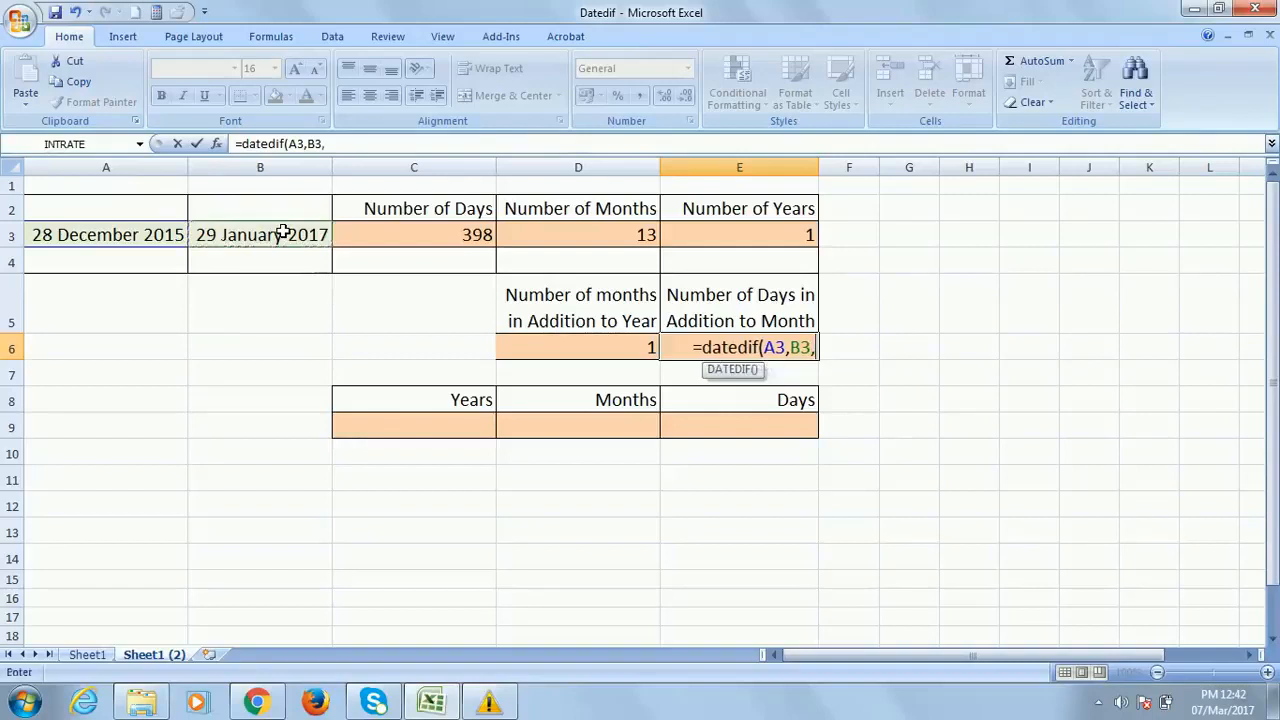
pyautogui.write('"')
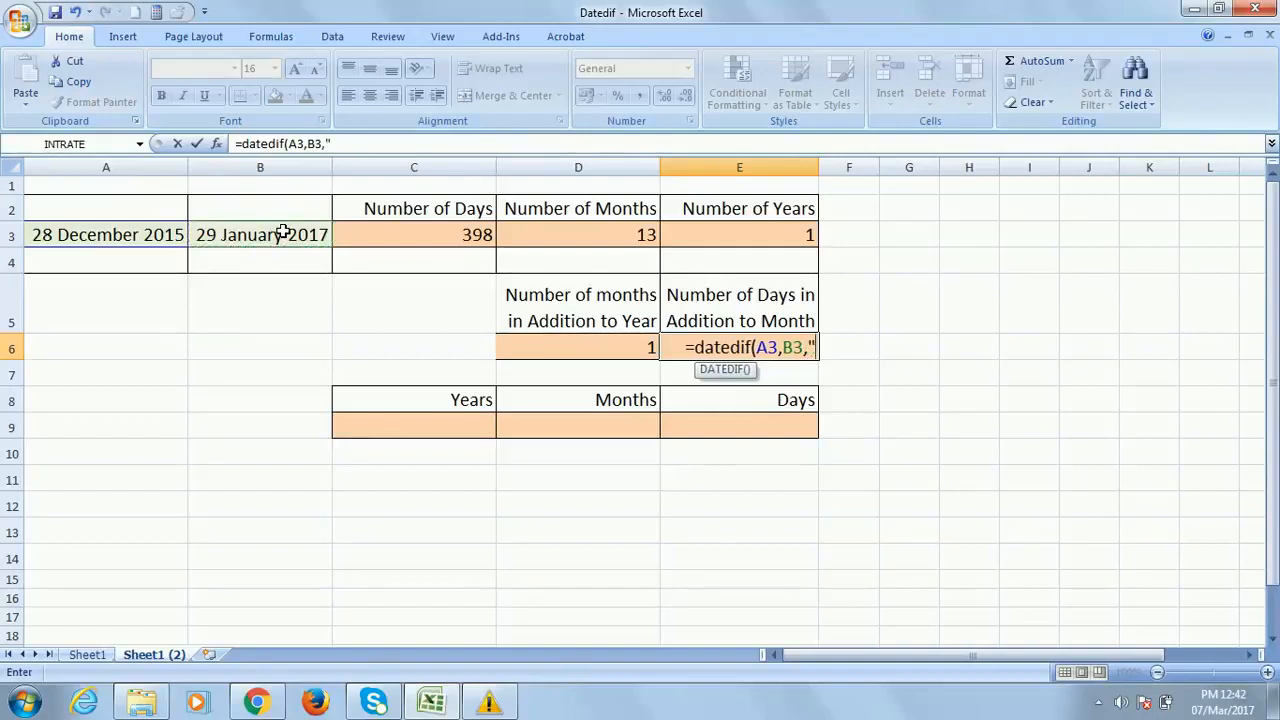
pyautogui.write('md')
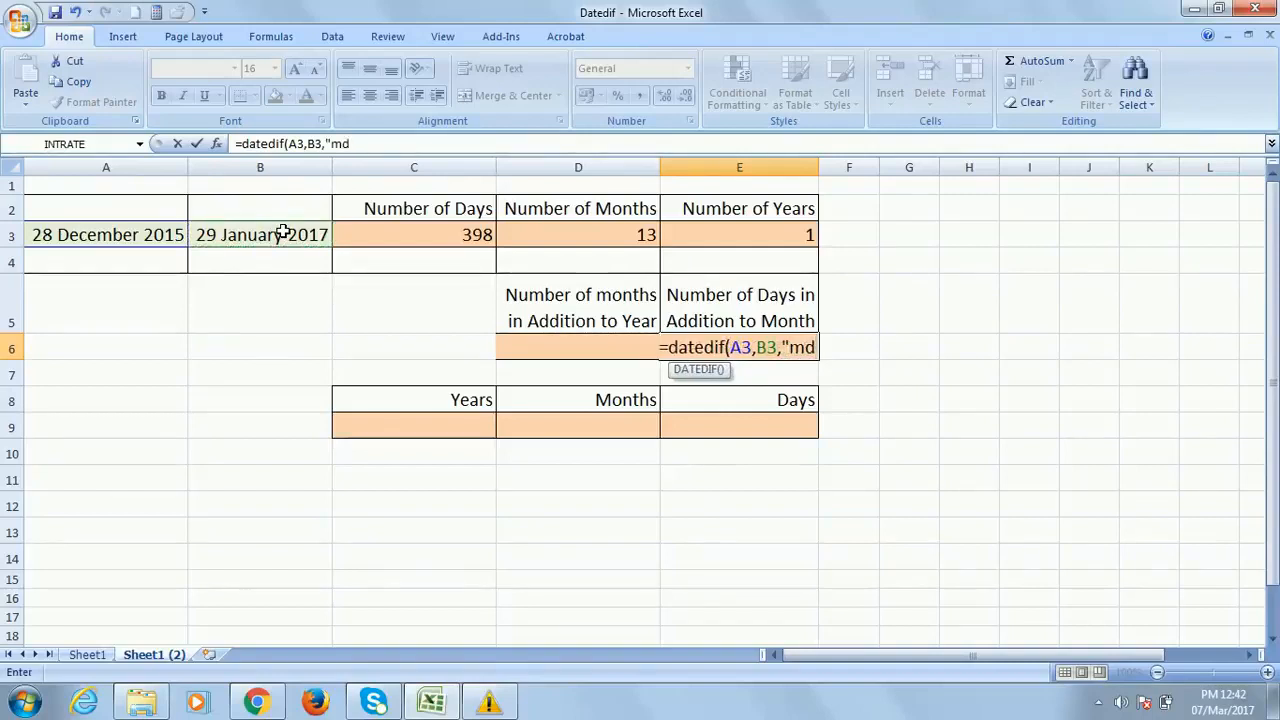
pyautogui.write('"')
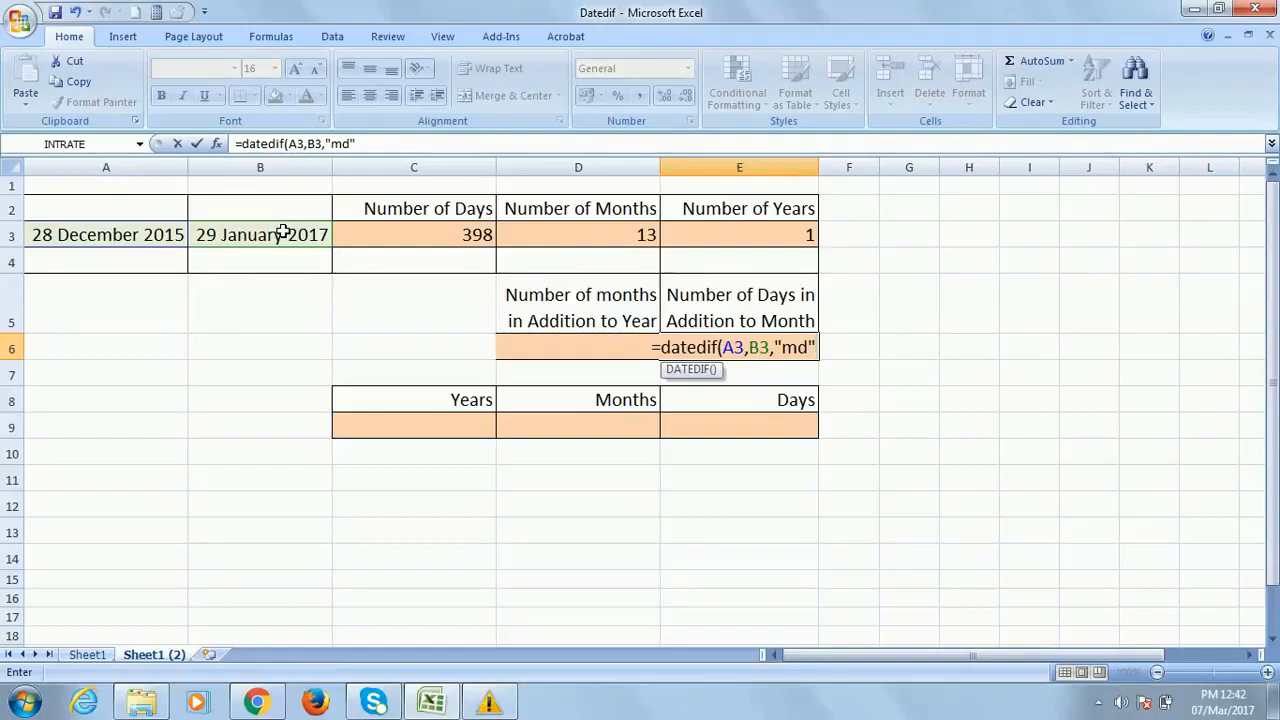
pyautogui.write(')')
pyautogui.press('Return')
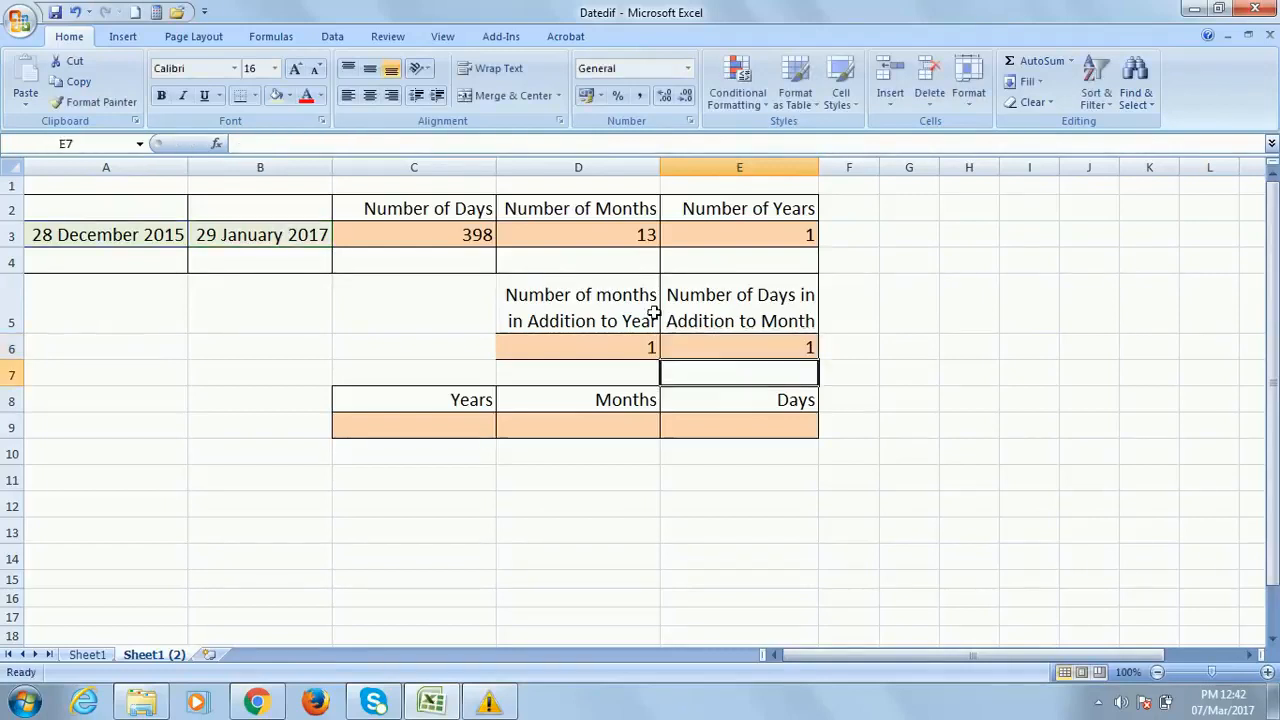
# Review the dates in A3 and B3 against the years in E3, additional months in D6 and additional days in E6
pyautogui.click(715, 348)
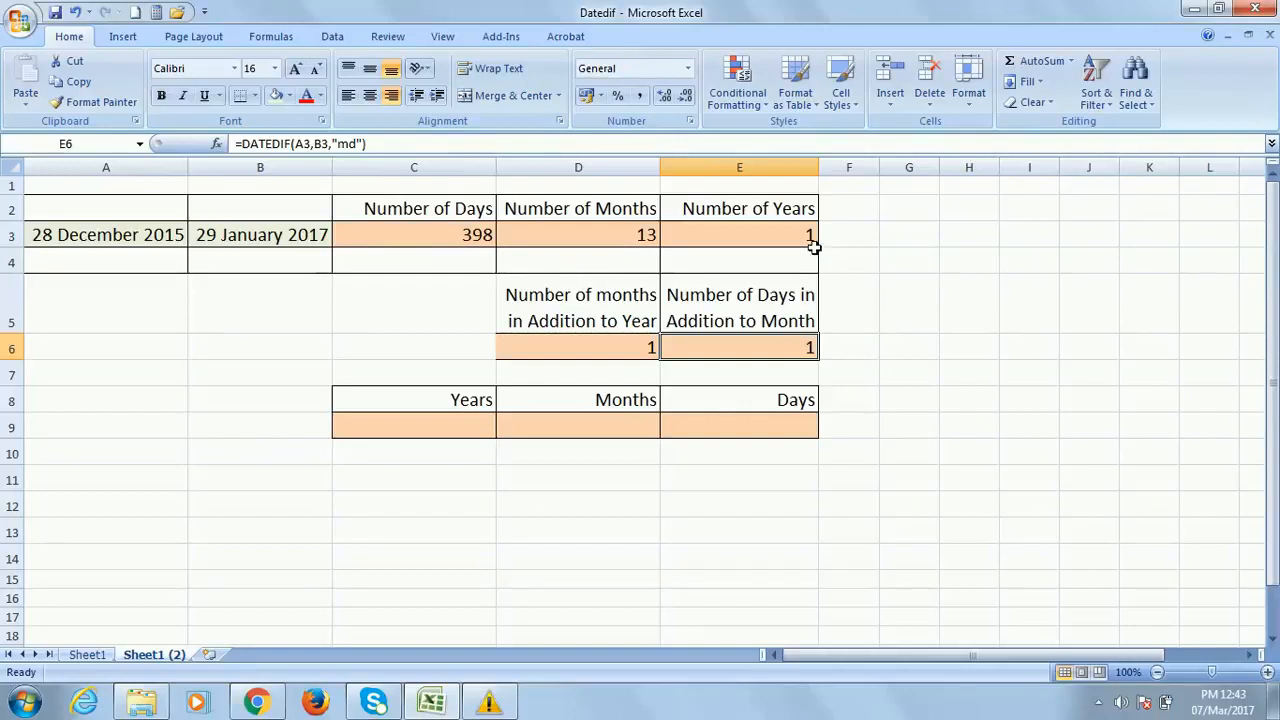
pyautogui.click(103, 238)
pyautogui.click(228, 234)
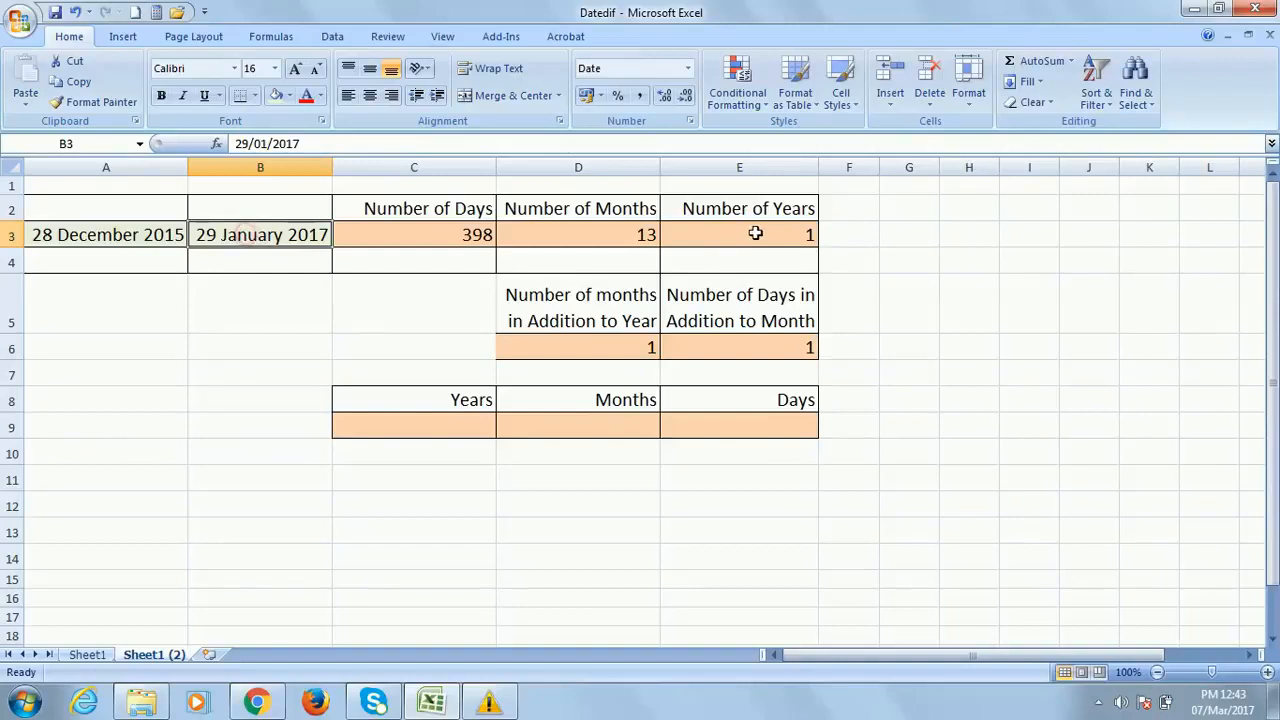
pyautogui.click(802, 234)
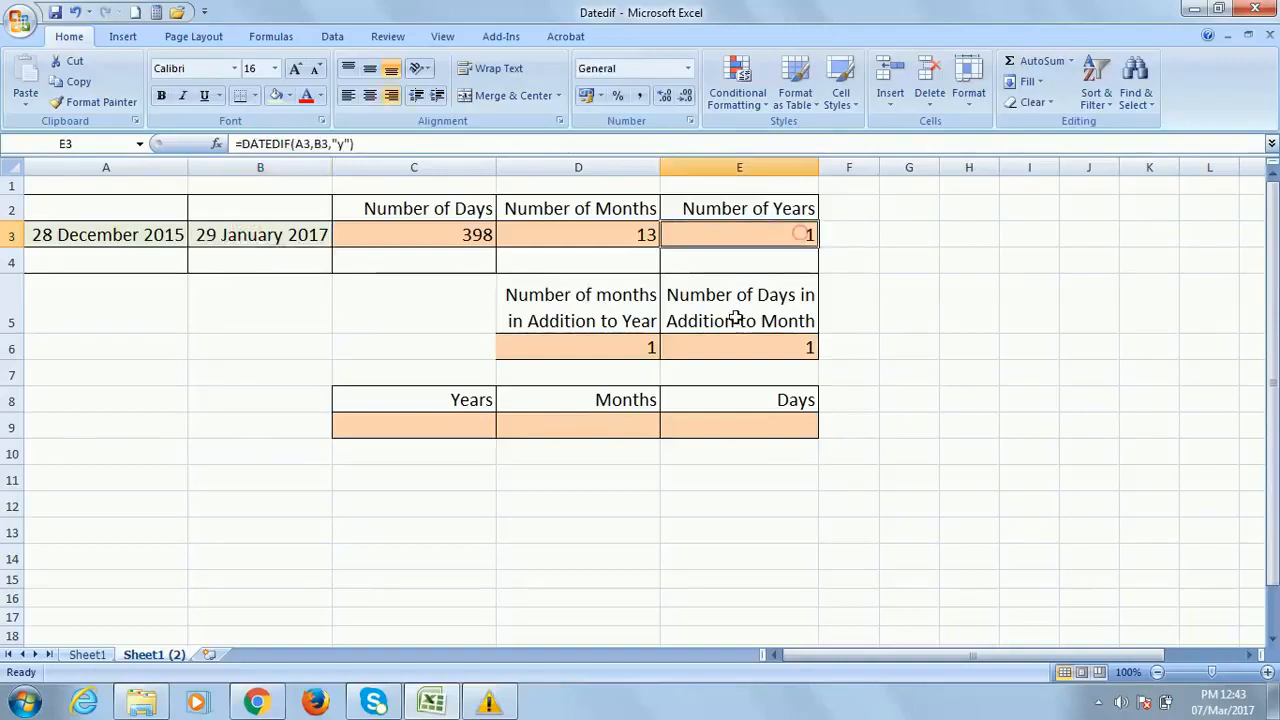
pyautogui.click(630, 347)
pyautogui.click(790, 347)
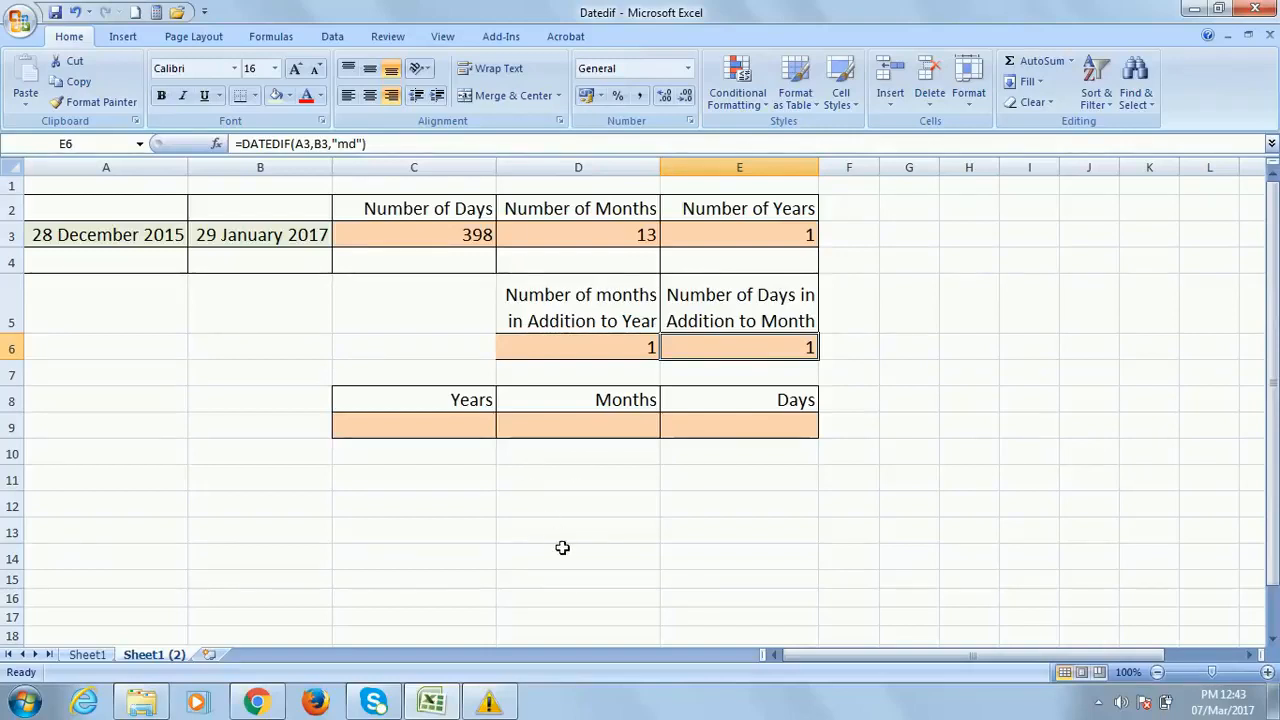
# Review the Years, Months and Days headings in C8:E8 and the empty result cell C9
pyautogui.click(449, 423)
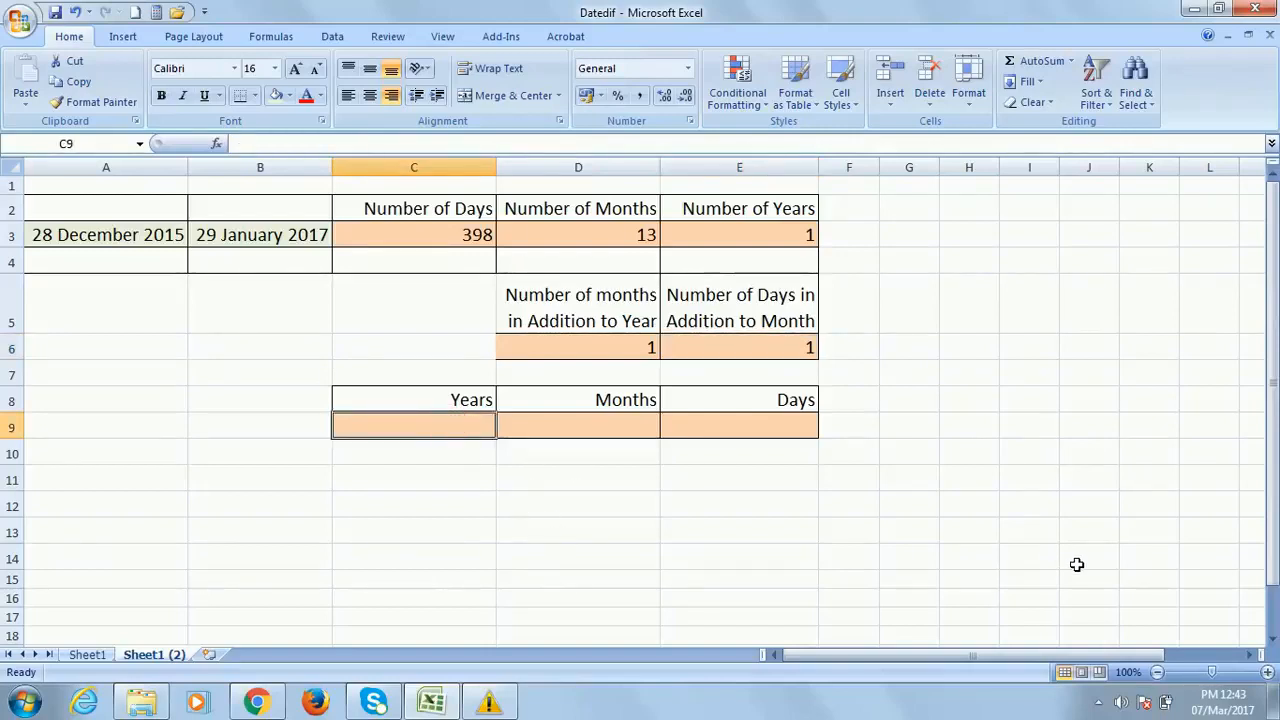
pyautogui.click(466, 400)
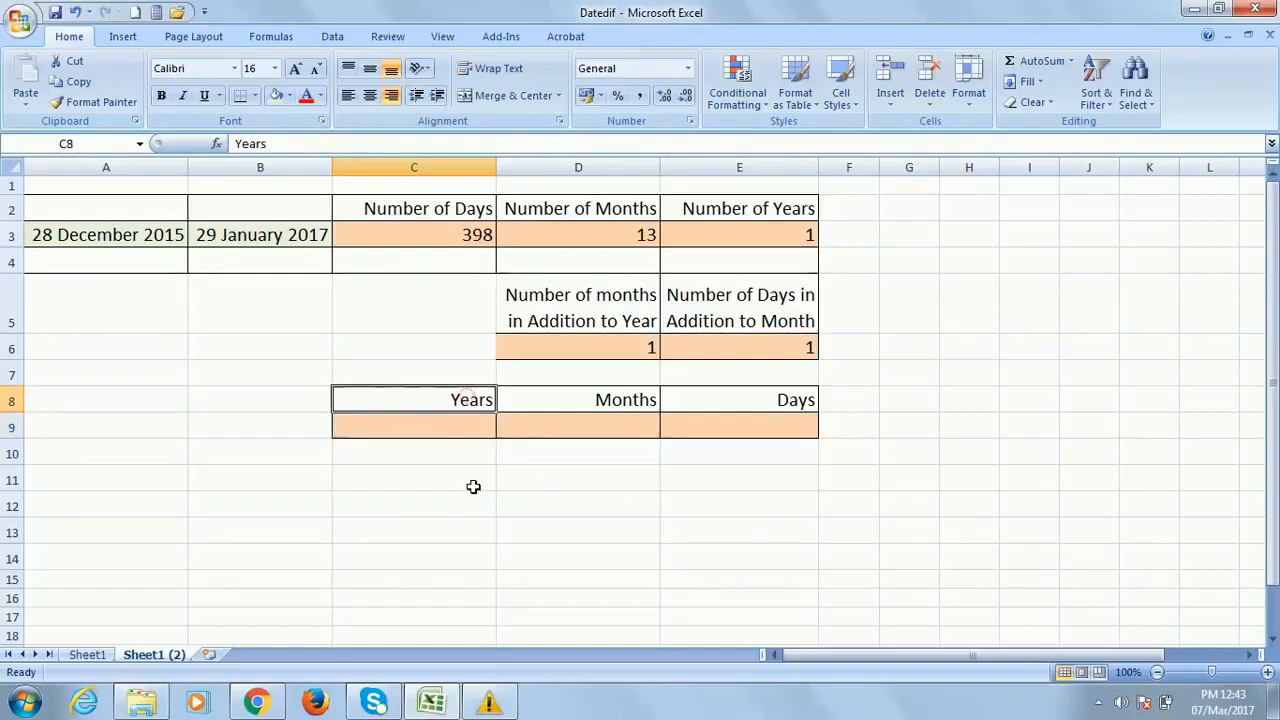
pyautogui.click(589, 402)
pyautogui.click(758, 401)
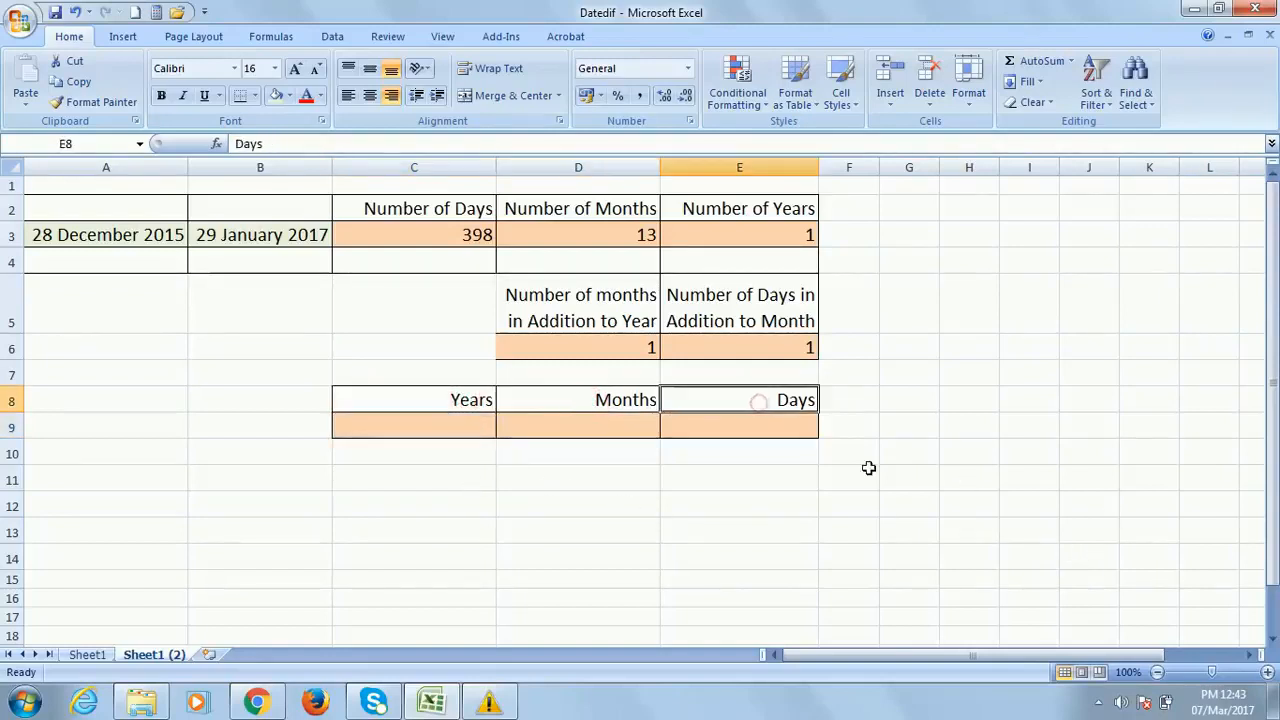
pyautogui.click(466, 400)
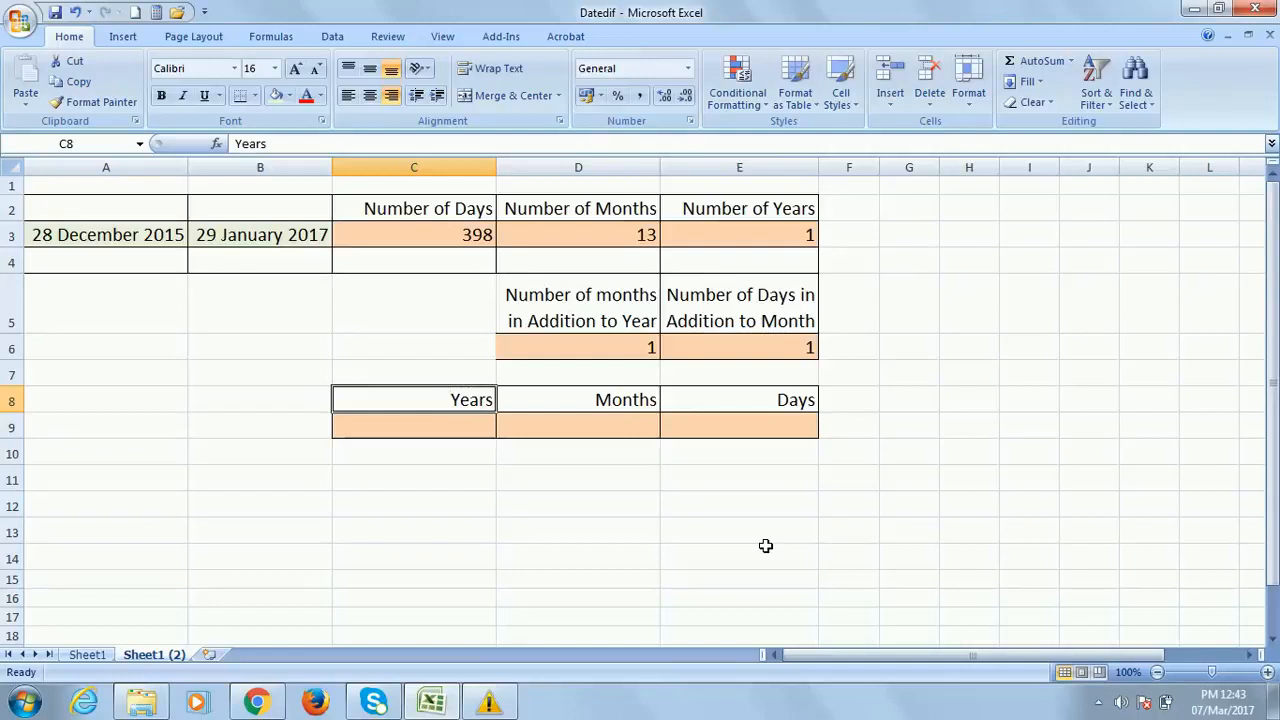
# Calculate the full years between the two dates in C9 with the formula =DATEDIF(A3,B3,"y")
pyautogui.click(458, 428)
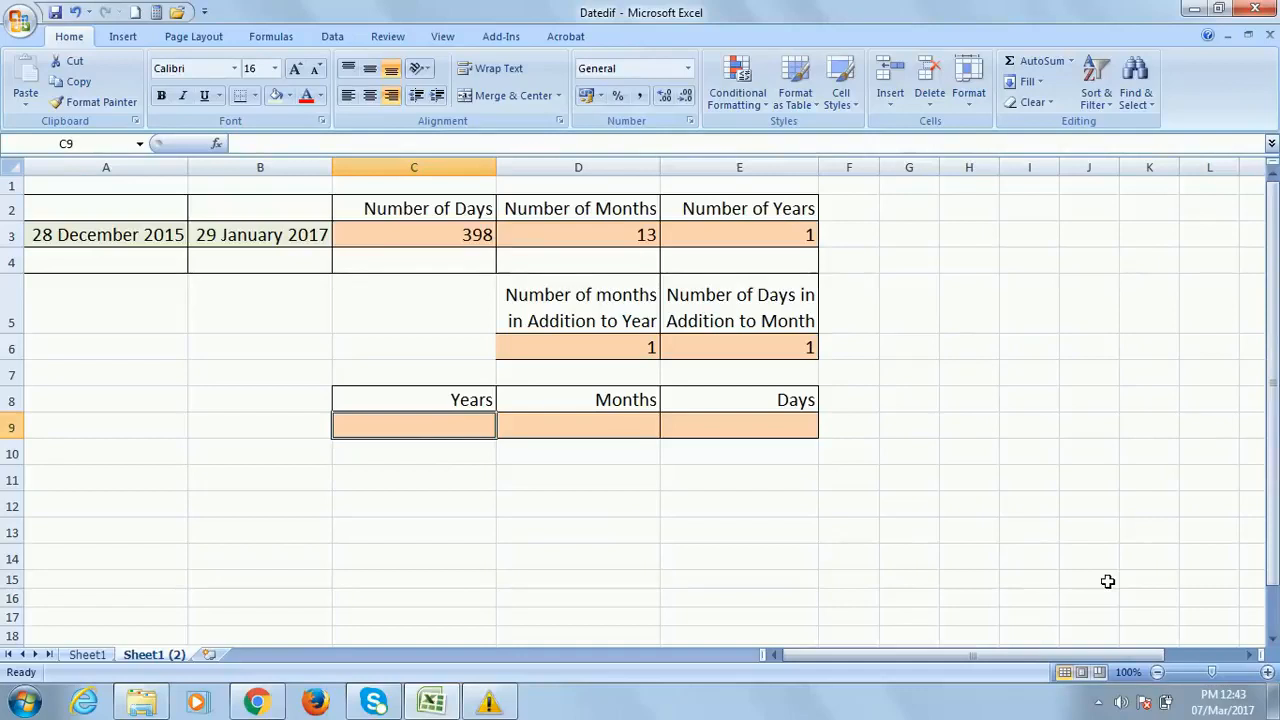
pyautogui.write('=')
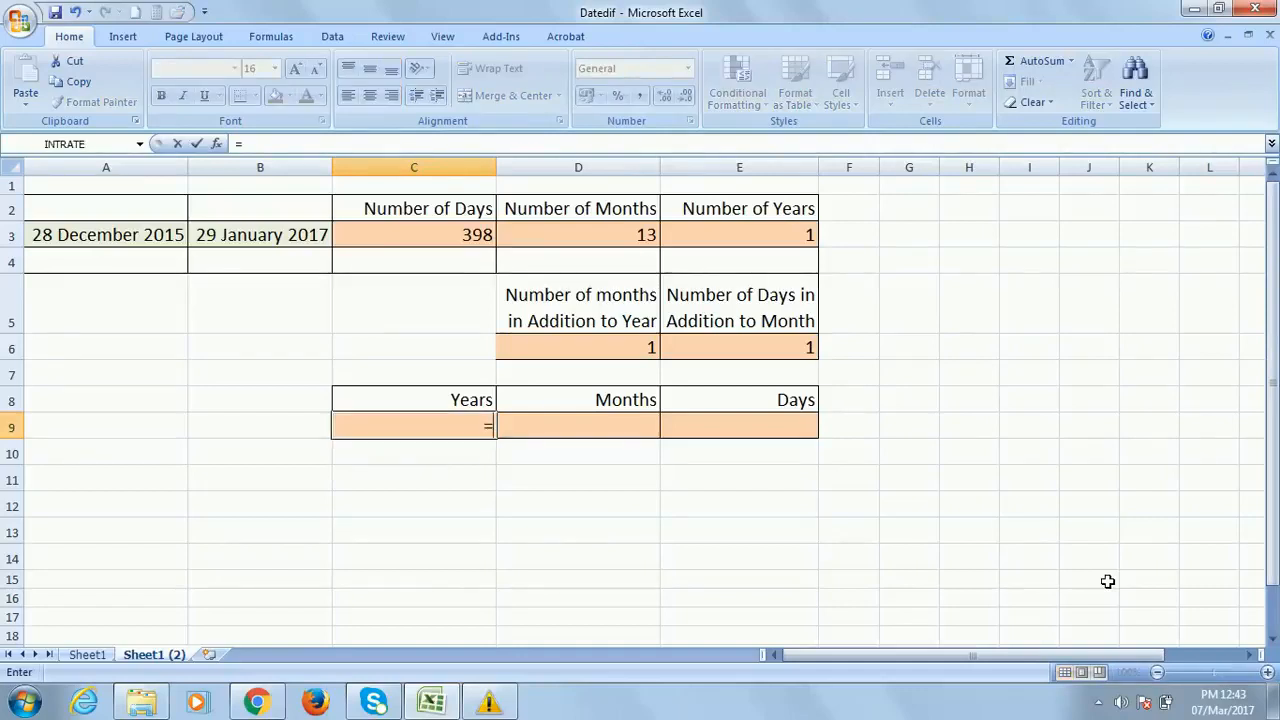
pyautogui.write('dated')
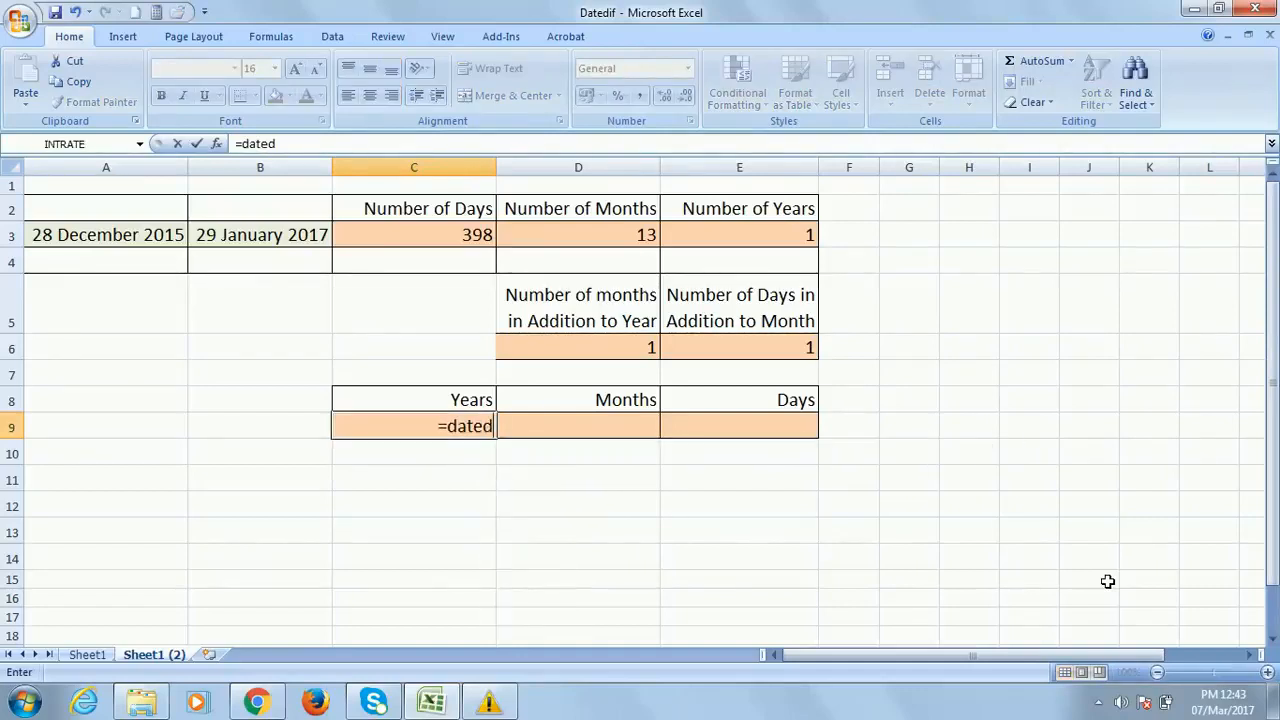
pyautogui.write('if(')
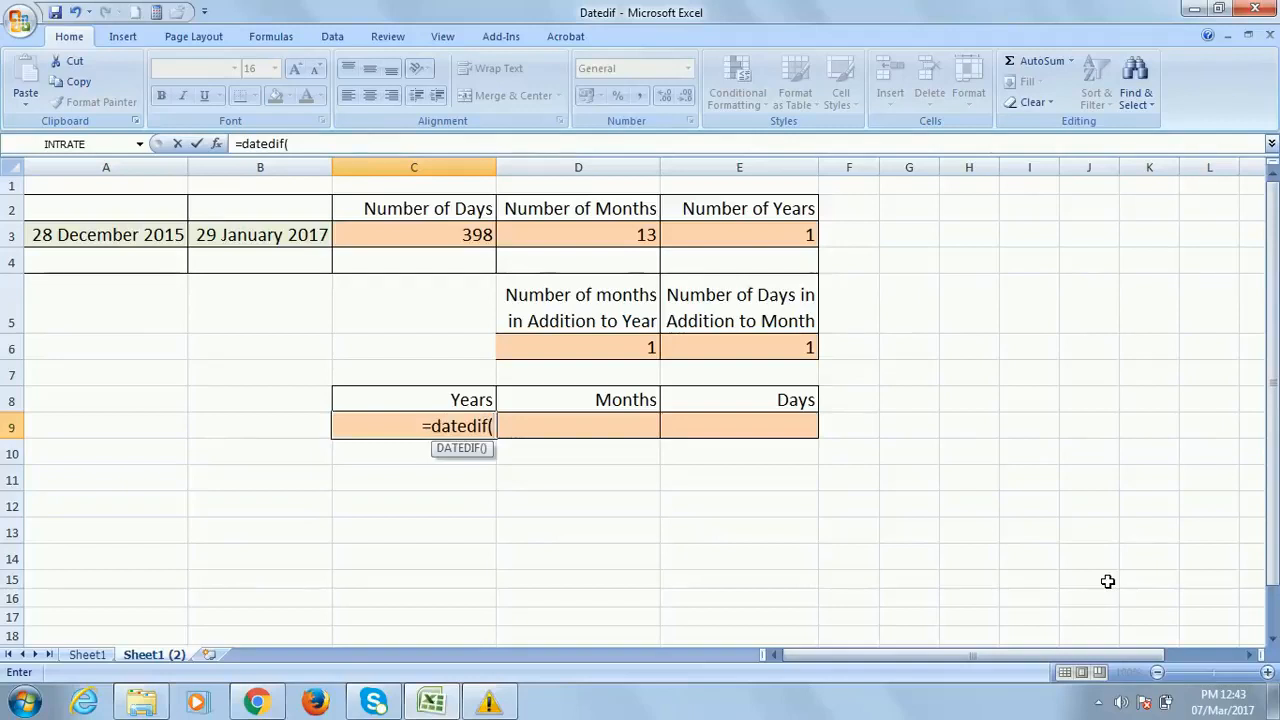
pyautogui.click(113, 232)
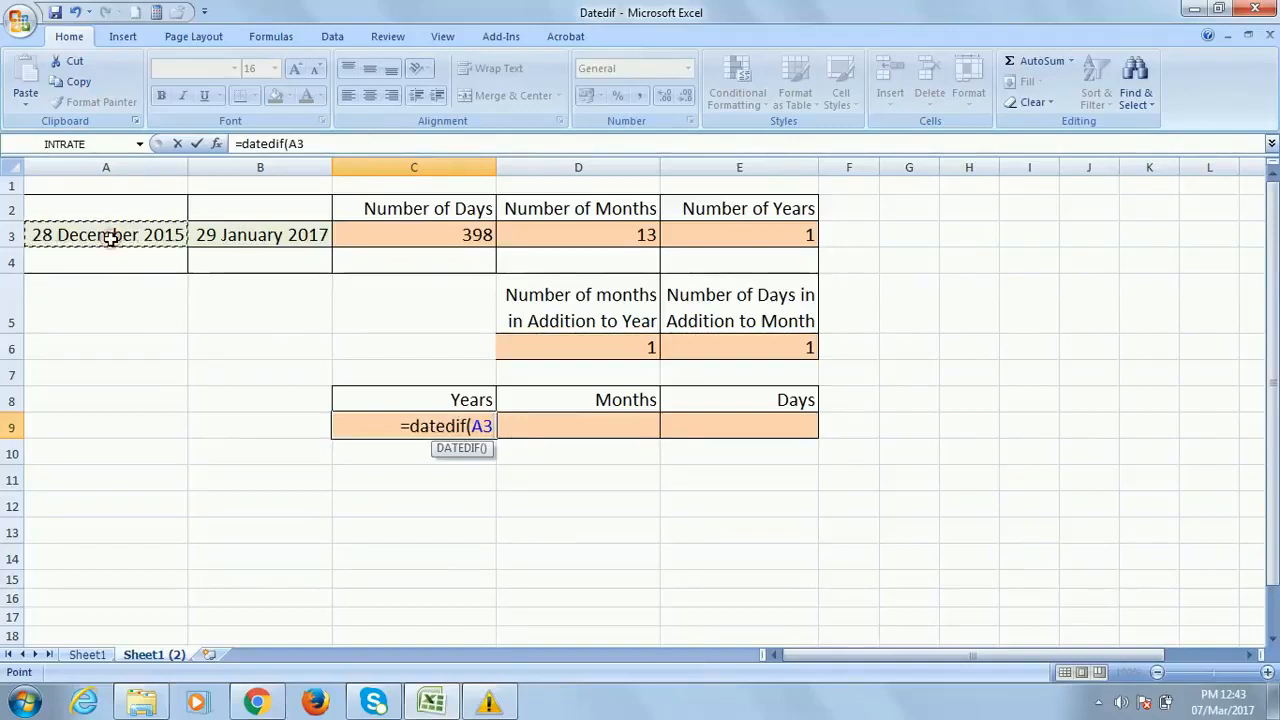
pyautogui.write(',')
pyautogui.click(237, 240)
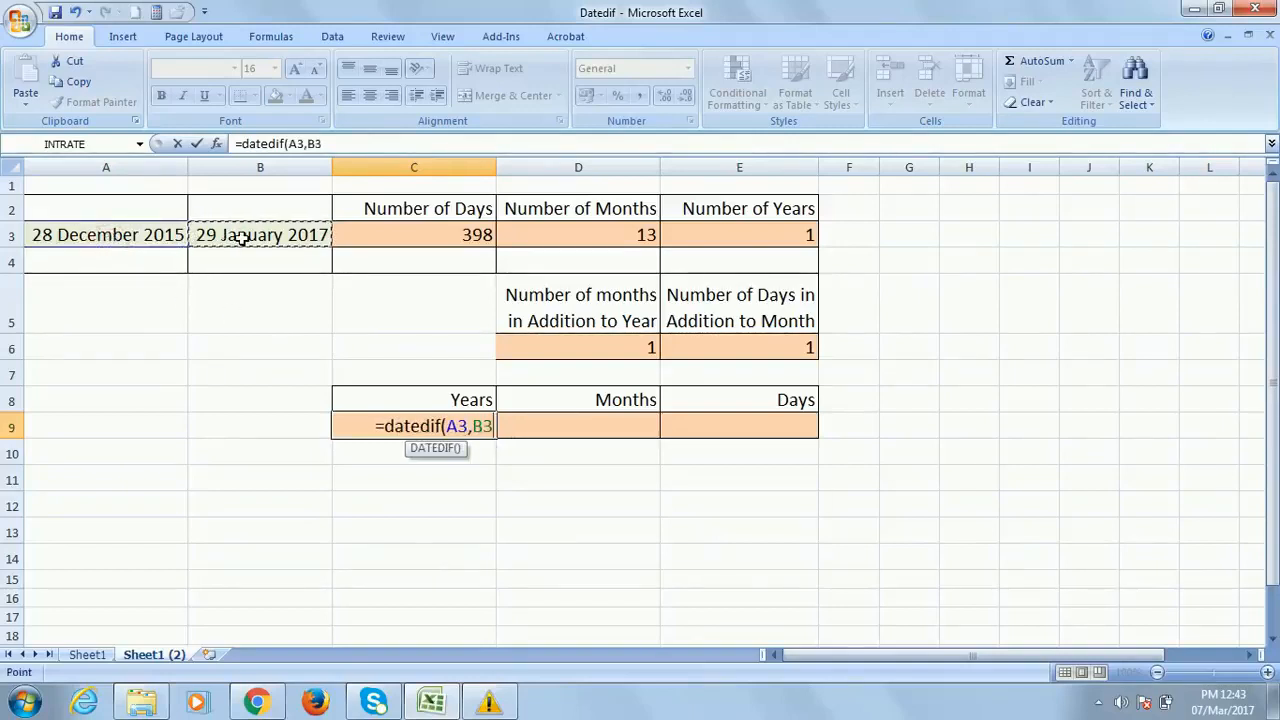
pyautogui.write(',"')
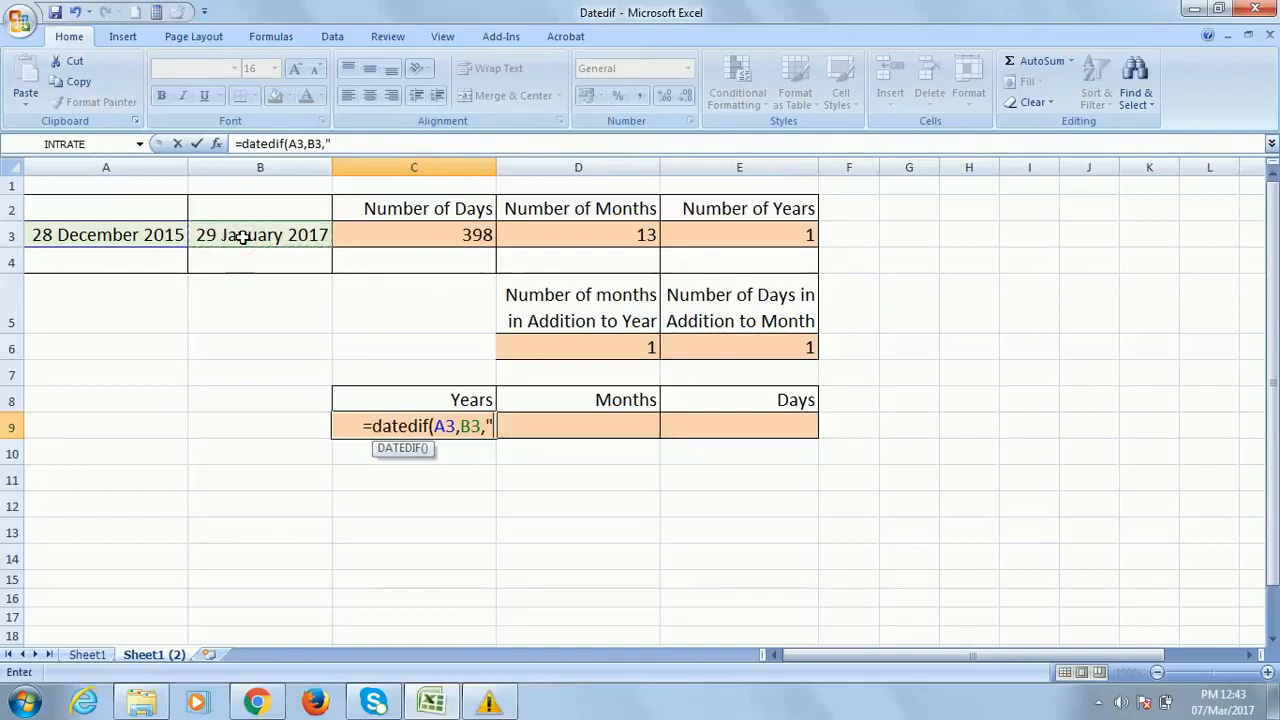
pyautogui.write('y')
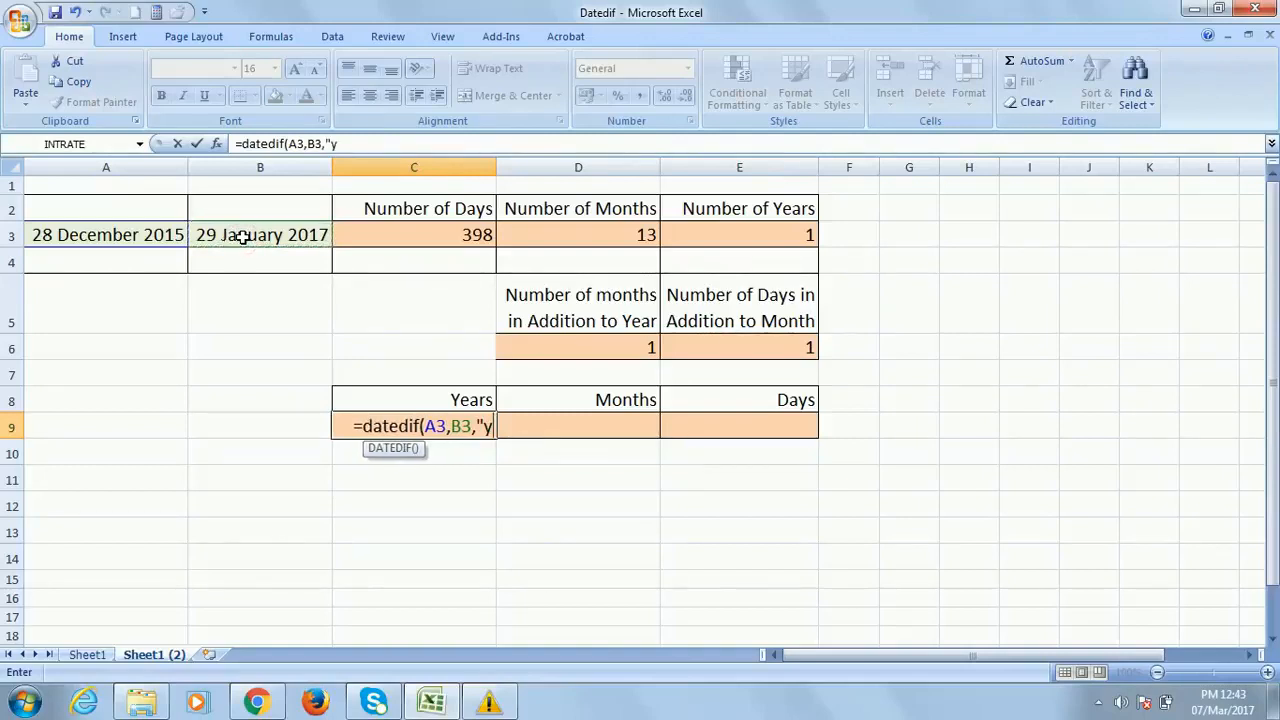
pyautogui.write('"')
pyautogui.press('Return')
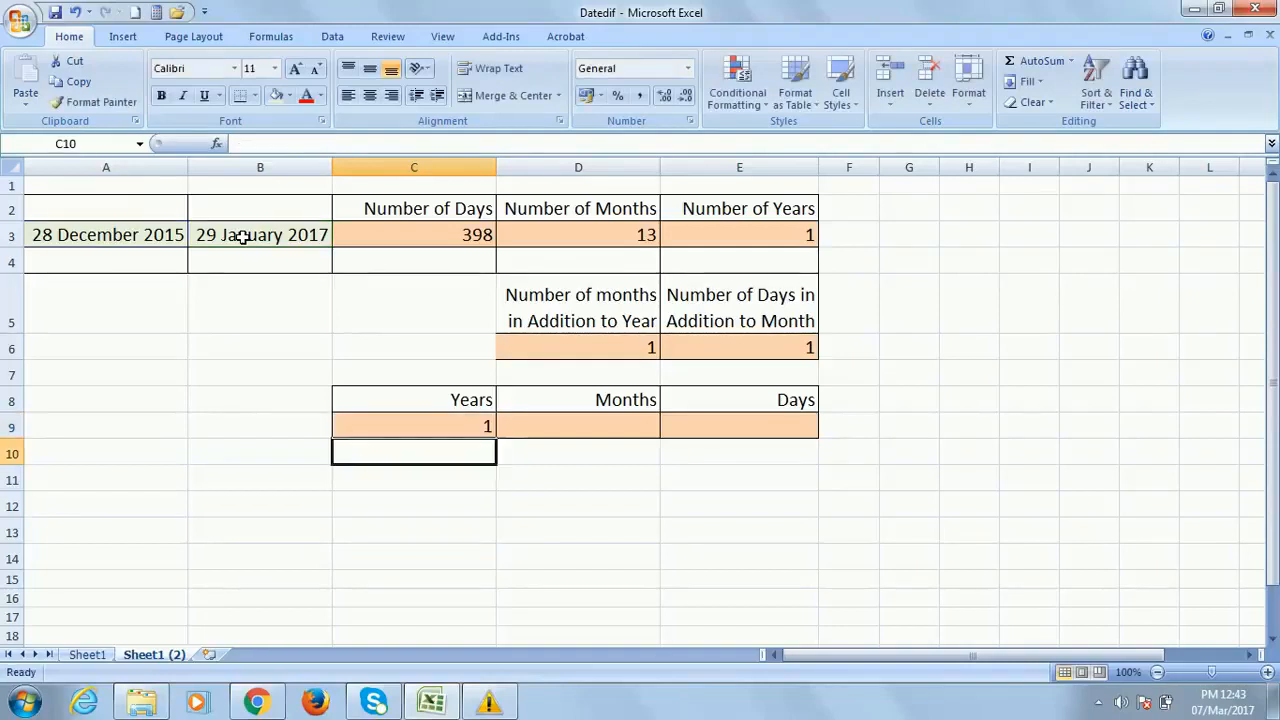
pyautogui.click(434, 425)
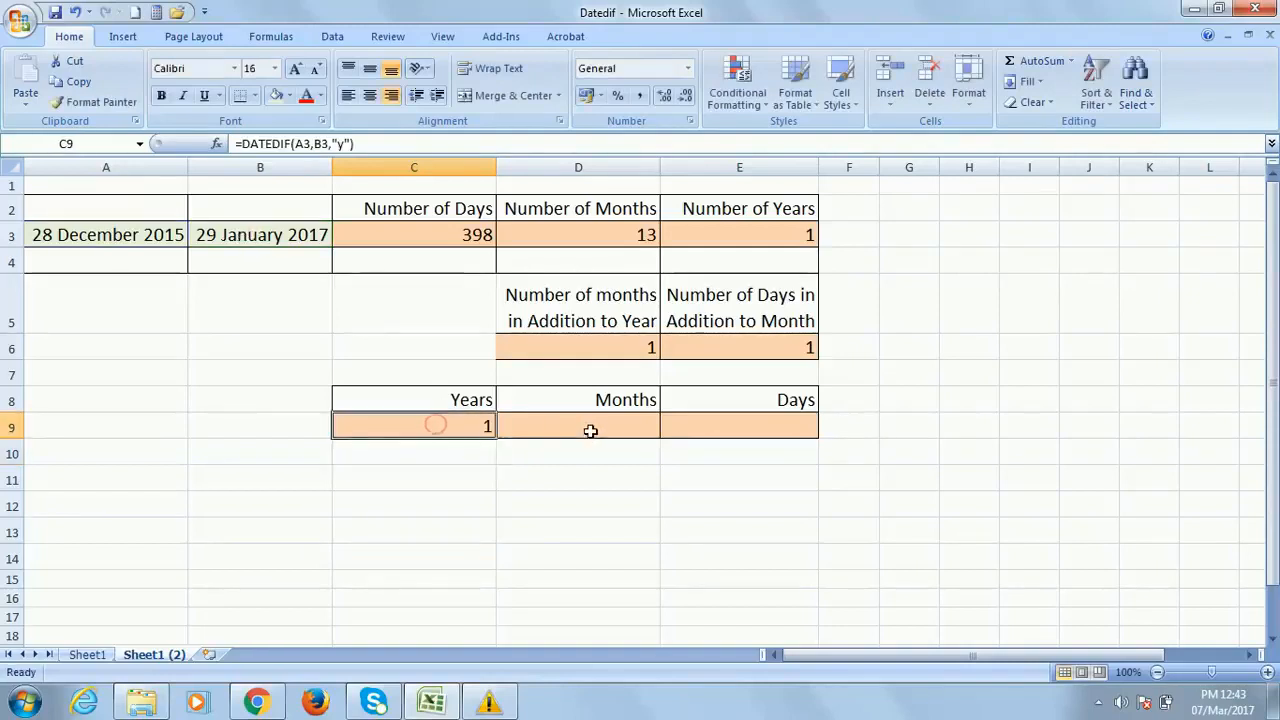
# Begin an IF formula in D9 that tests C9>=1 and returns DATEDIF(A3,B3,"ym") when true
pyautogui.click(590, 430)
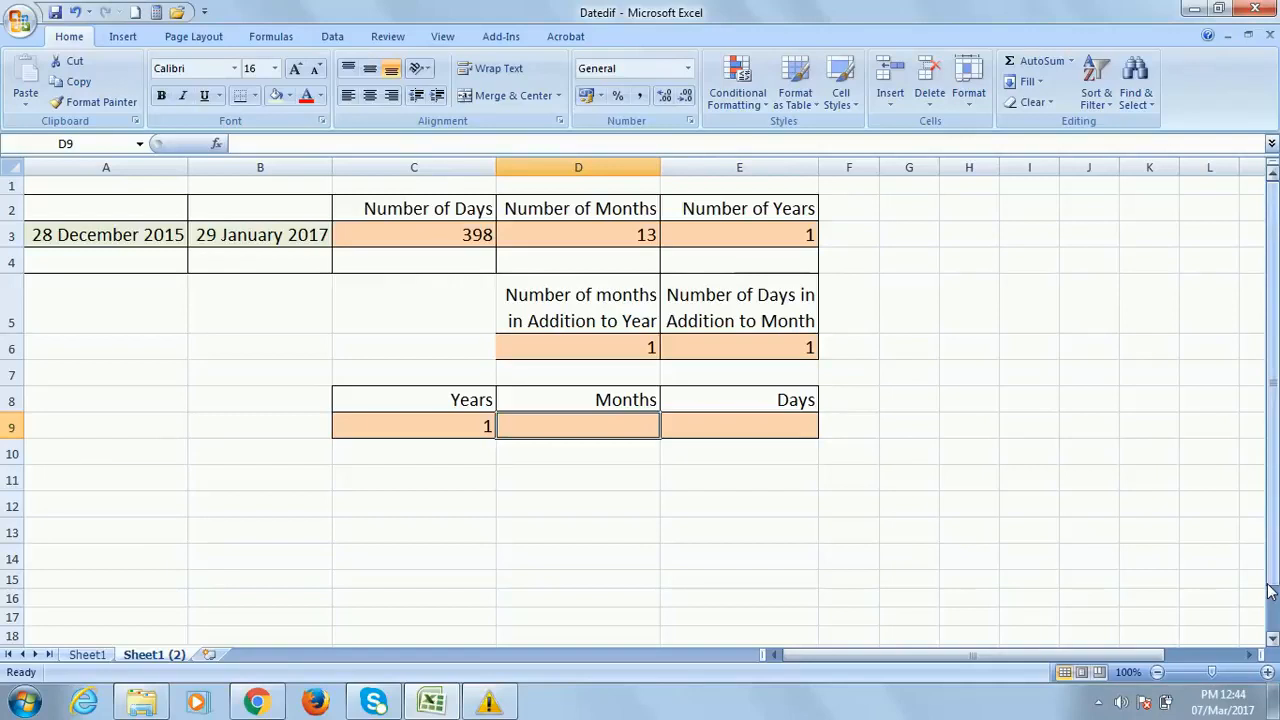
pyautogui.write('=')
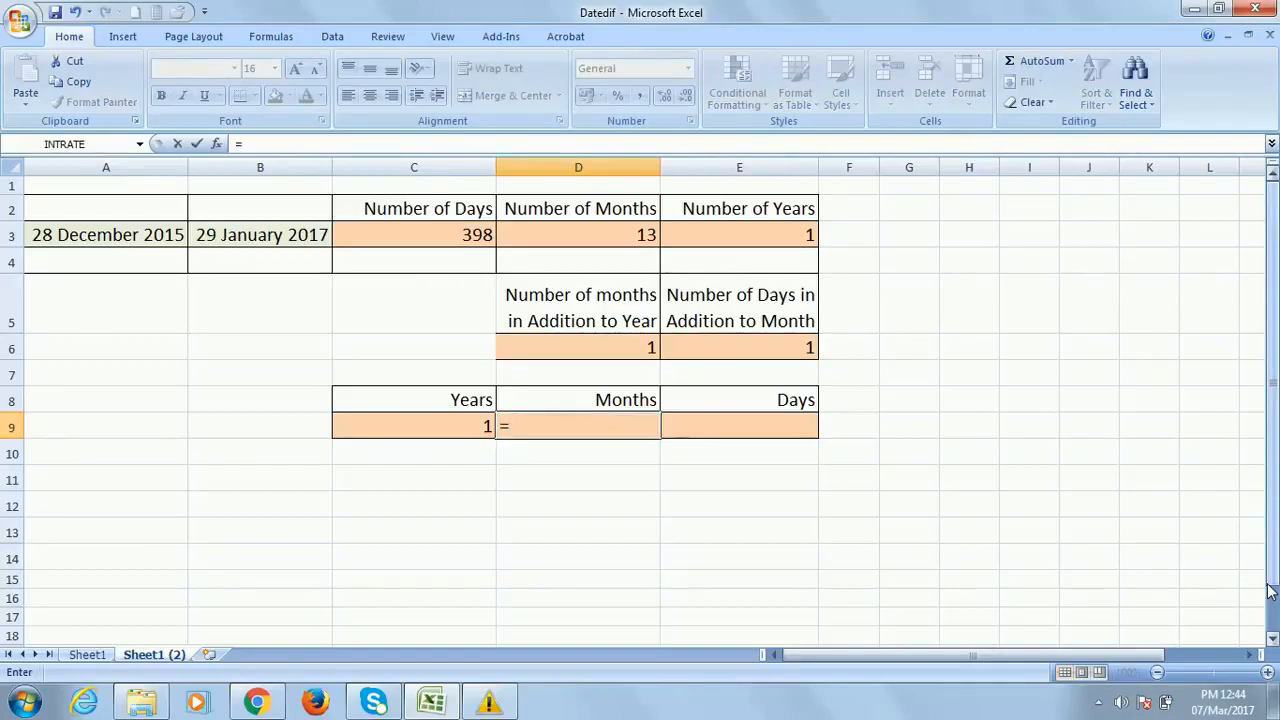
pyautogui.write('if')
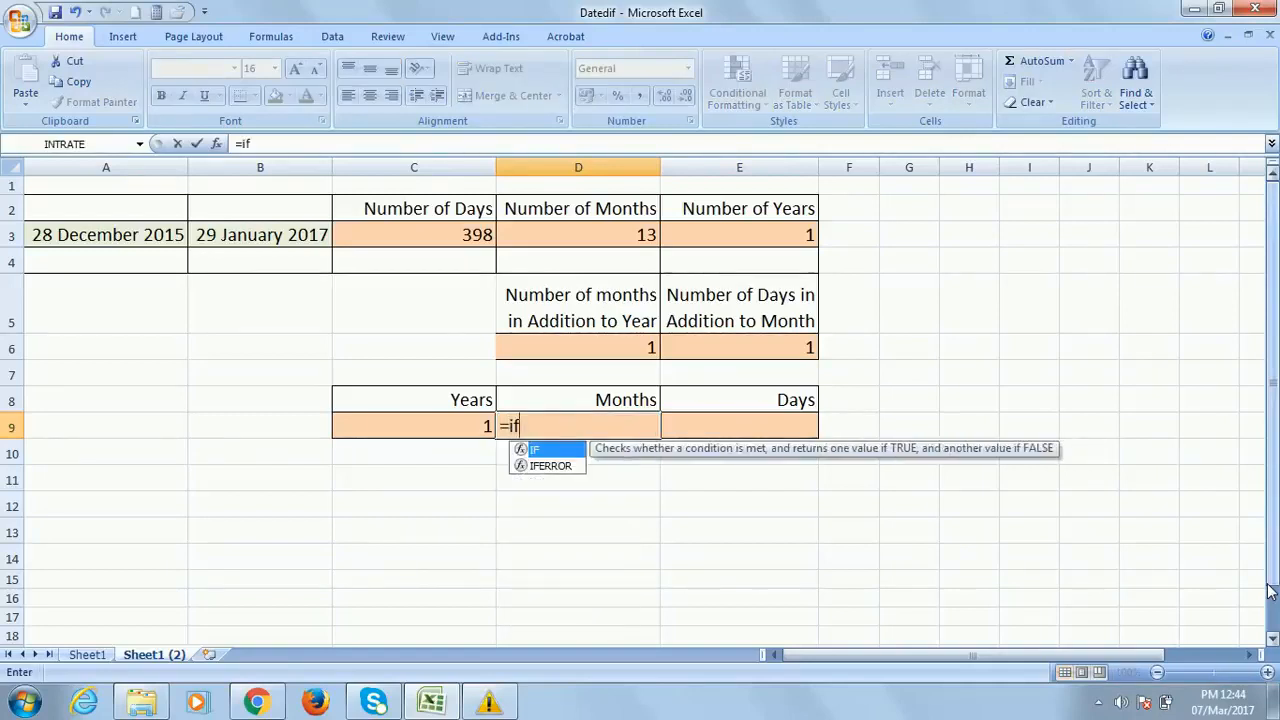
pyautogui.write('(')
pyautogui.click(446, 424)
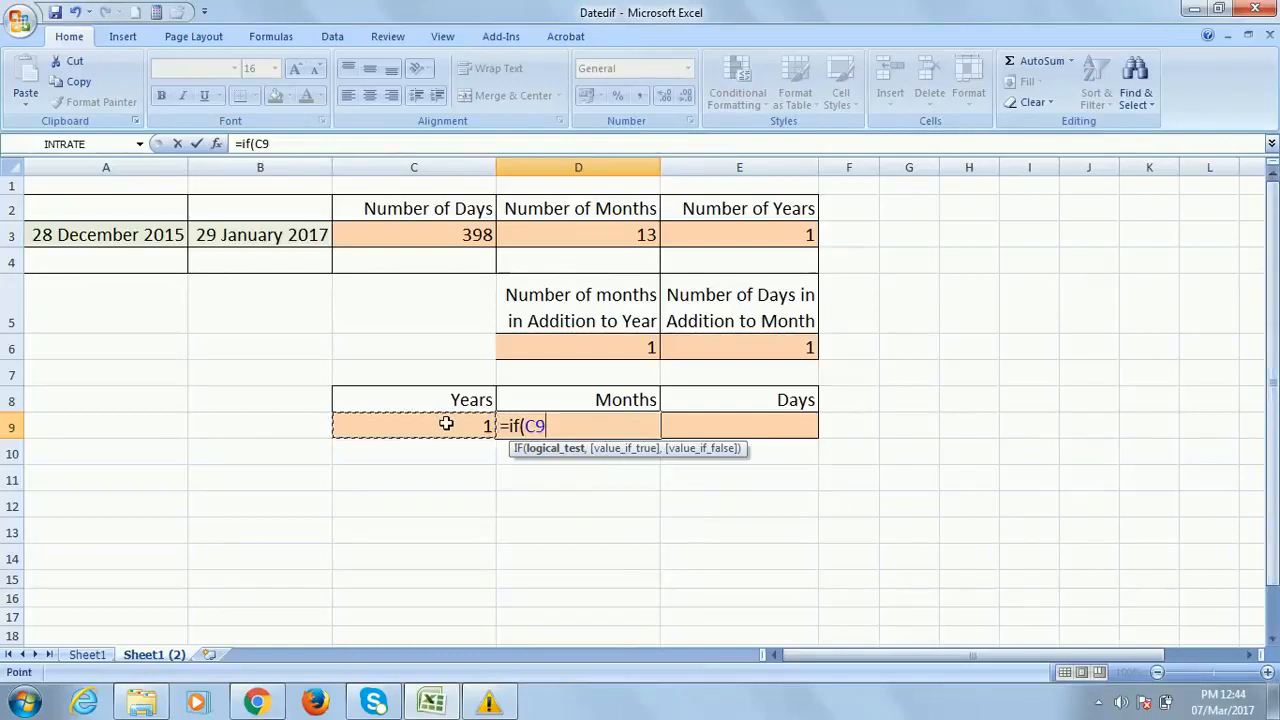
pyautogui.write('>=')
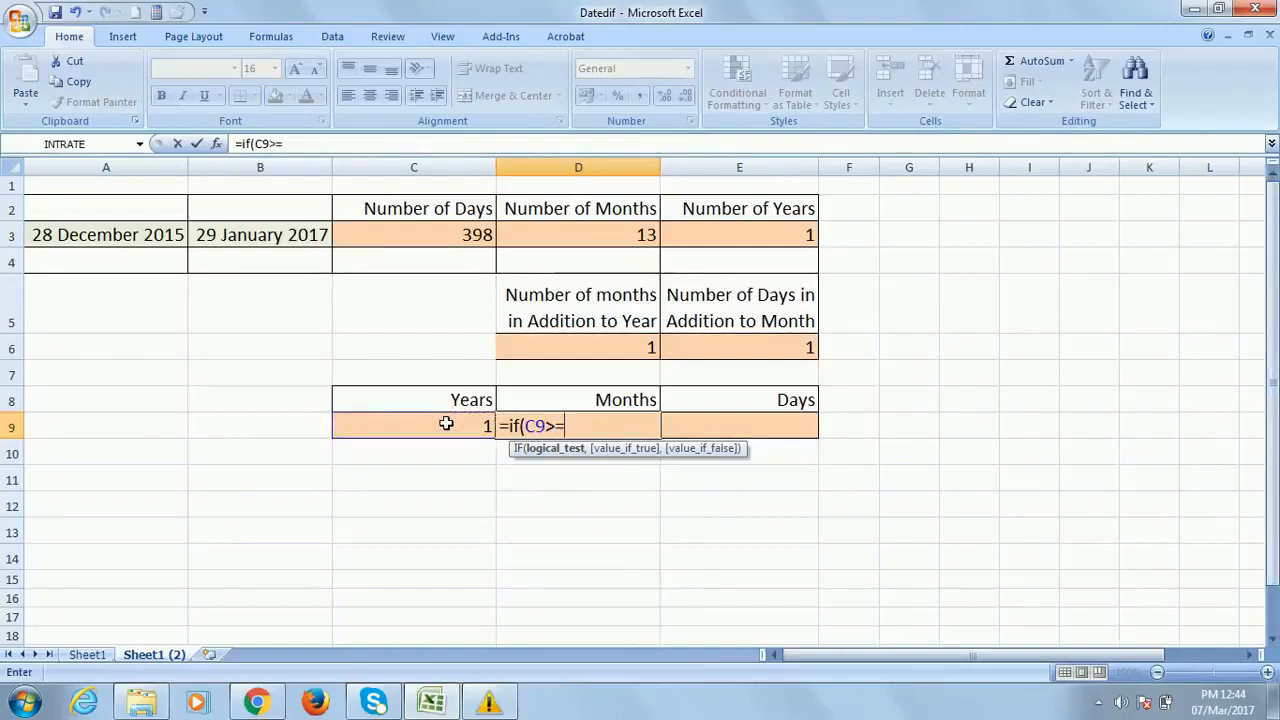
pyautogui.write('1,d')
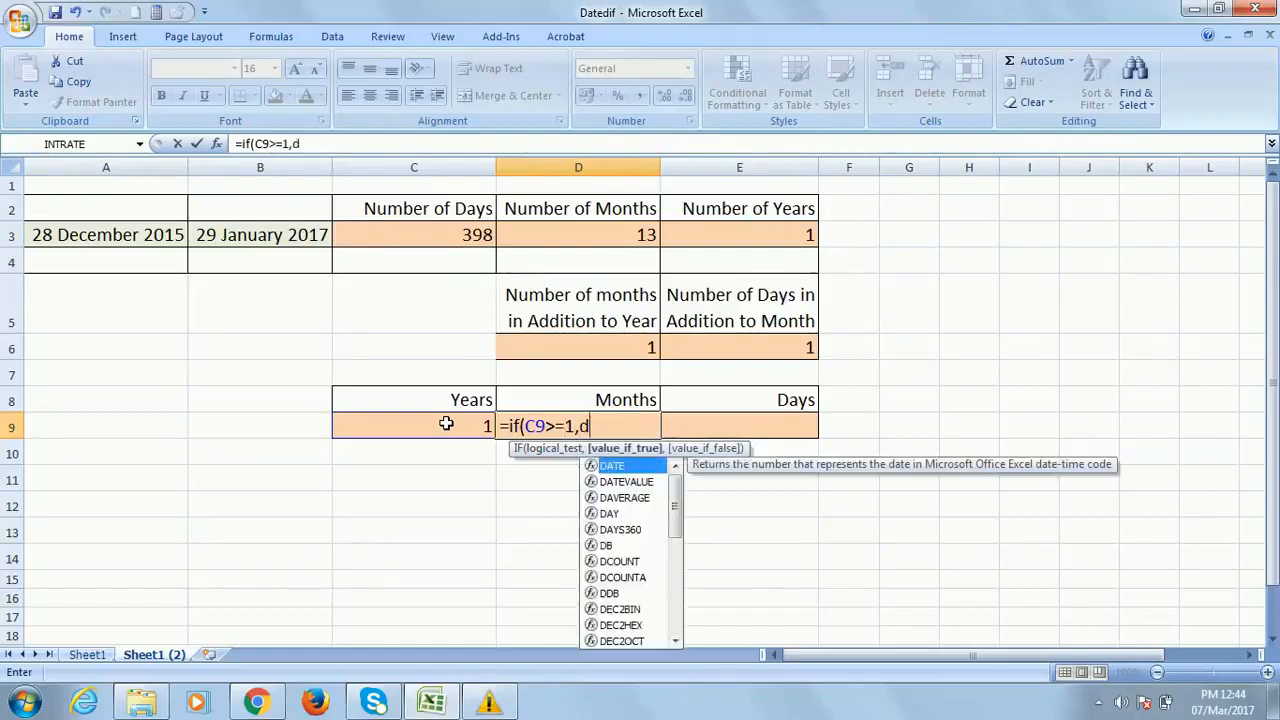
pyautogui.write('atedif(')
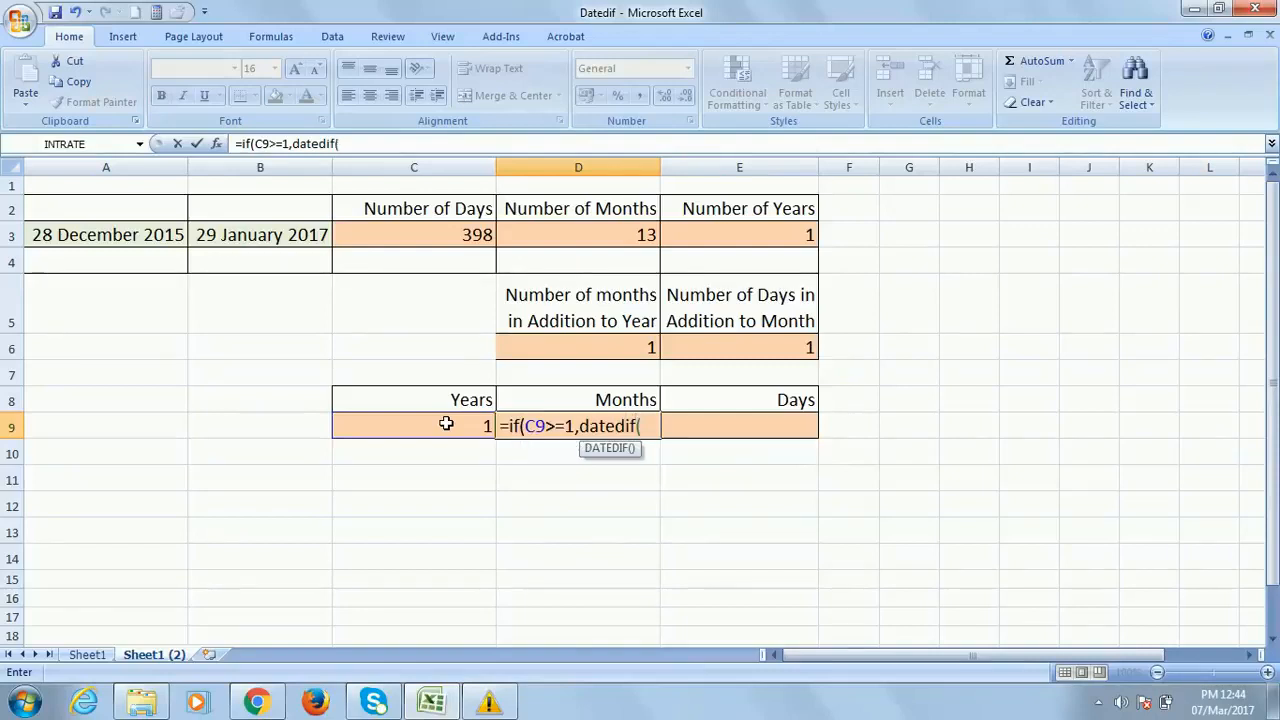
pyautogui.click(137, 243)
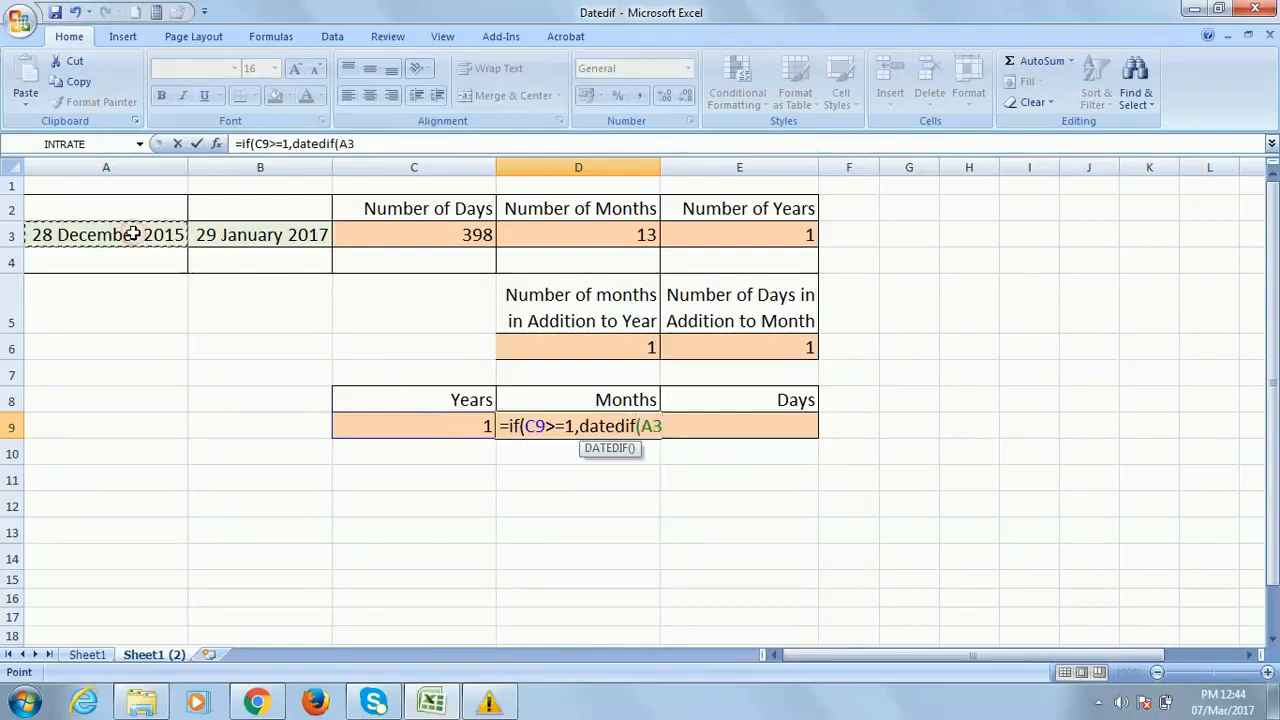
pyautogui.write(',')
pyautogui.click(277, 238)
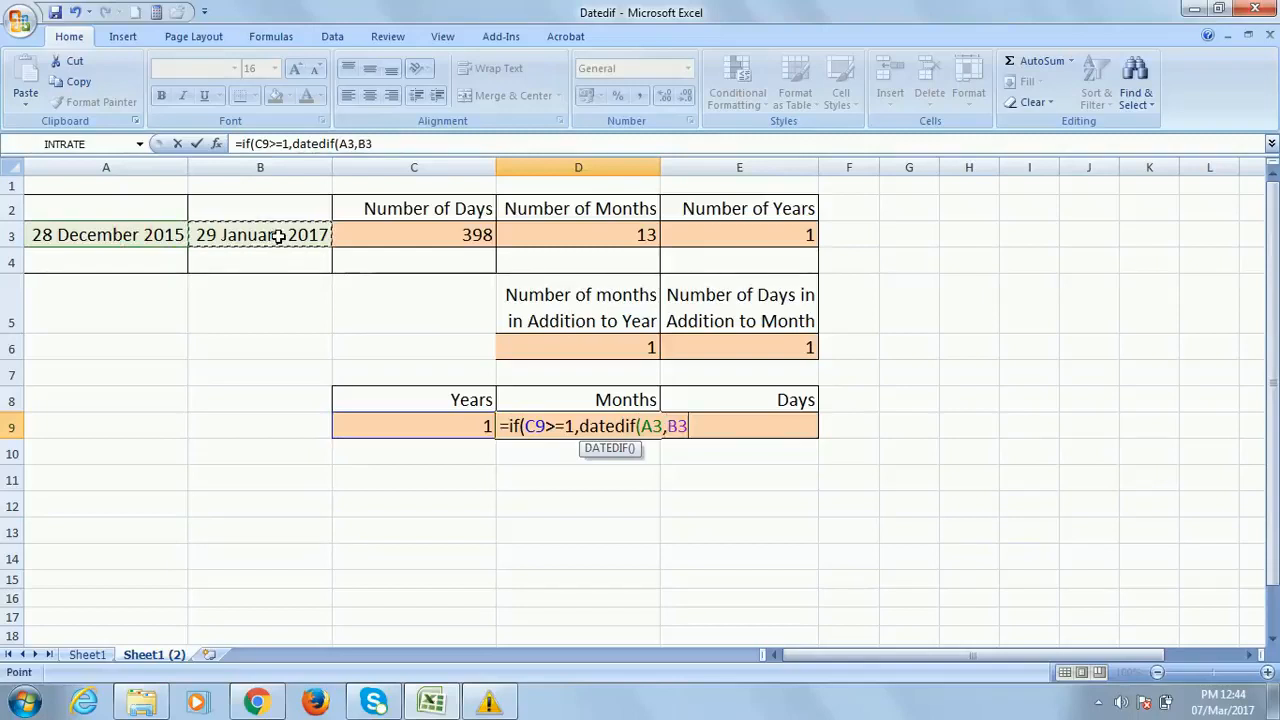
pyautogui.write(',')
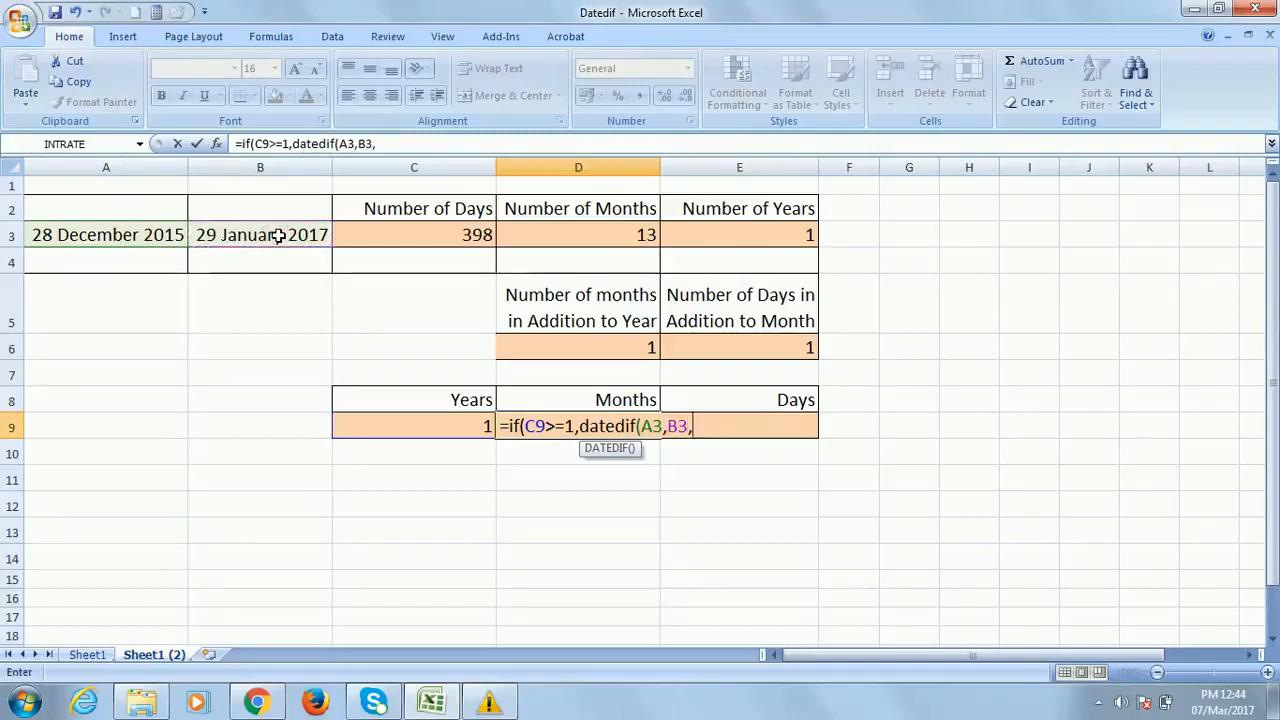
pyautogui.write('"')
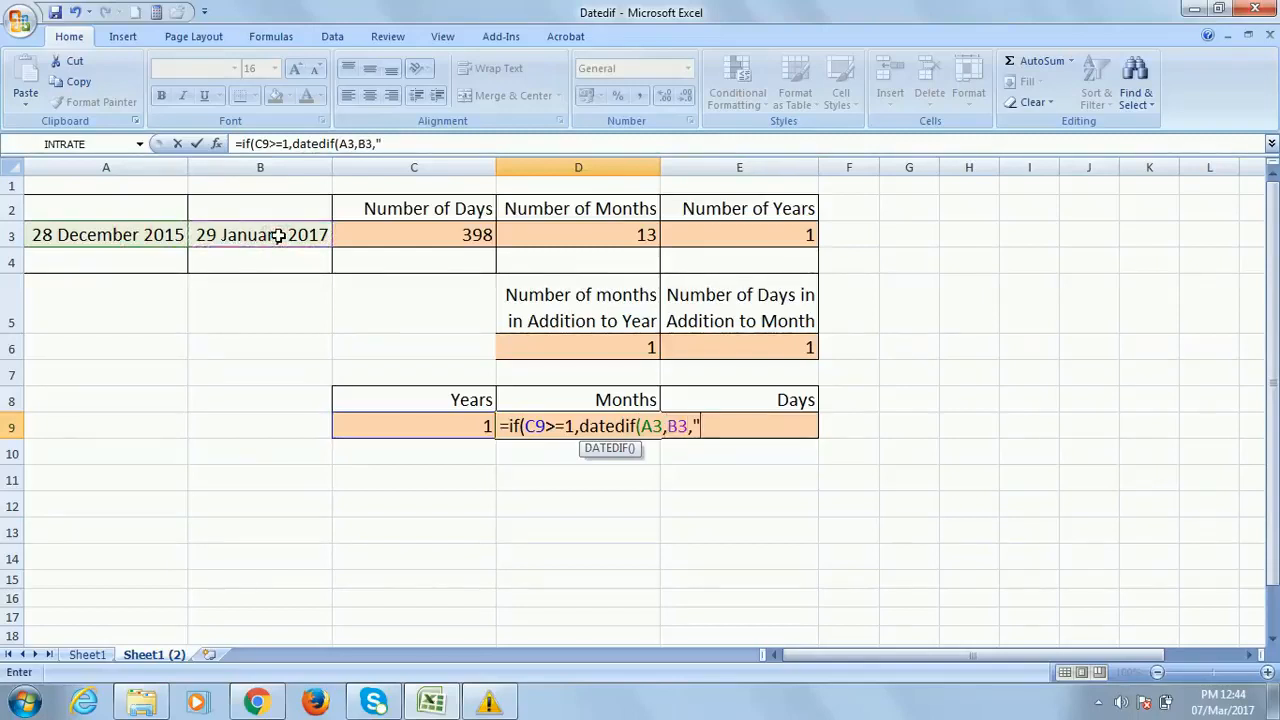
pyautogui.write('ym')
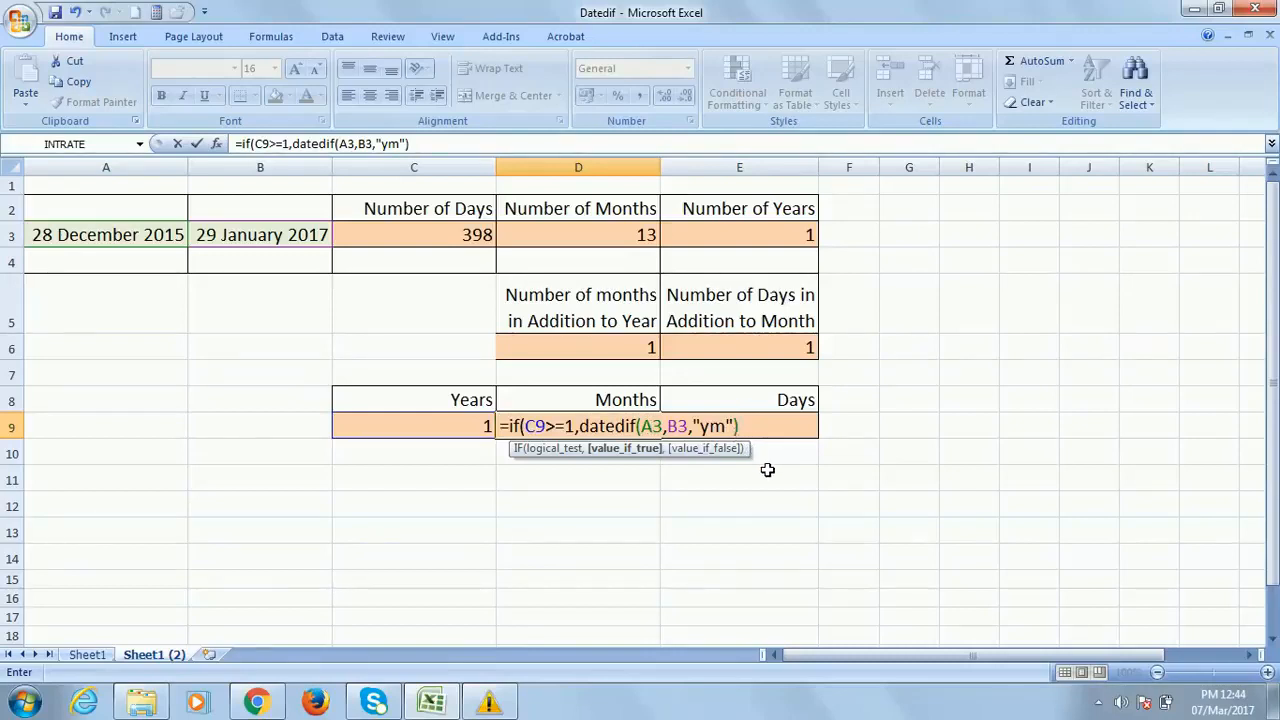
# Complete the IF formula in D9 with DATEDIF(A3,B3,"m") as the value if false
pyautogui.write(',')
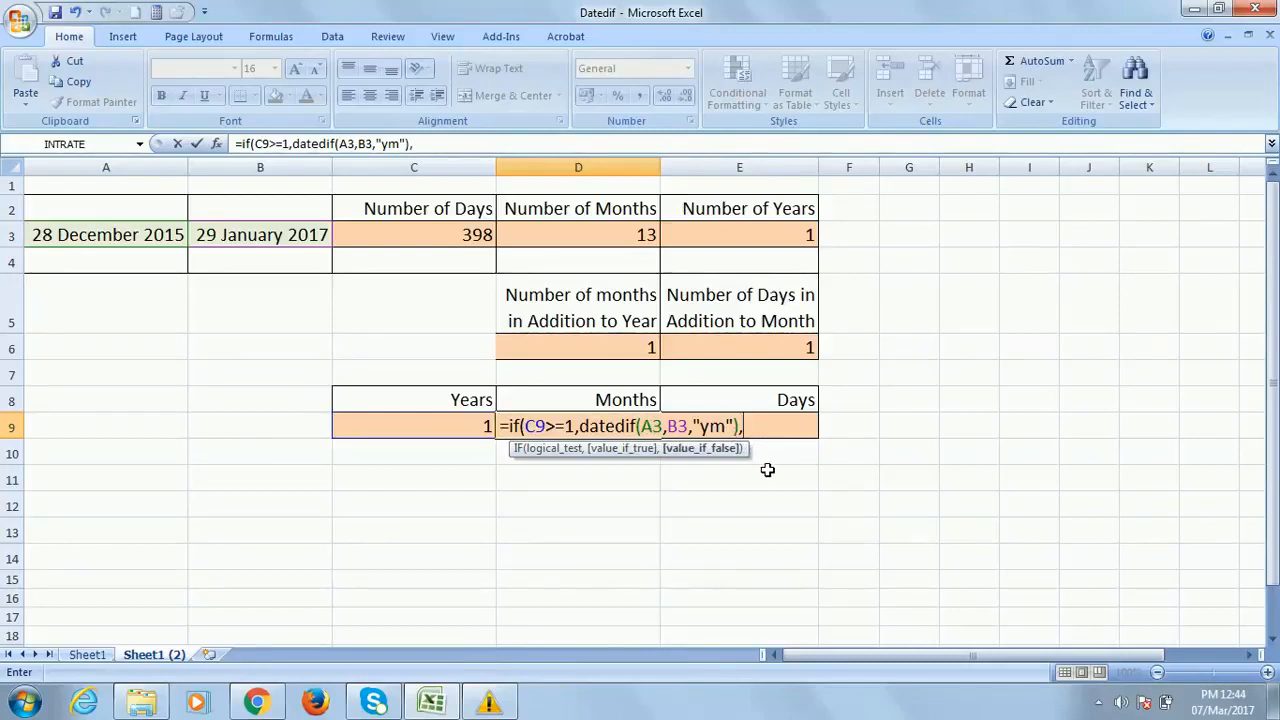
pyautogui.write('datedif(')
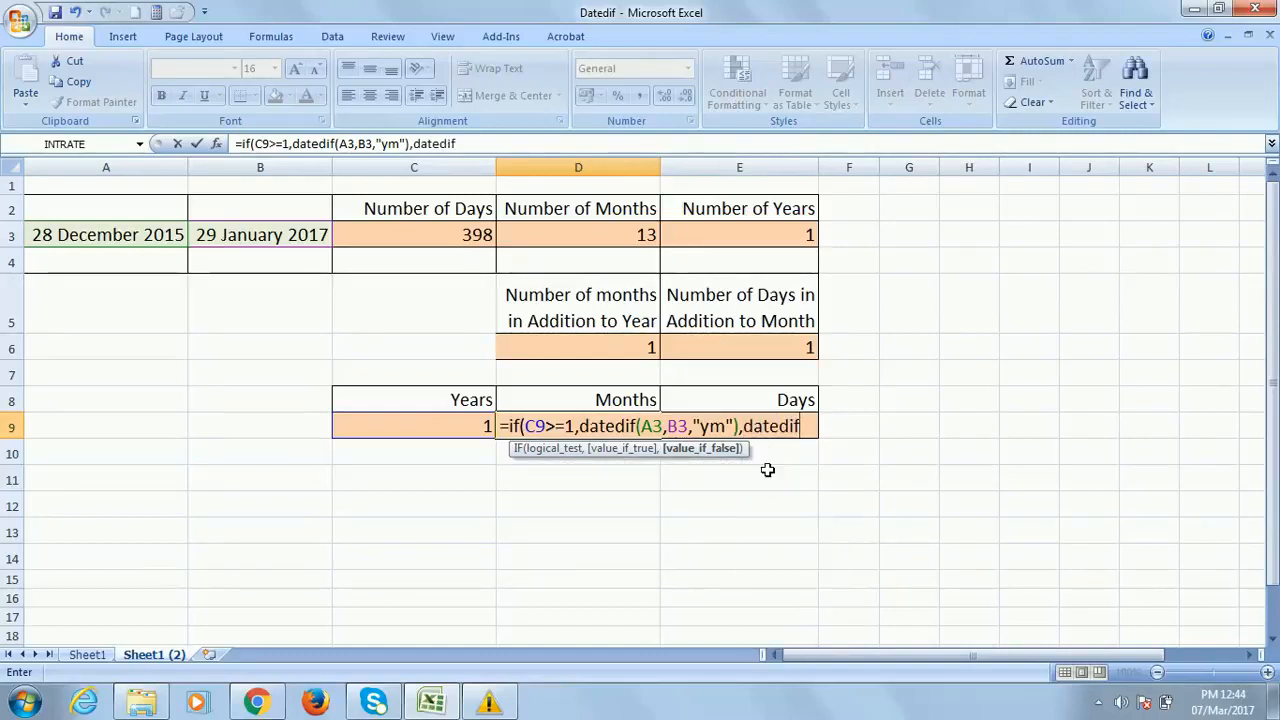
pyautogui.click(104, 236)
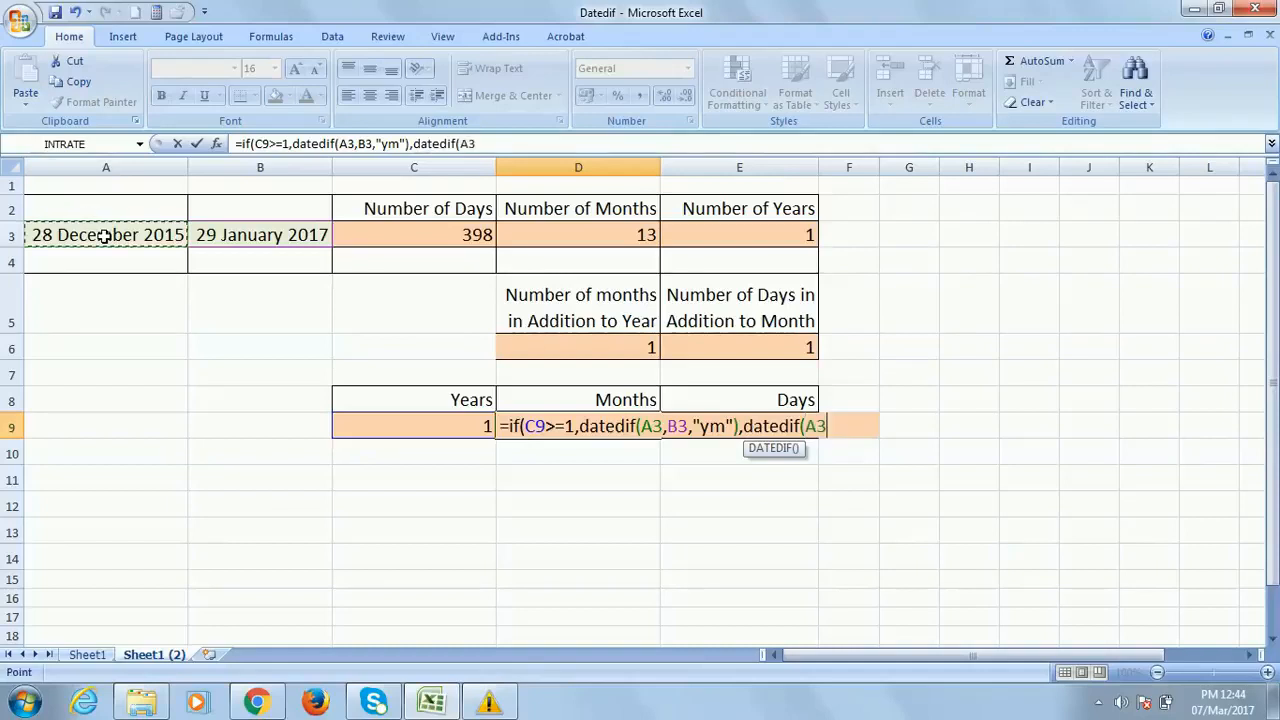
pyautogui.write(',')
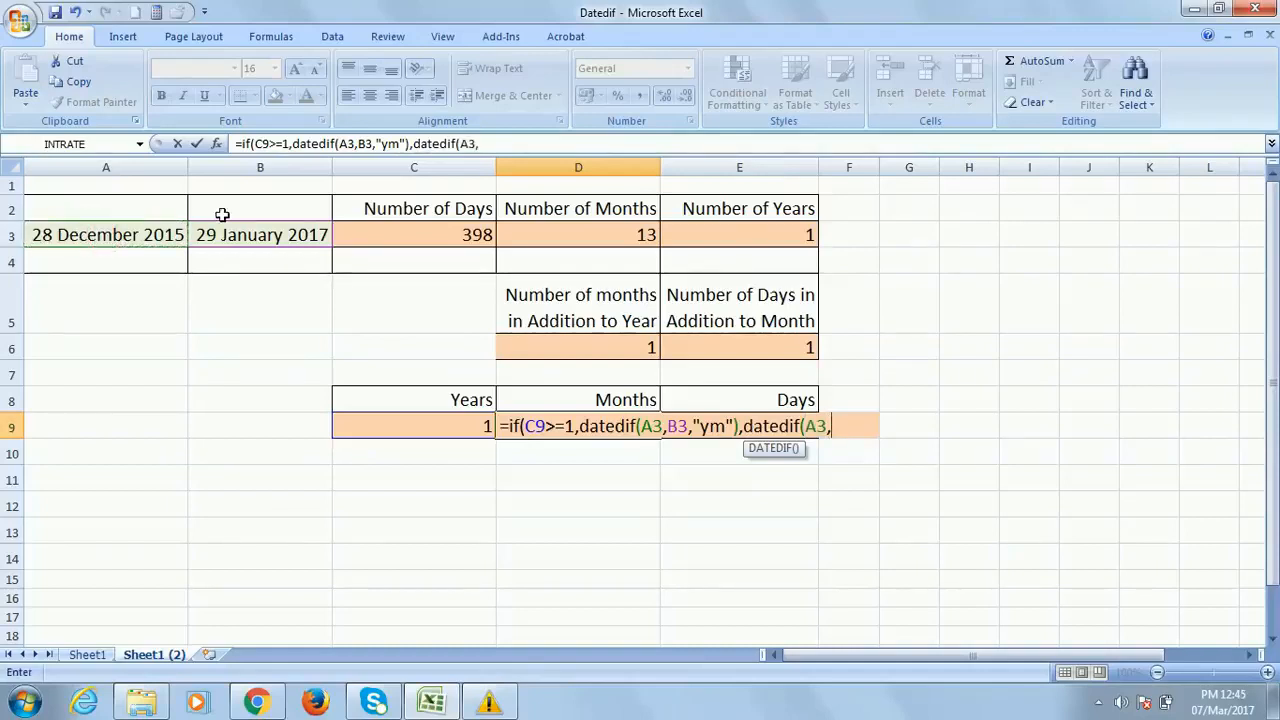
pyautogui.click(255, 236)
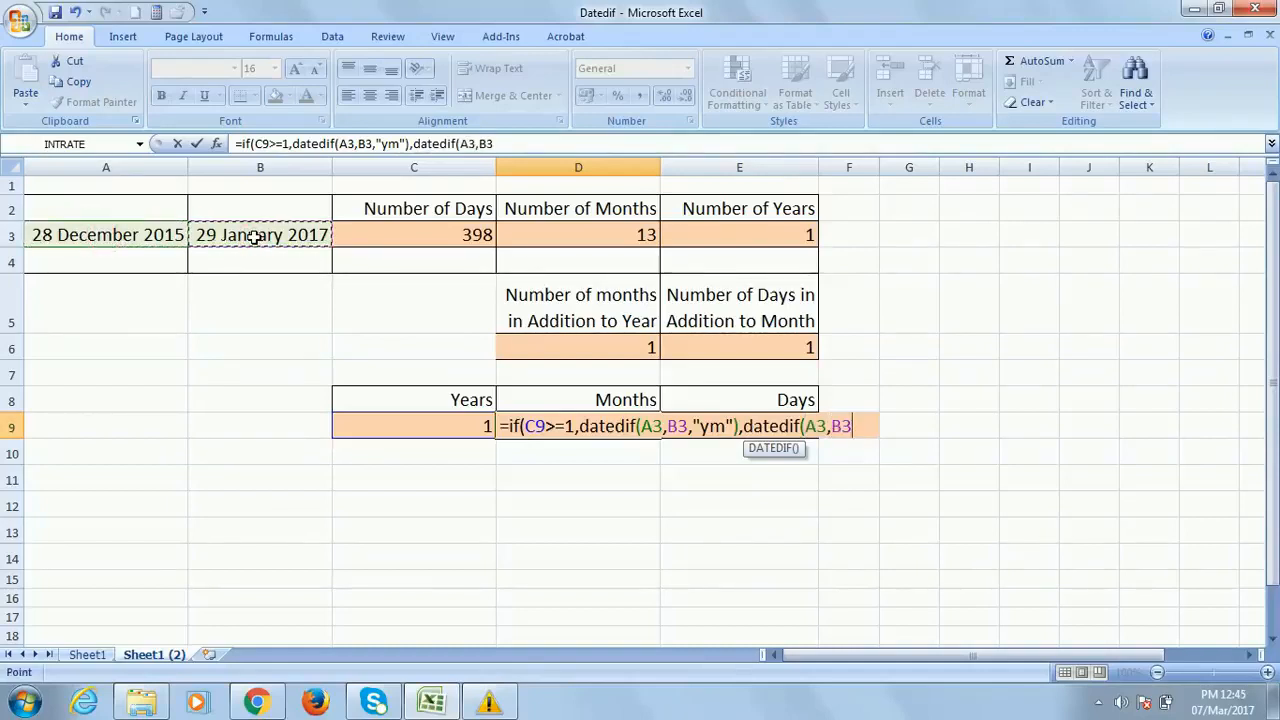
pyautogui.write(',')
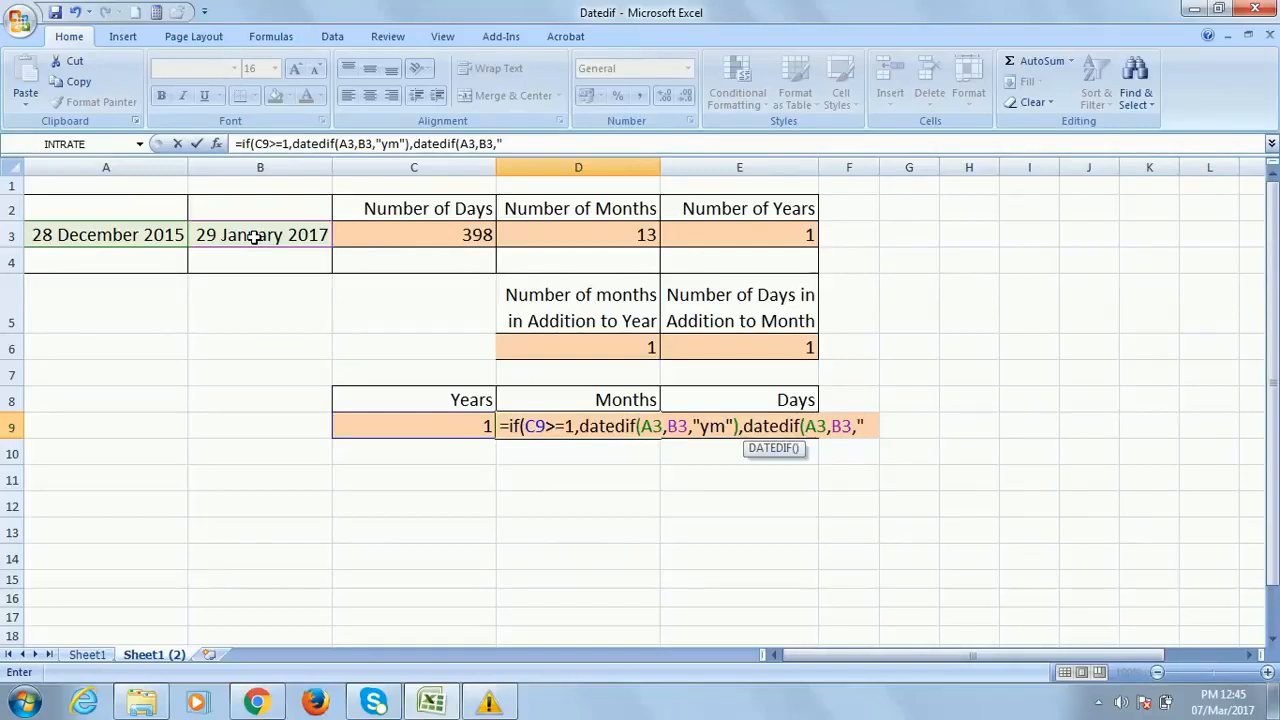
pyautogui.write('"m')
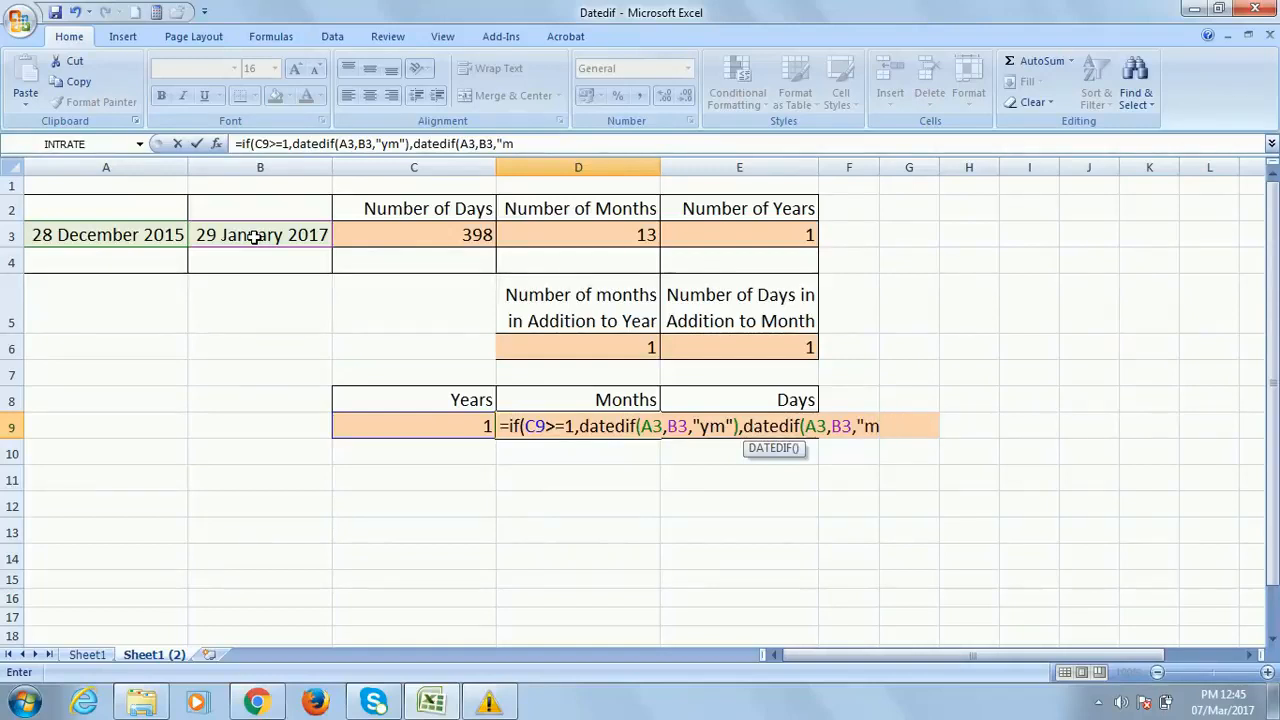
pyautogui.write('"')
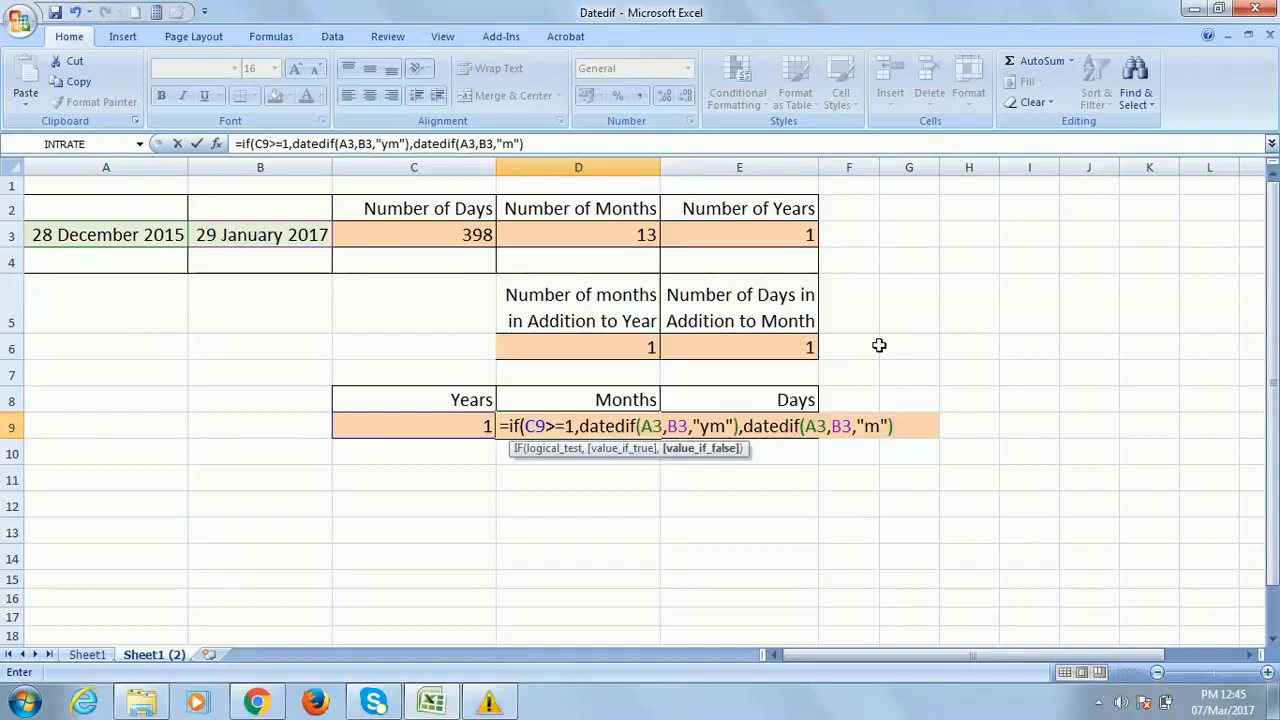
pyautogui.write(')')
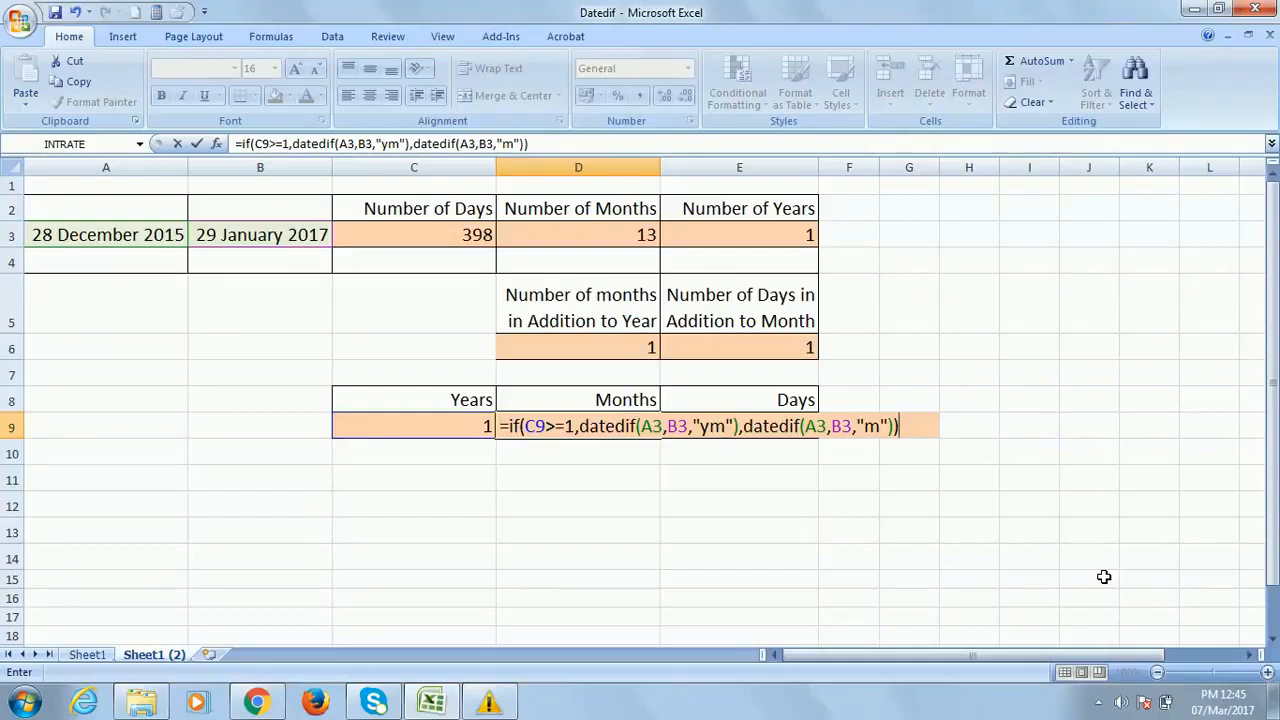
pyautogui.press('Return')
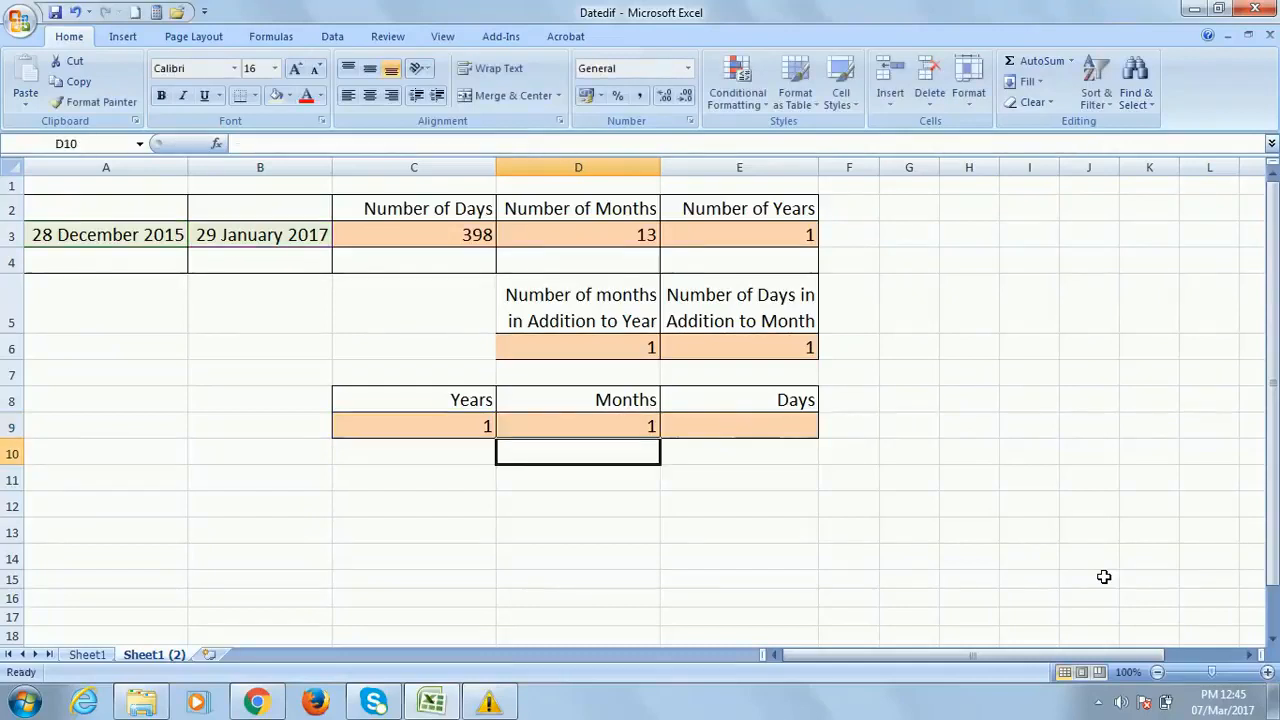
pyautogui.click(648, 427)
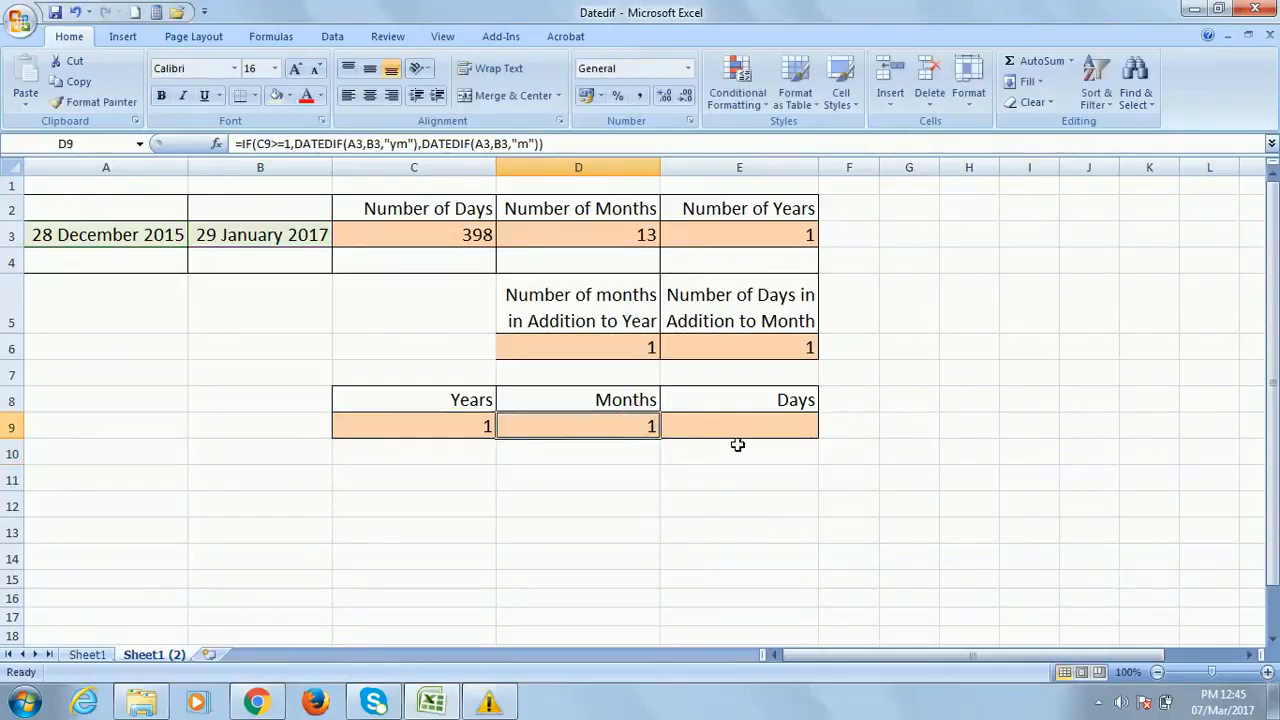
# Begin an IF formula in E9 with the logical test OR(C9>=1,D9>=1)
pyautogui.click(780, 419)
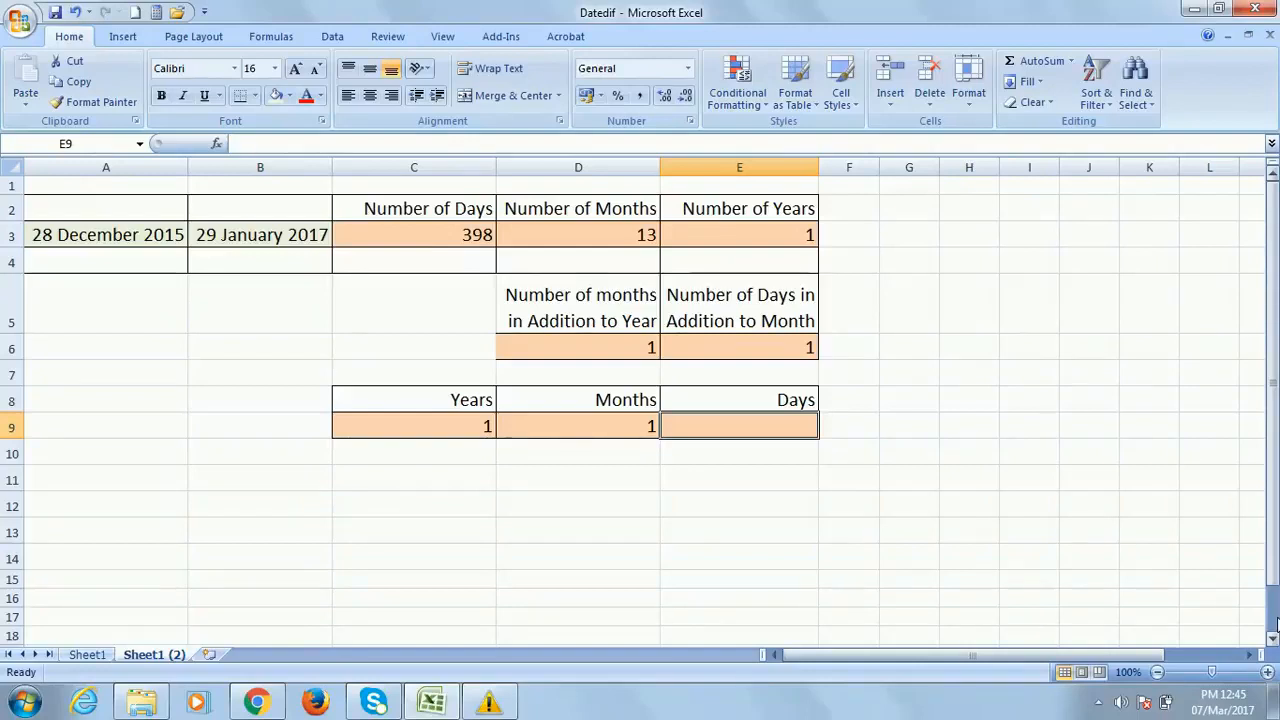
pyautogui.write('=')
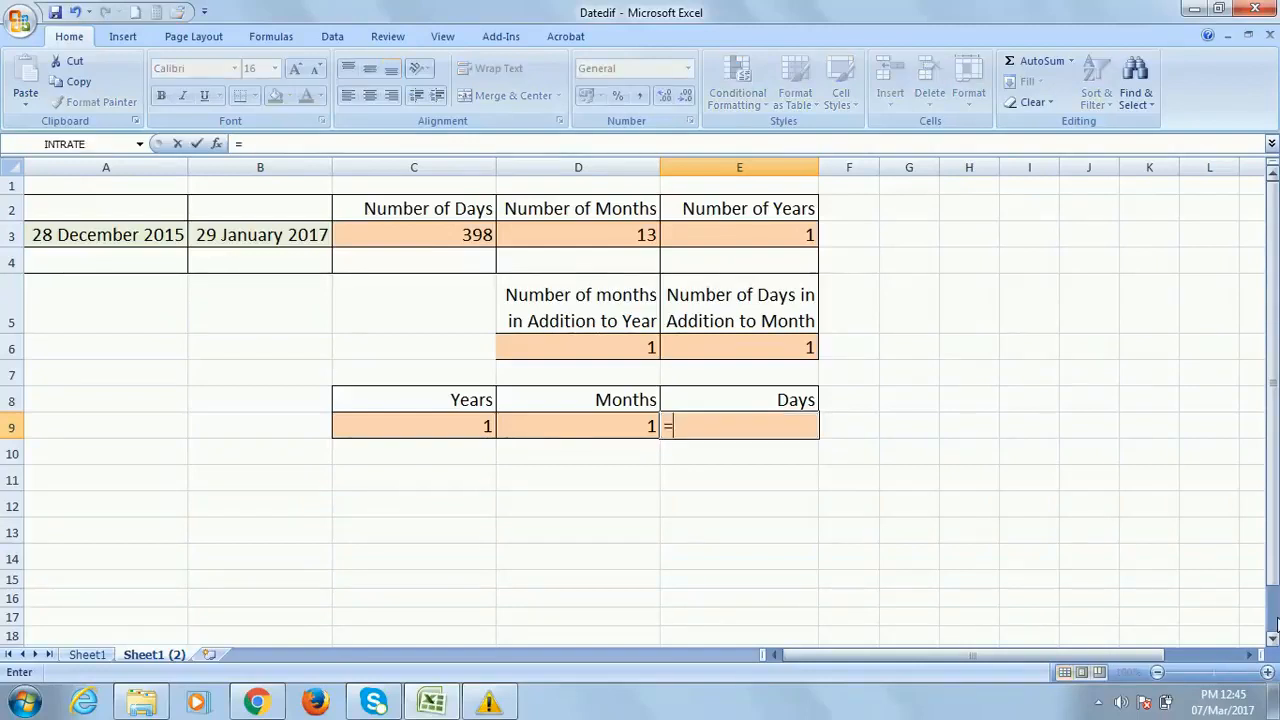
pyautogui.write('if(')
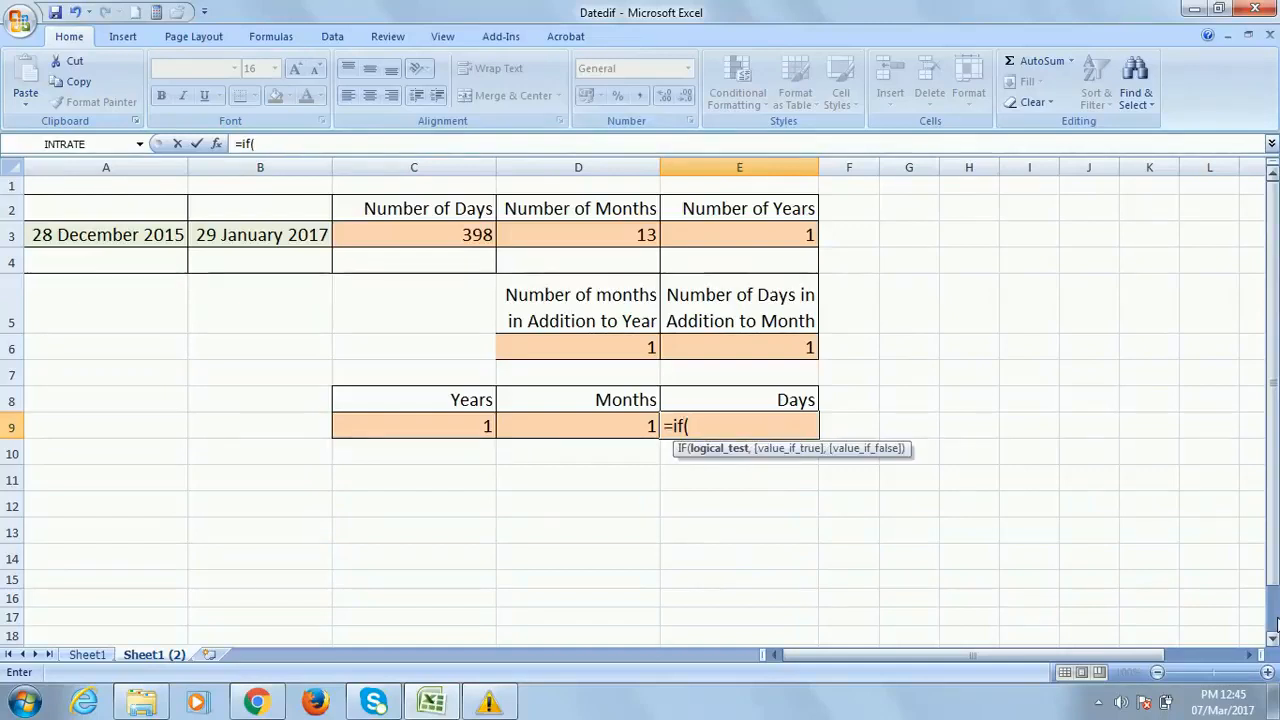
pyautogui.write('or(')
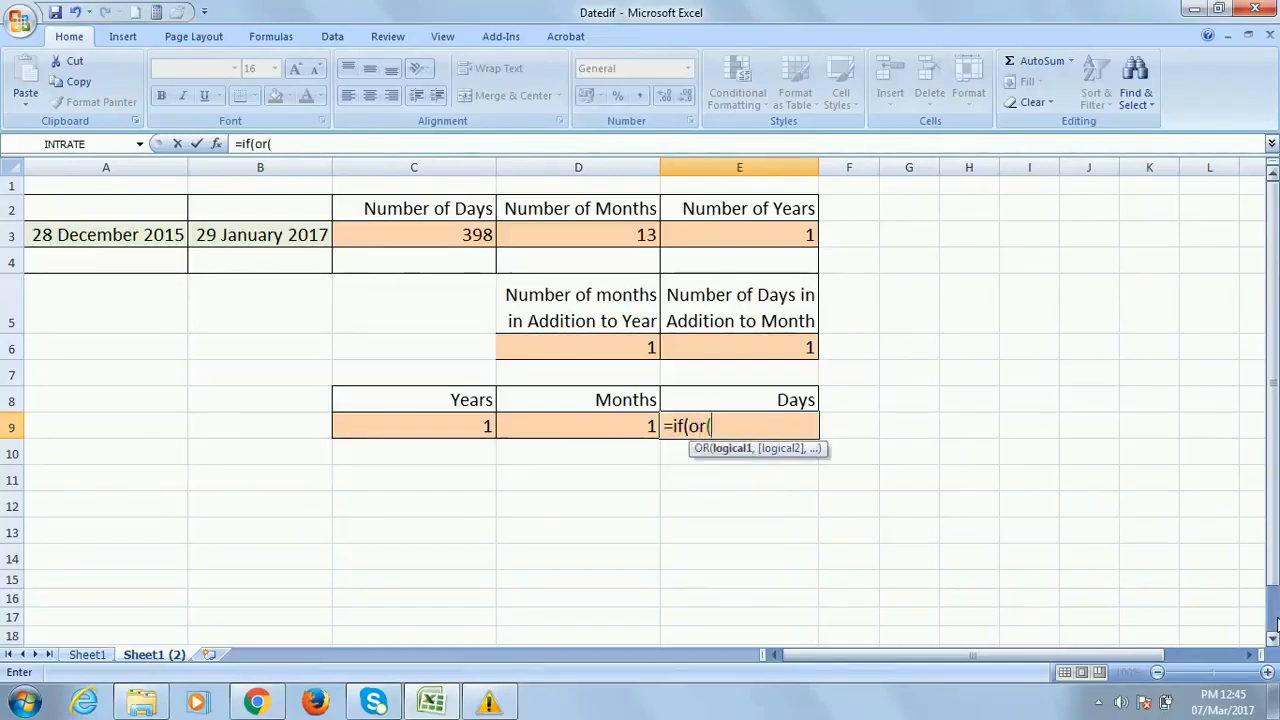
pyautogui.click(466, 420)
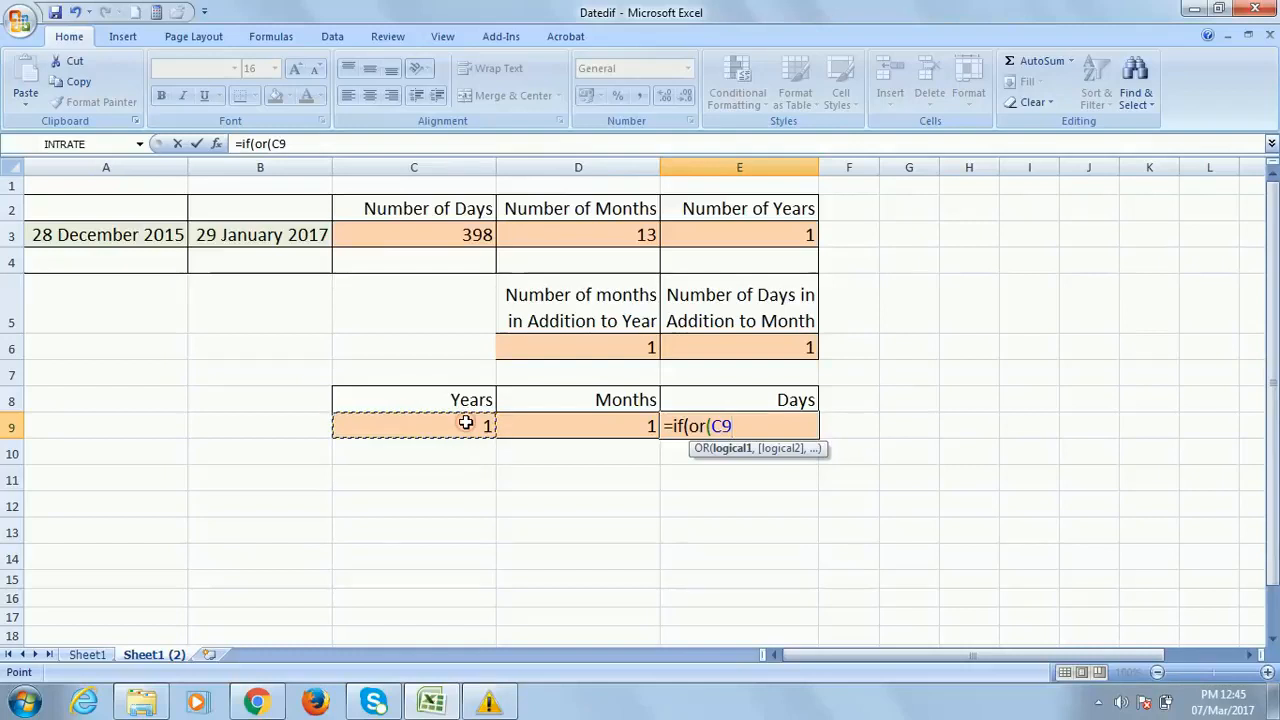
pyautogui.write('>')
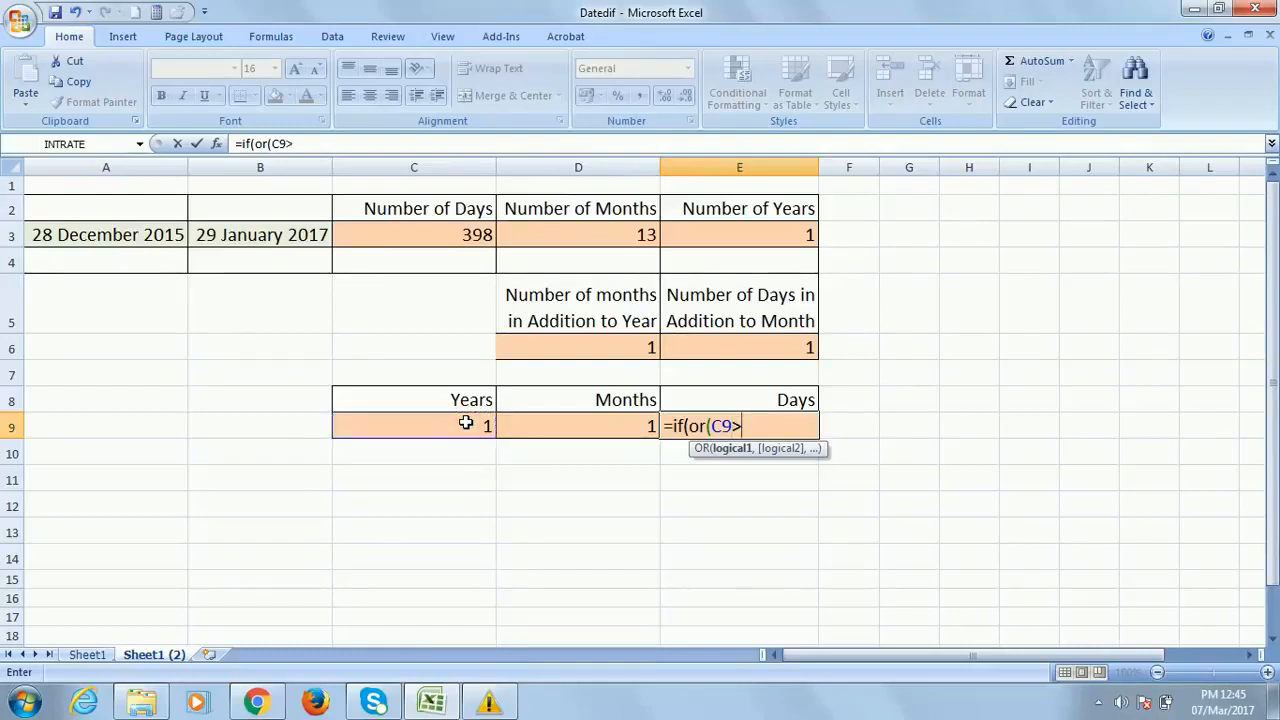
pyautogui.write('=1,')
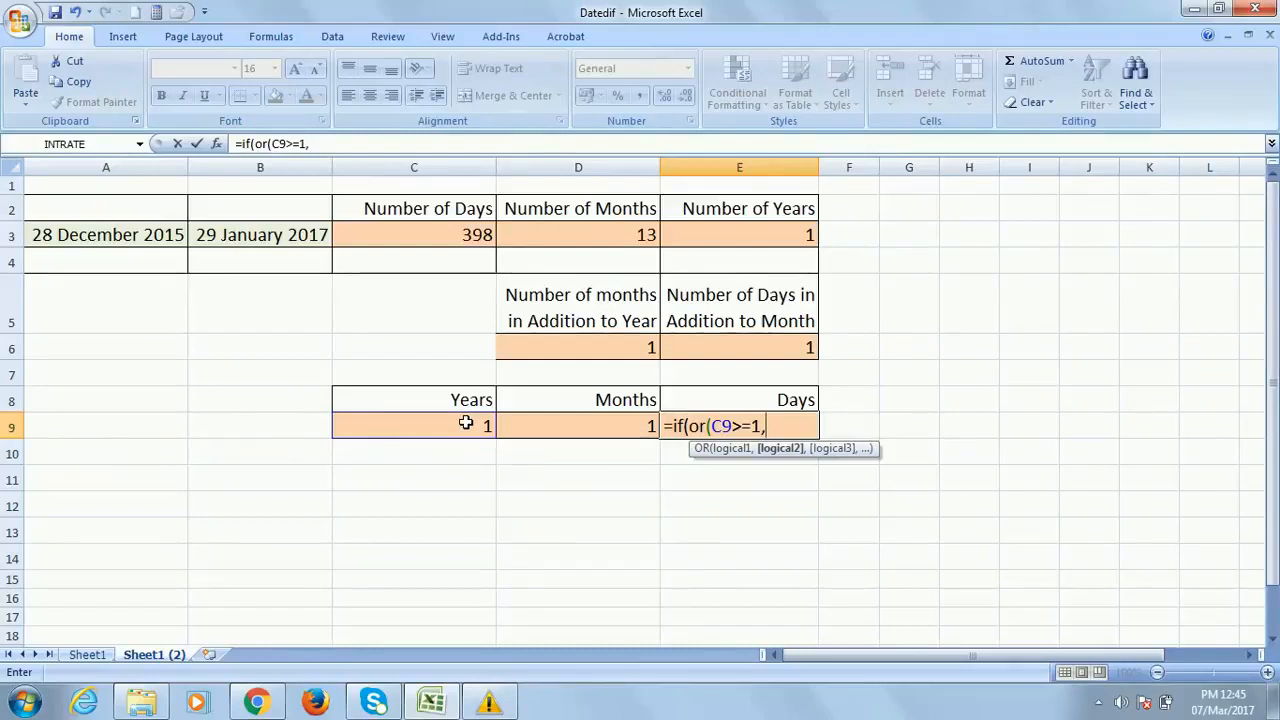
pyautogui.click(598, 428)
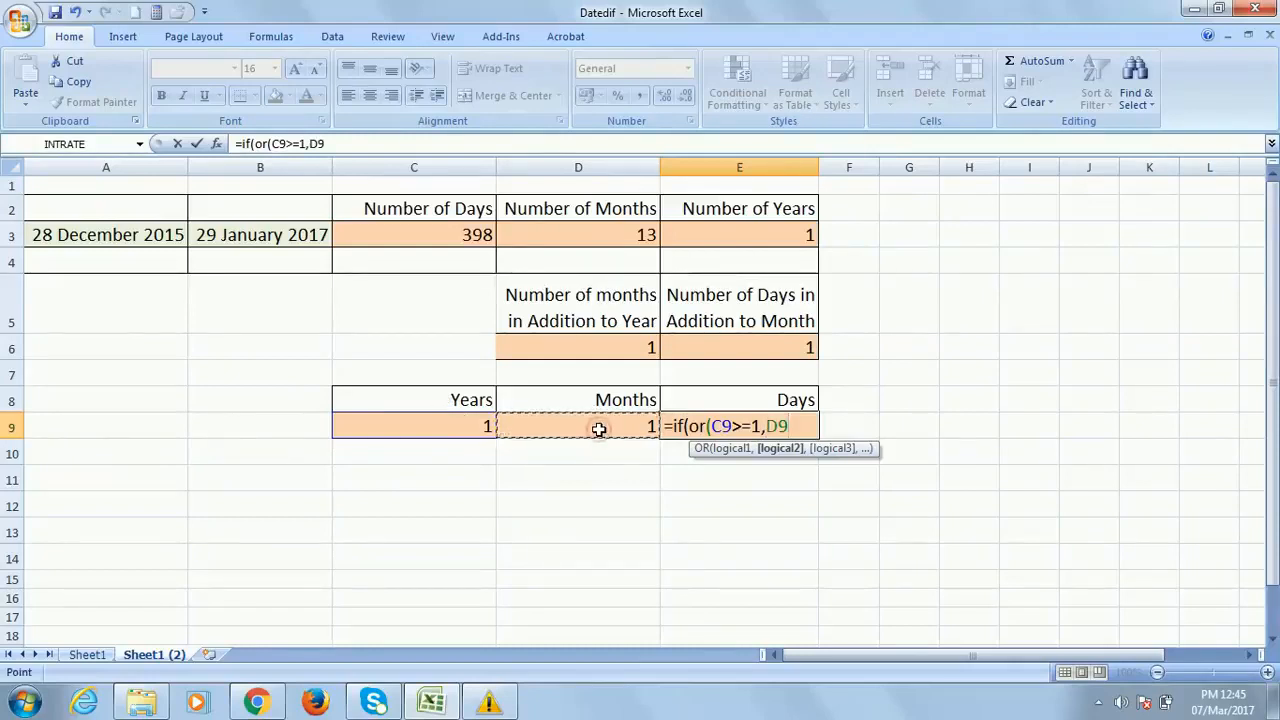
pyautogui.write('>=')
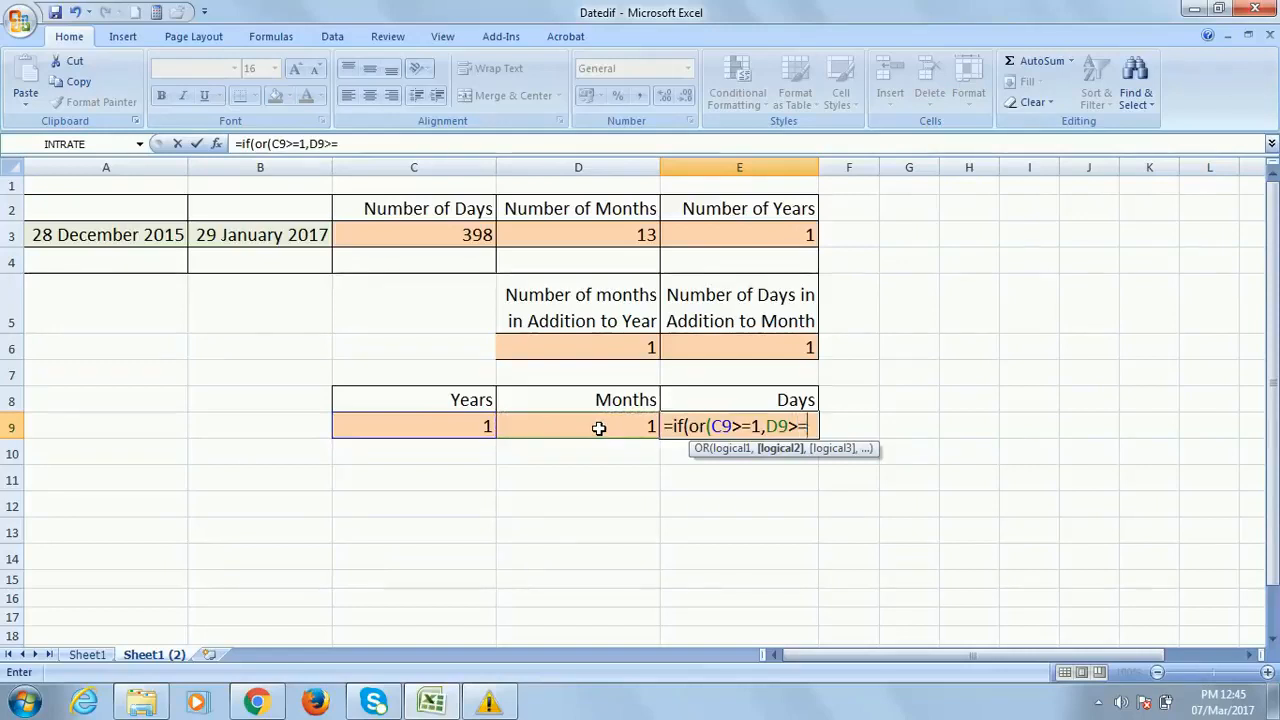
pyautogui.write('1')
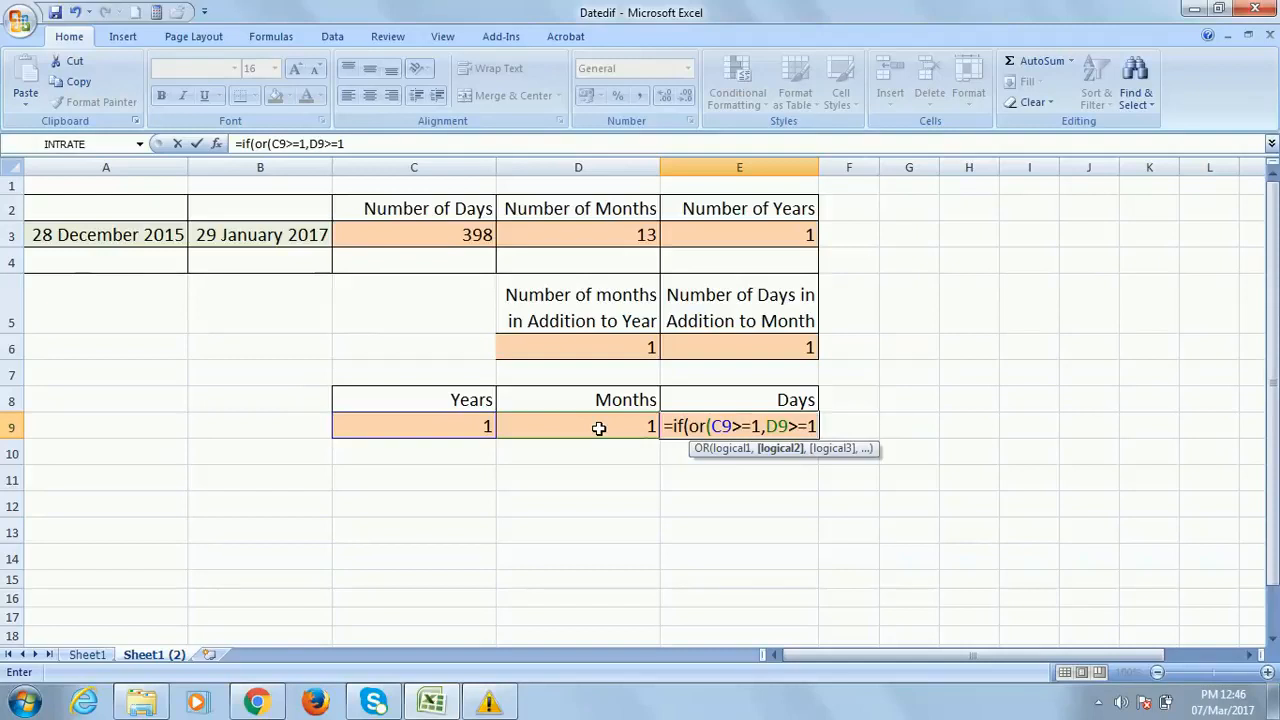
pyautogui.write(')')
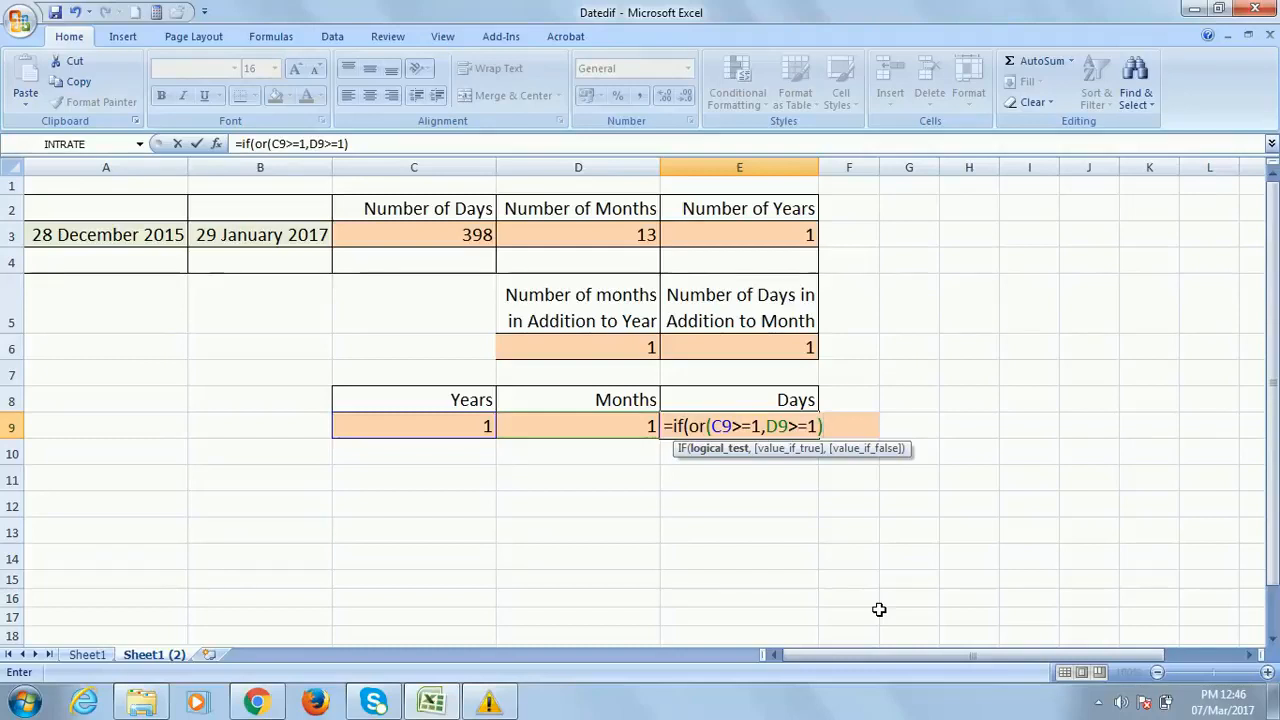
pyautogui.write(',')
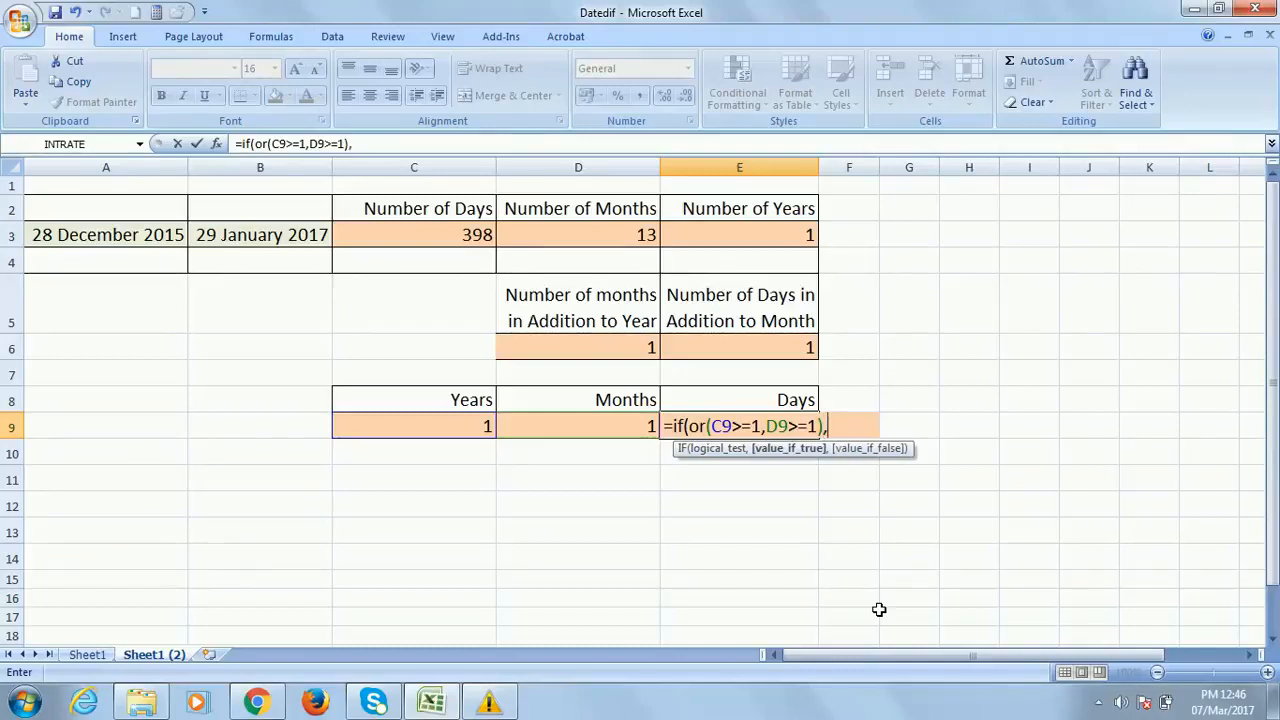
# Add DATEDIF(A3,B3,"md") as the value if true in the E9 formula
pyautogui.write('datedif')
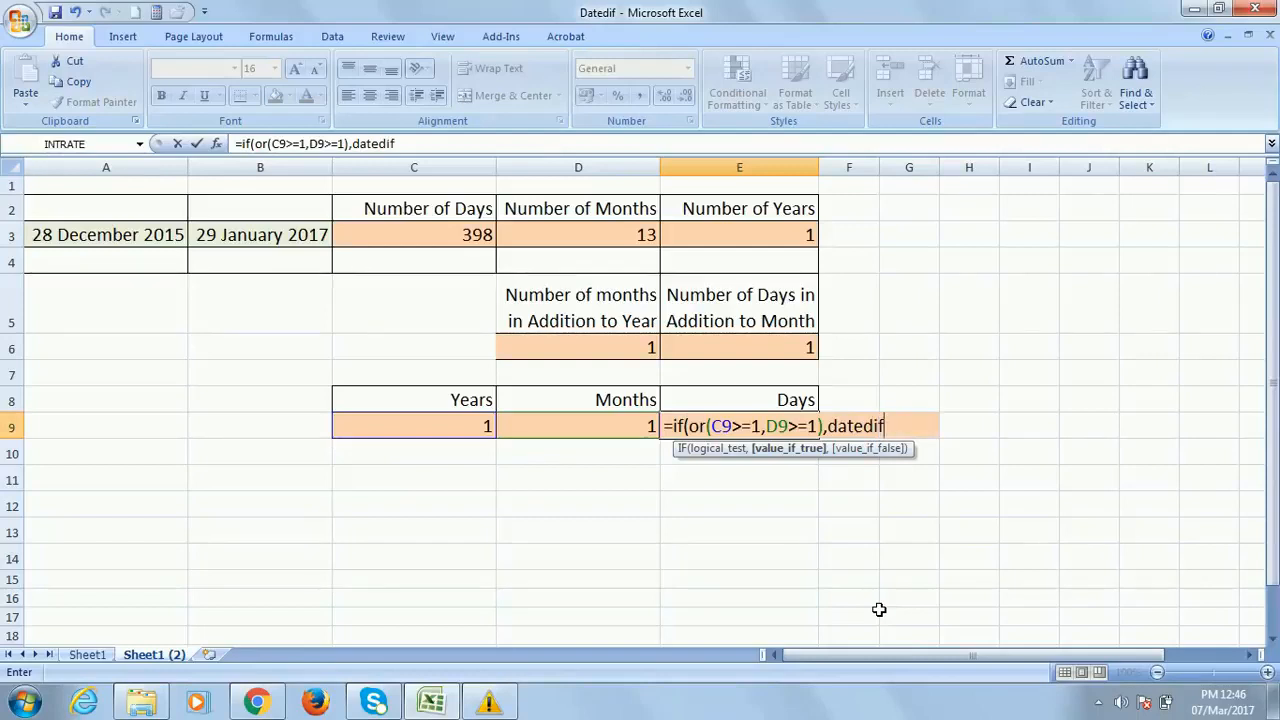
pyautogui.write('(')
pyautogui.click(103, 233)
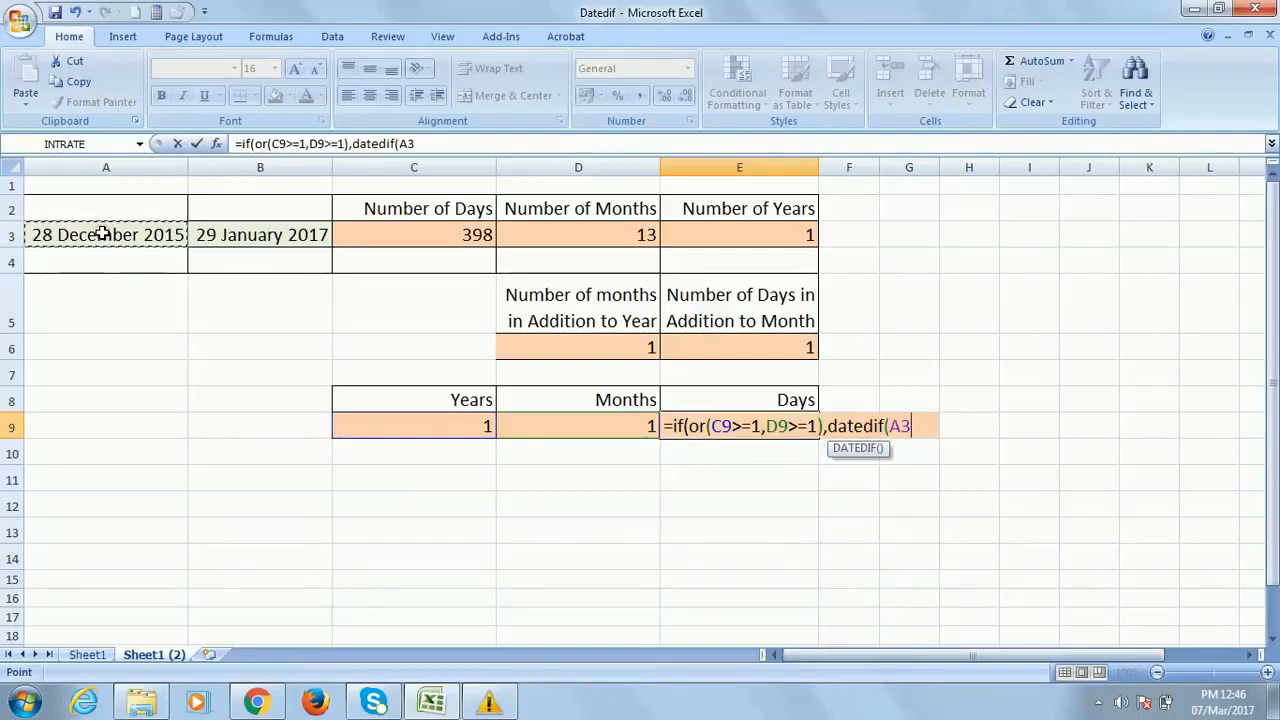
pyautogui.write(',')
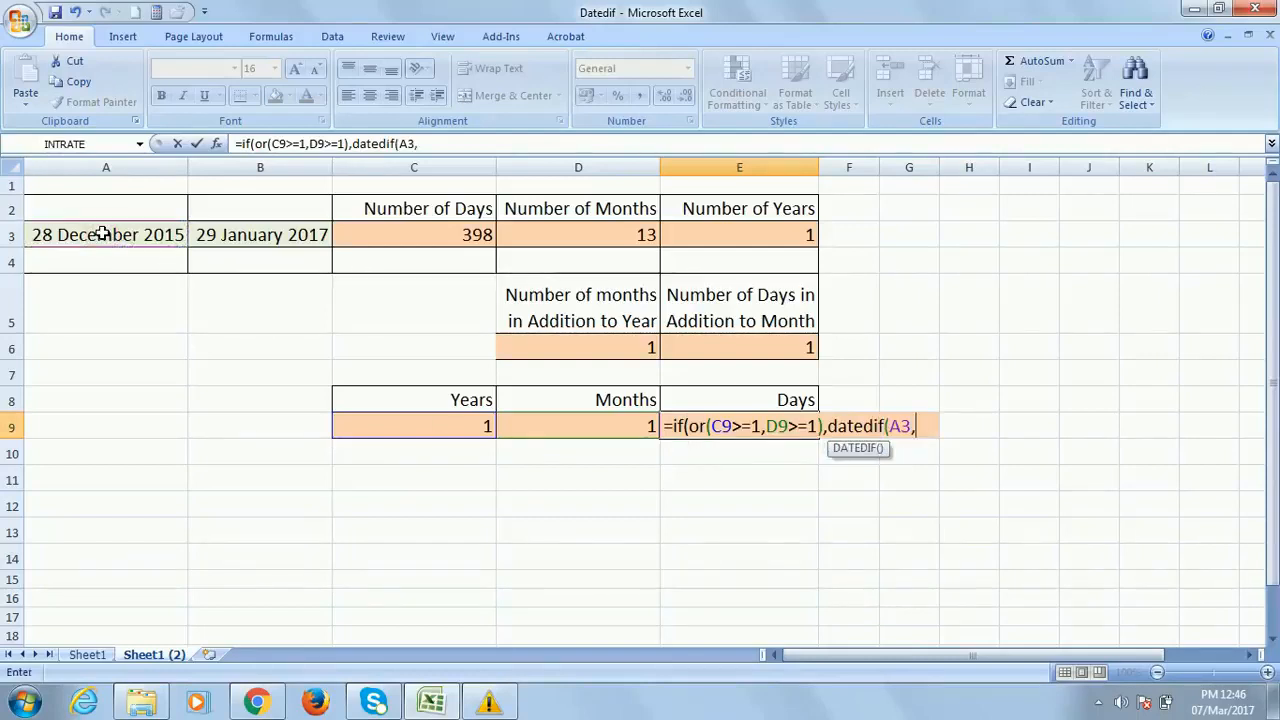
pyautogui.click(258, 234)
pyautogui.write(',')
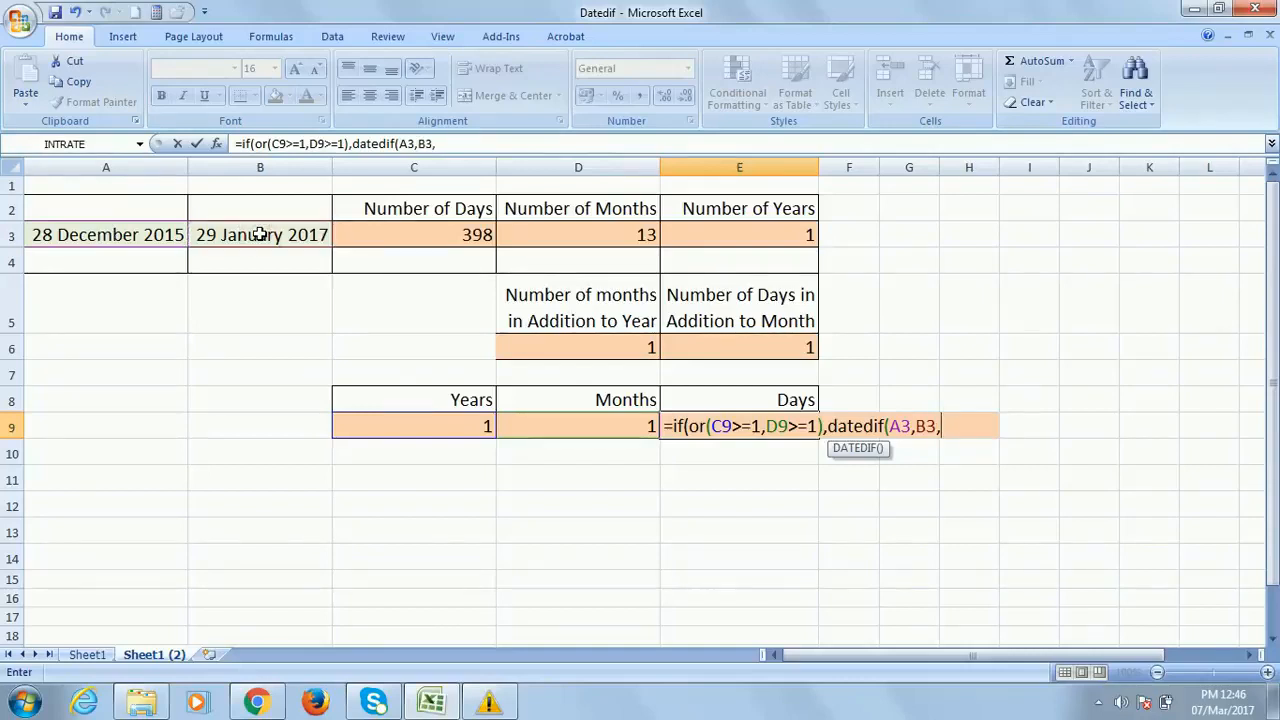
pyautogui.write('"md')
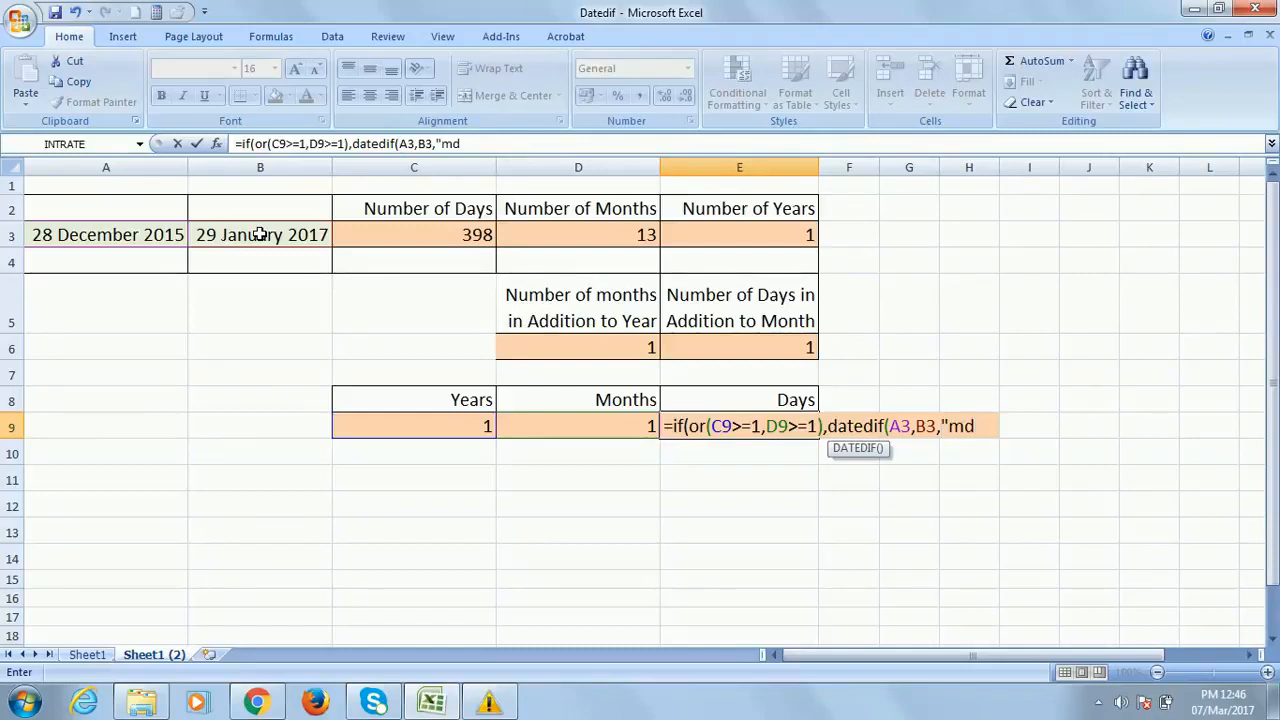
pyautogui.write('")')
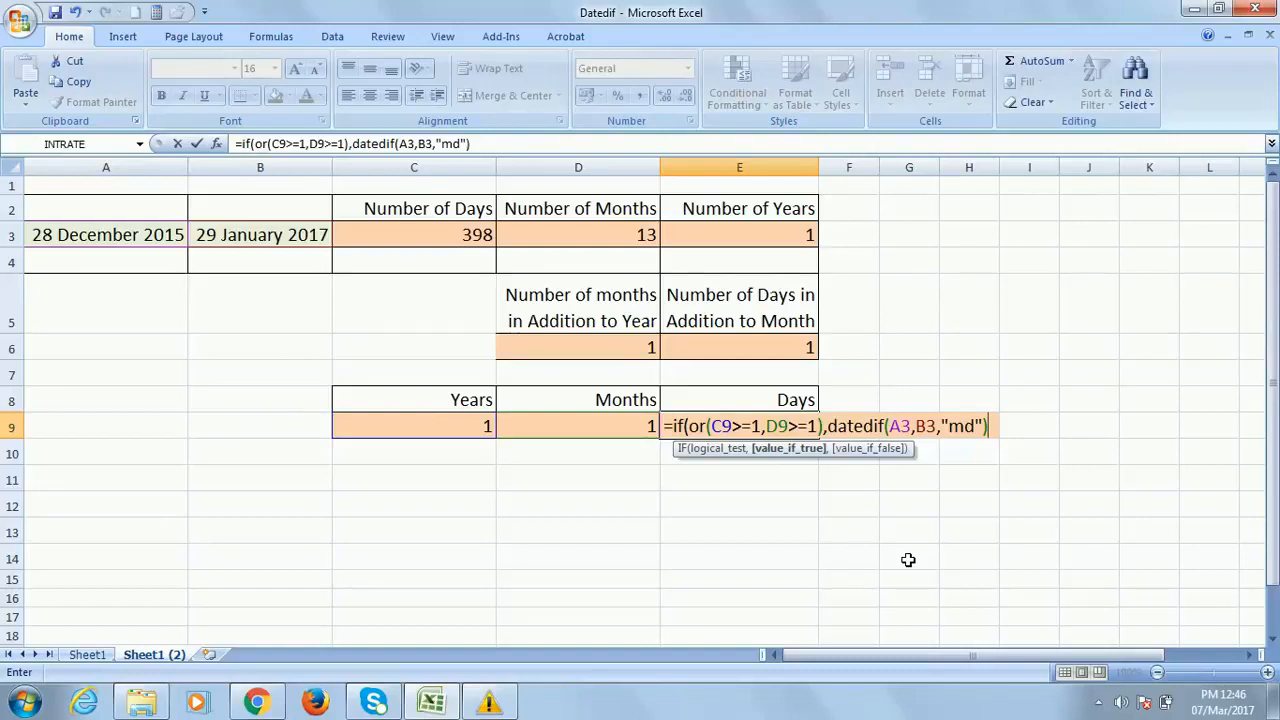
pyautogui.write(',')
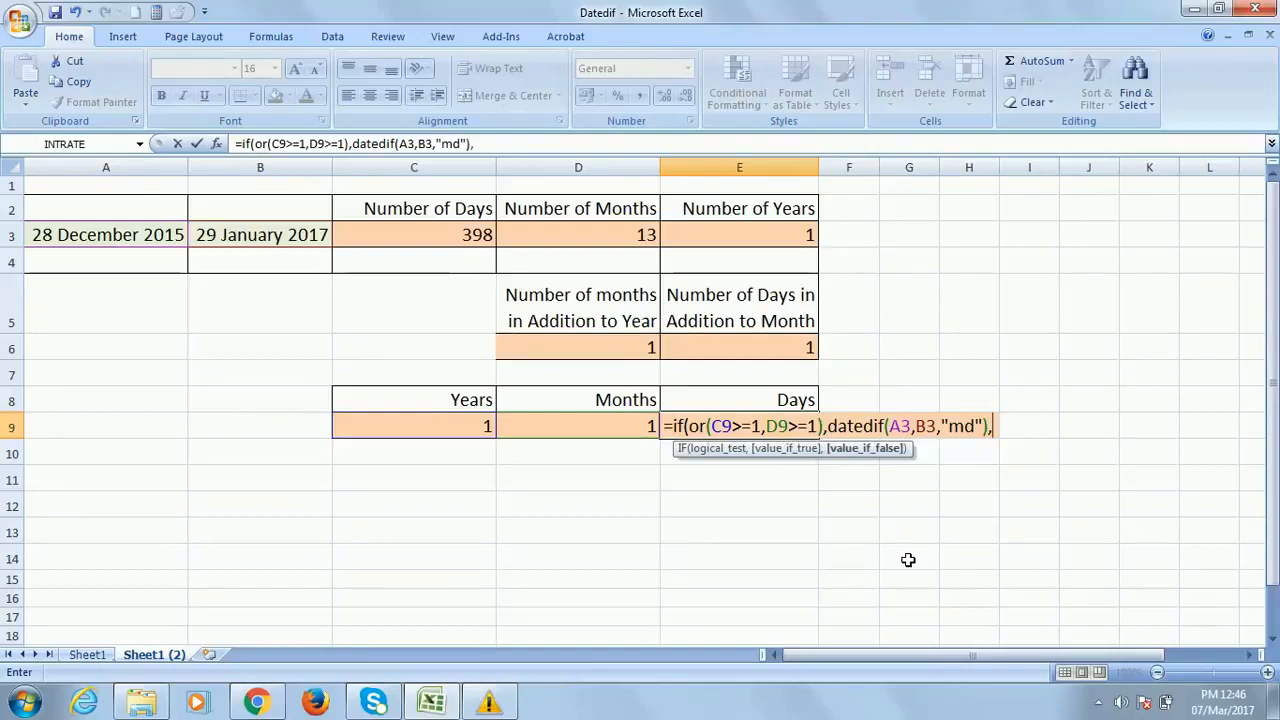
# Complete the IF formula in E9 with DATEDIF(A3,B3,"d") as the value if false
pyautogui.write('dated')
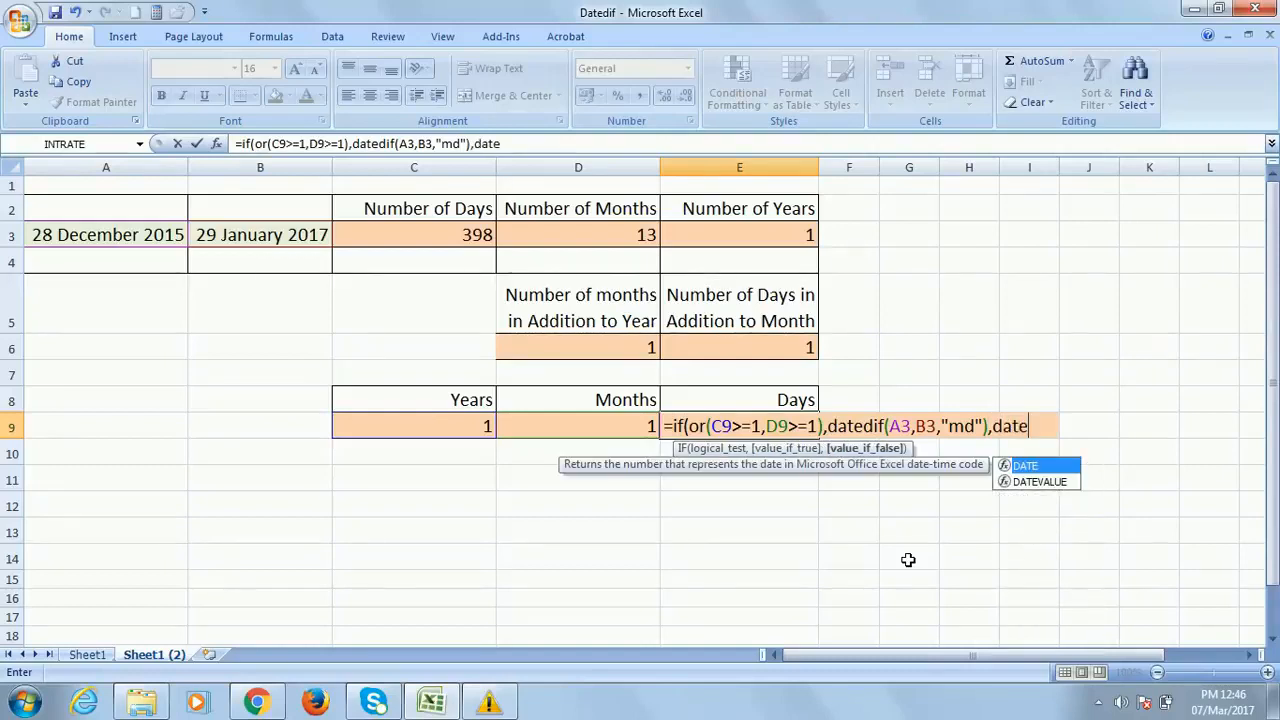
pyautogui.write('if')
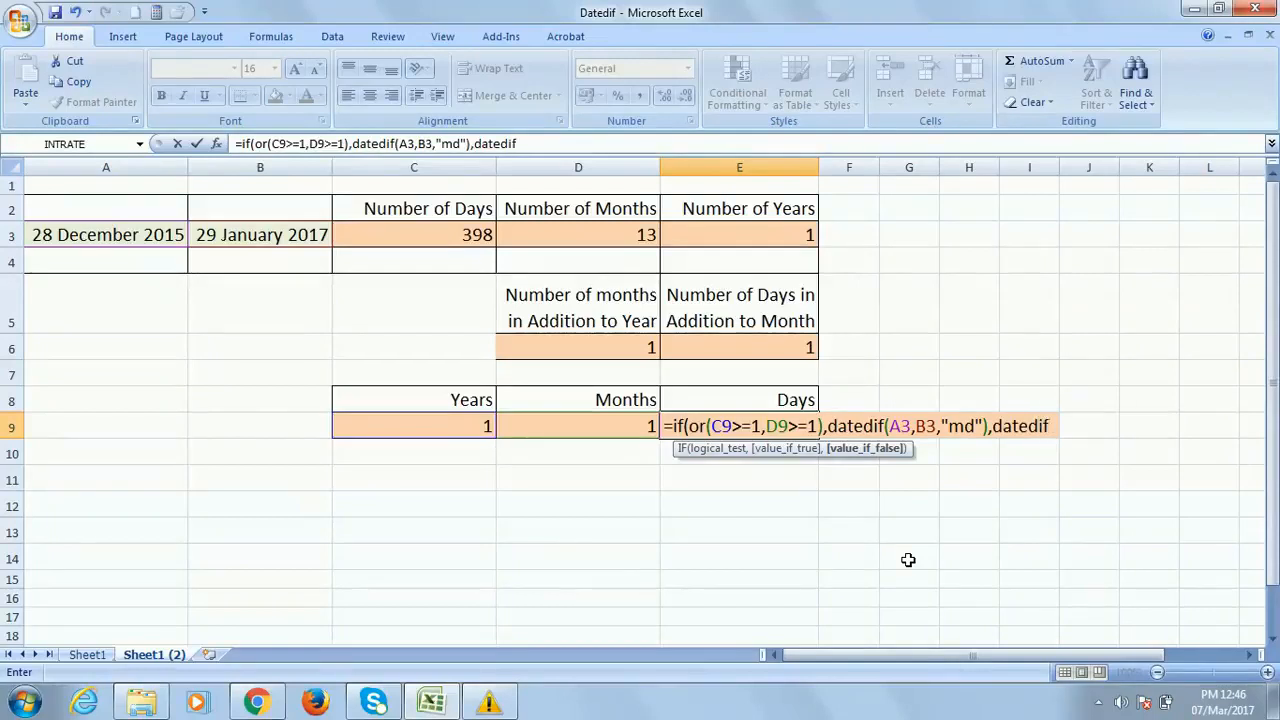
pyautogui.write('(')
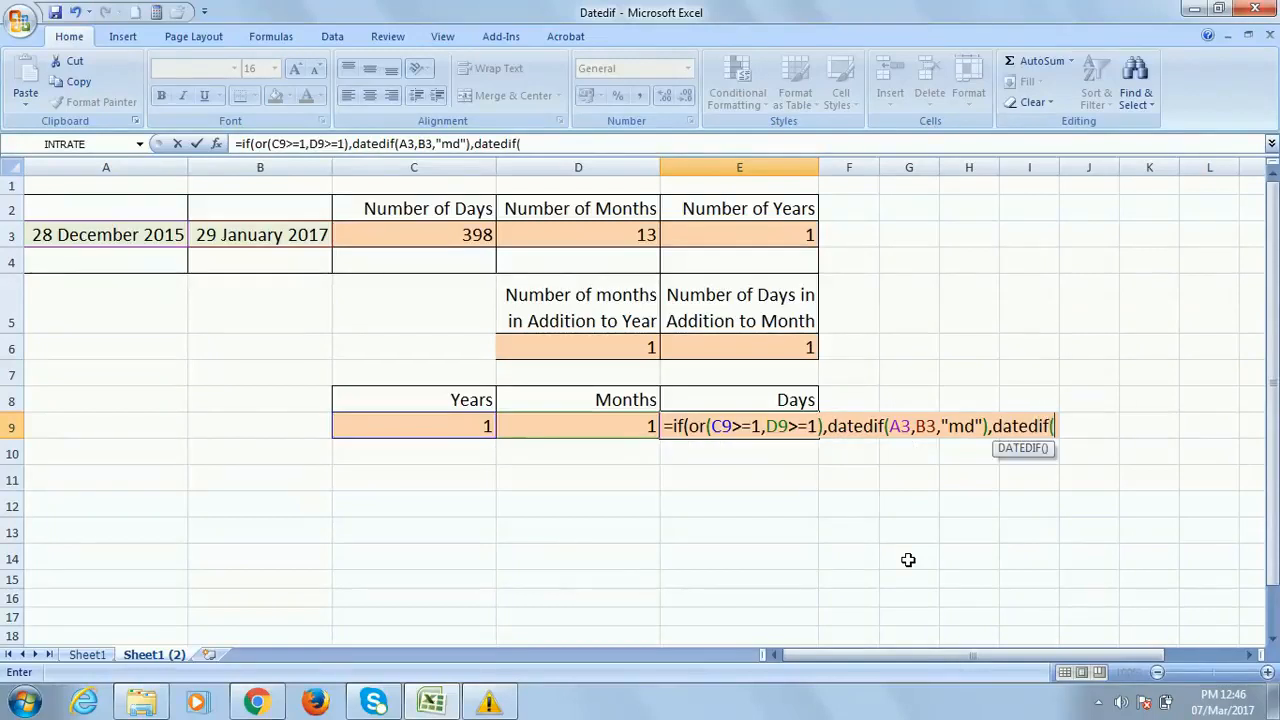
pyautogui.click(130, 234)
pyautogui.write(',')
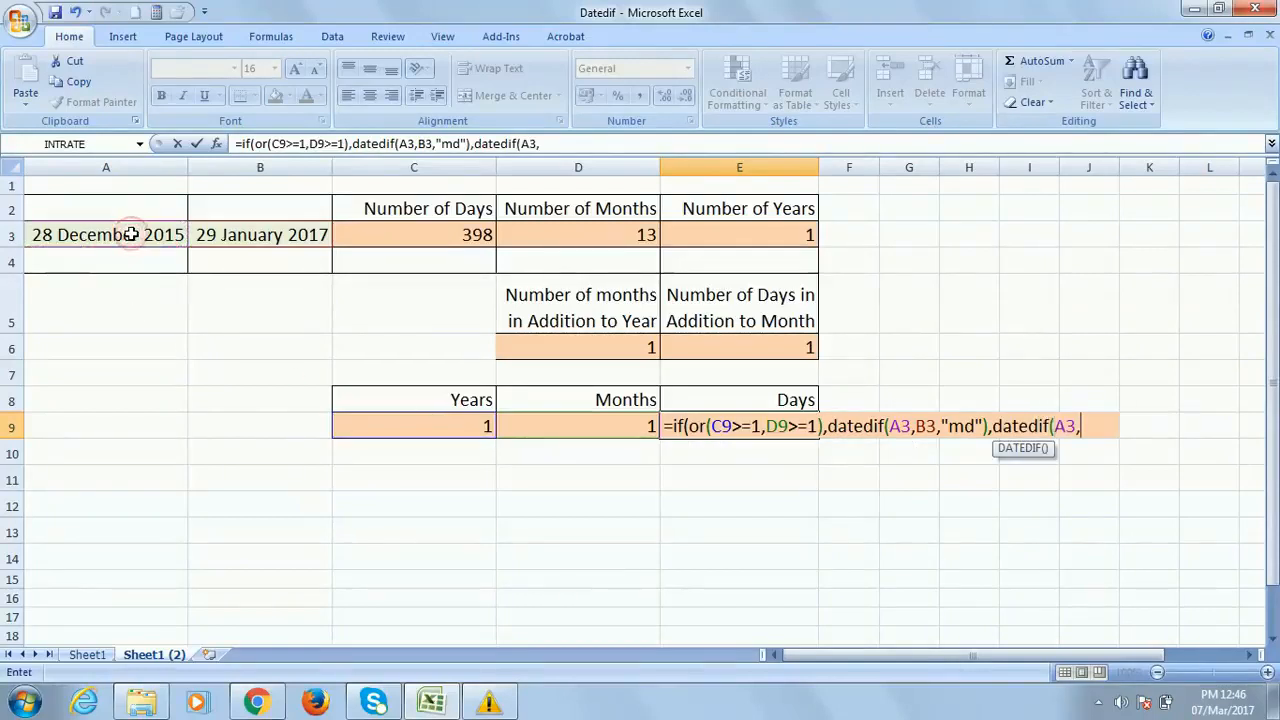
pyautogui.click(243, 238)
pyautogui.write(',')
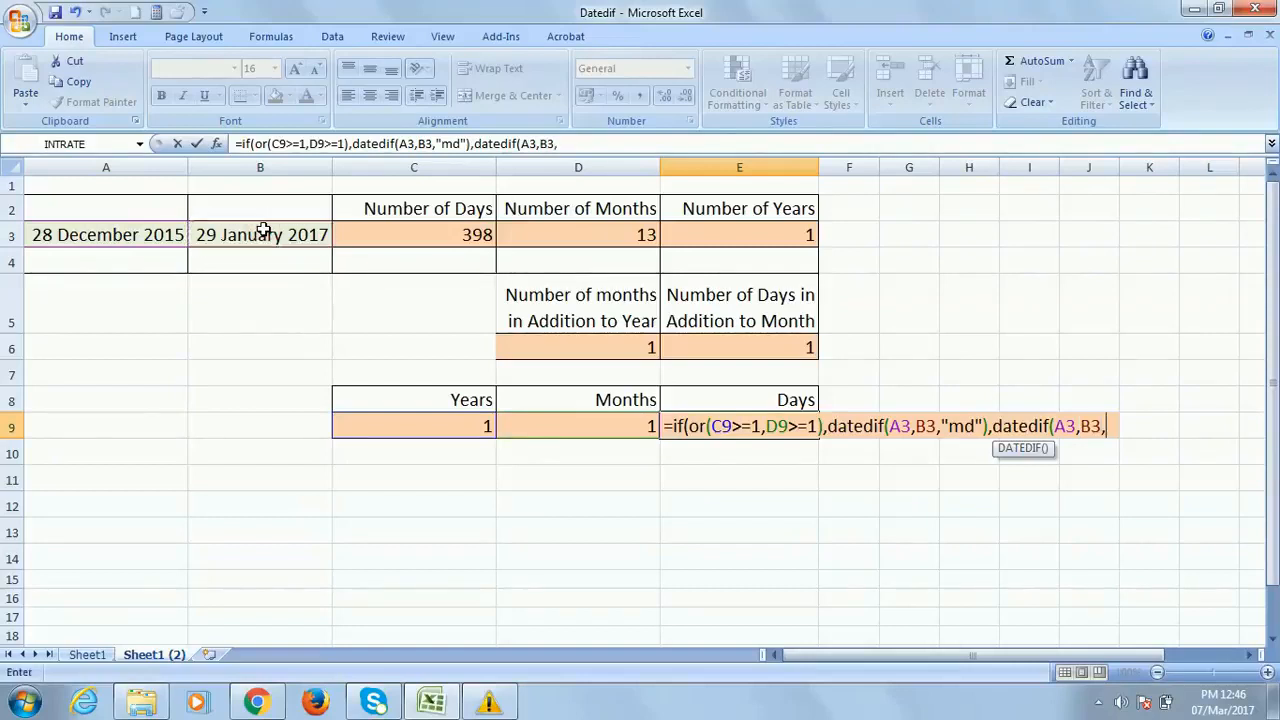
pyautogui.write('"d"')
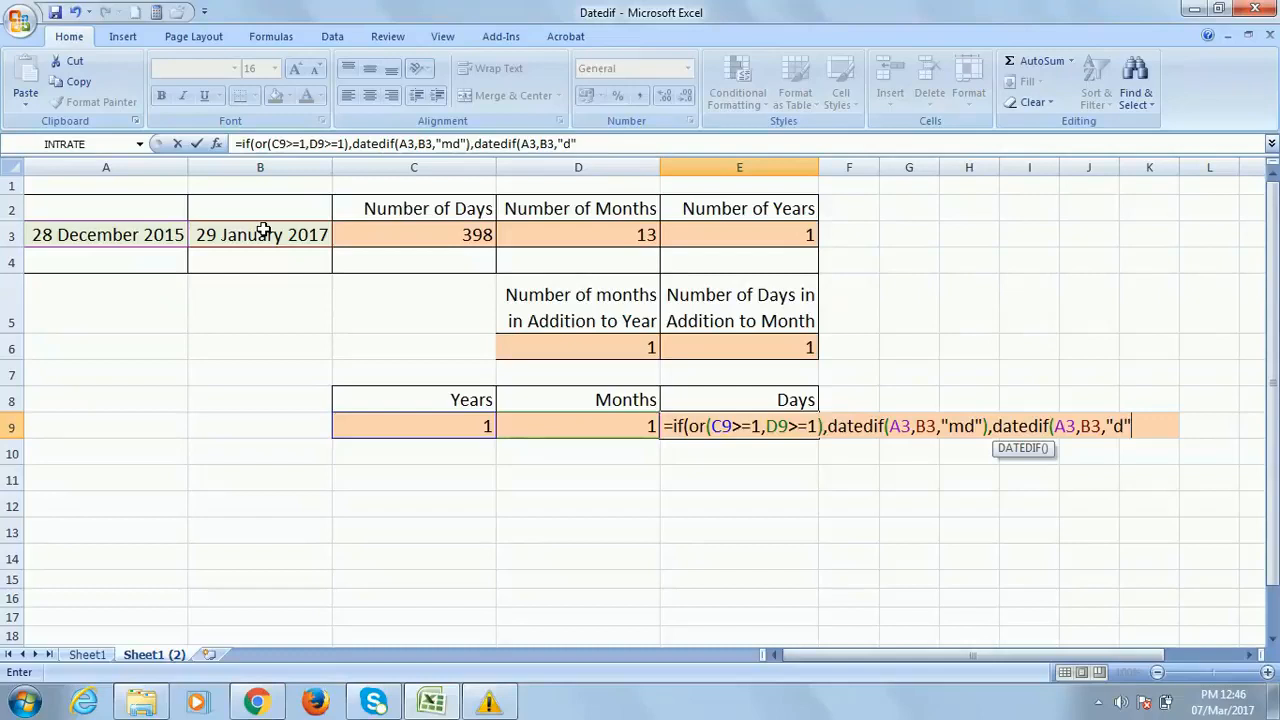
pyautogui.write(')')
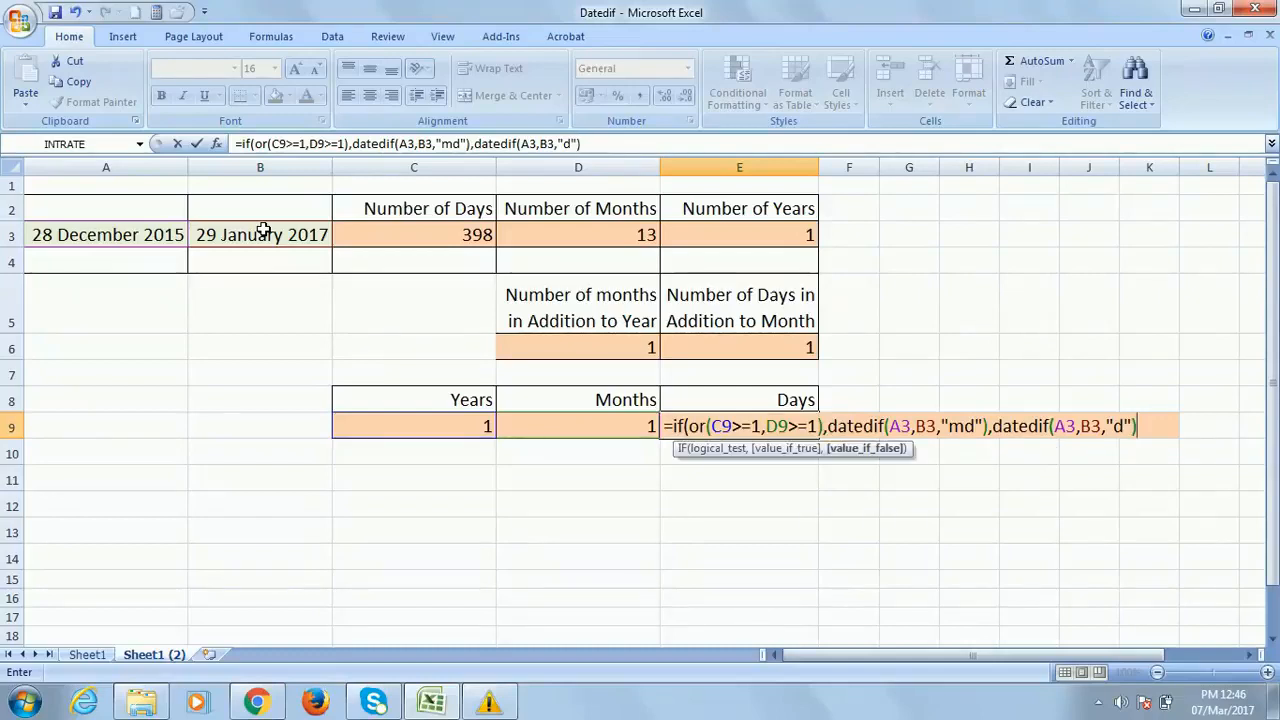
pyautogui.write(')')
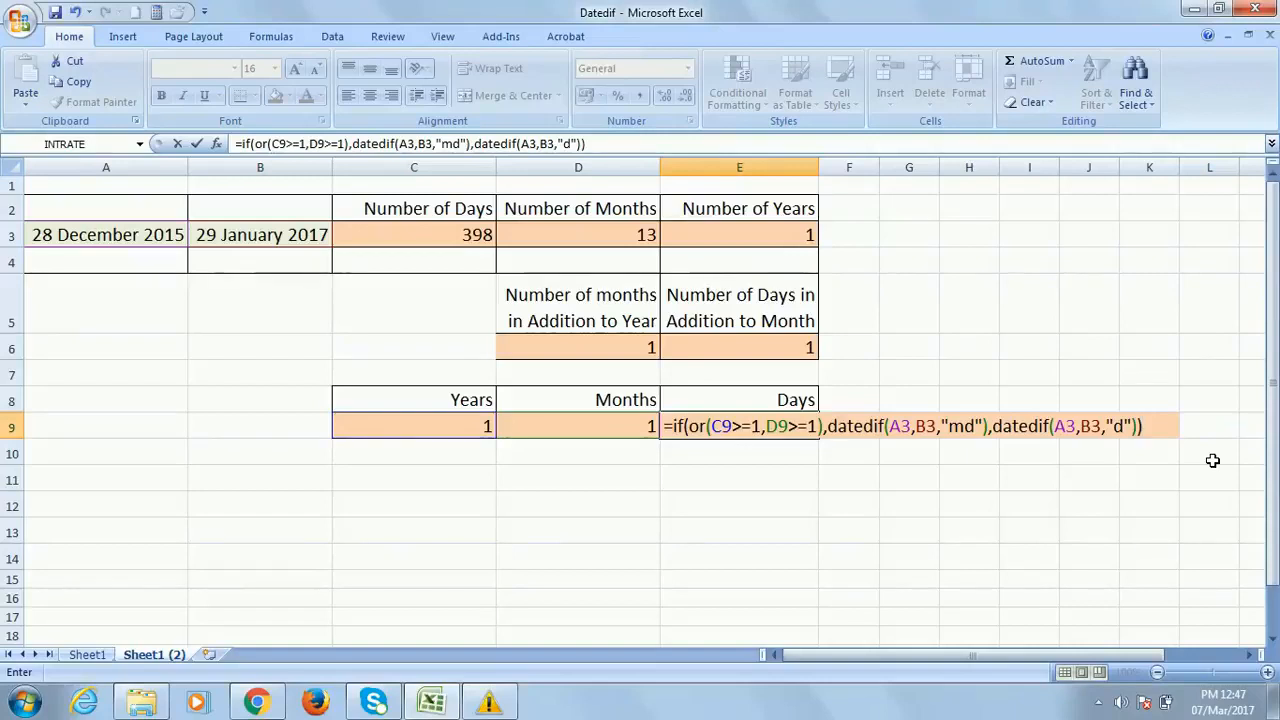
pyautogui.press('Return')
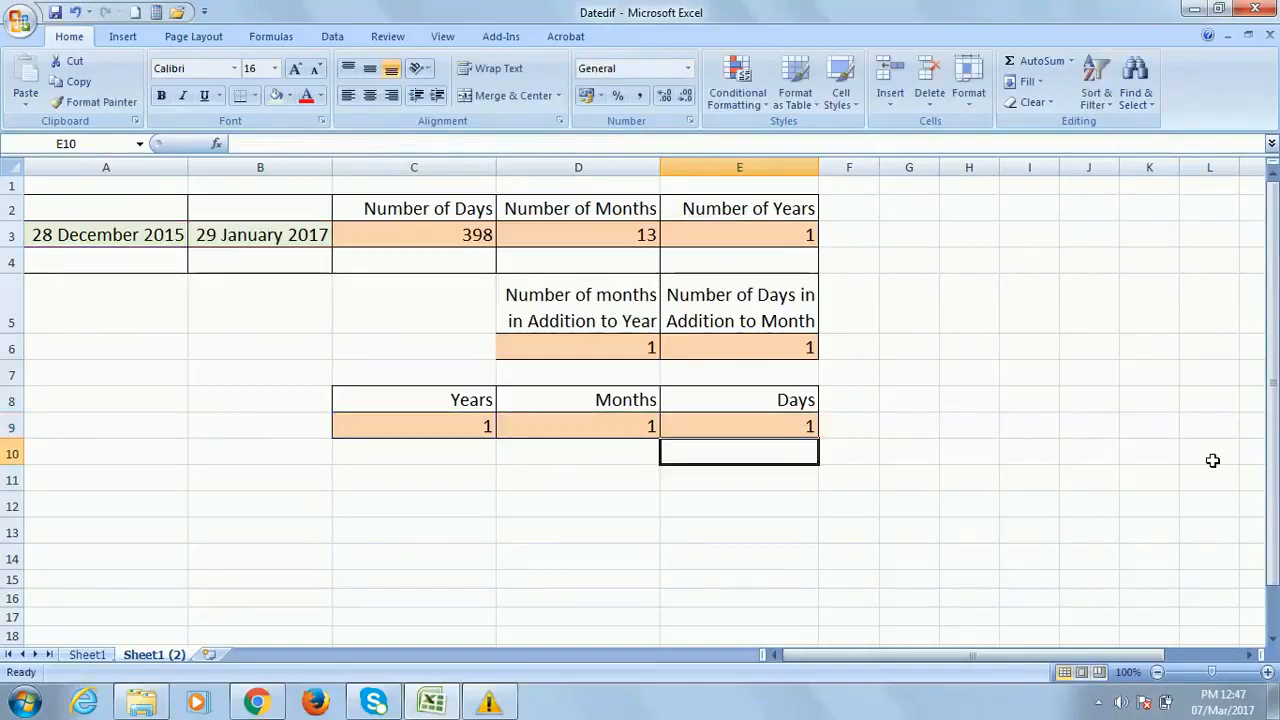
# Change the end date in B3 to 29/01/2016 and check the breakdown formulas in D9 and E9
pyautogui.moveTo(466, 415); pyautogui.dragTo(746, 432)
pyautogui.click(1005, 405)
pyautogui.click(486, 420)
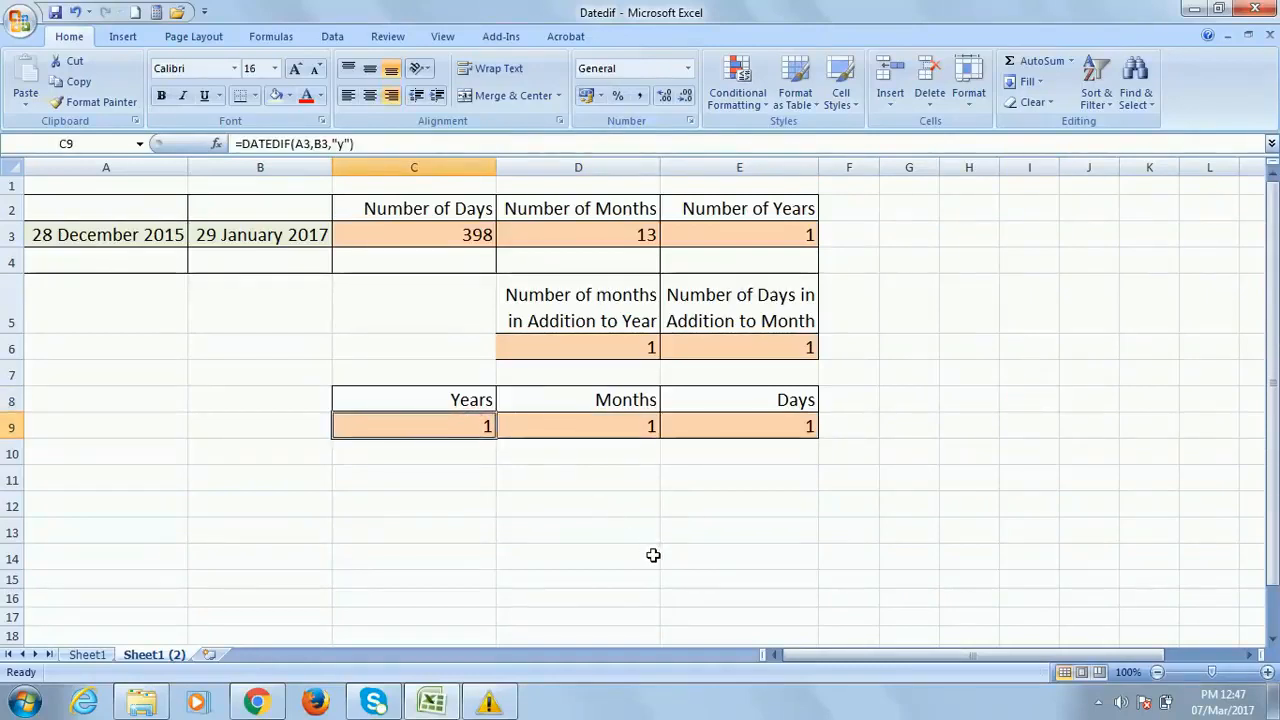
pyautogui.click(253, 231)
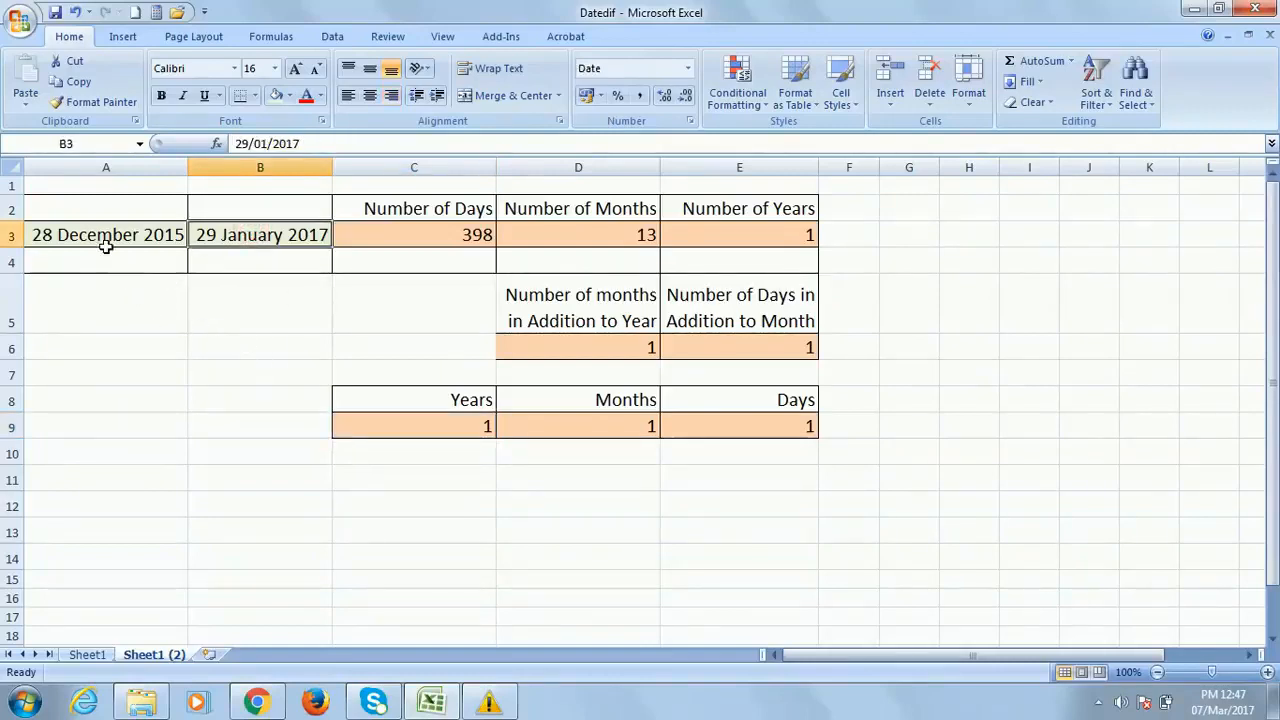
pyautogui.click(360, 144)
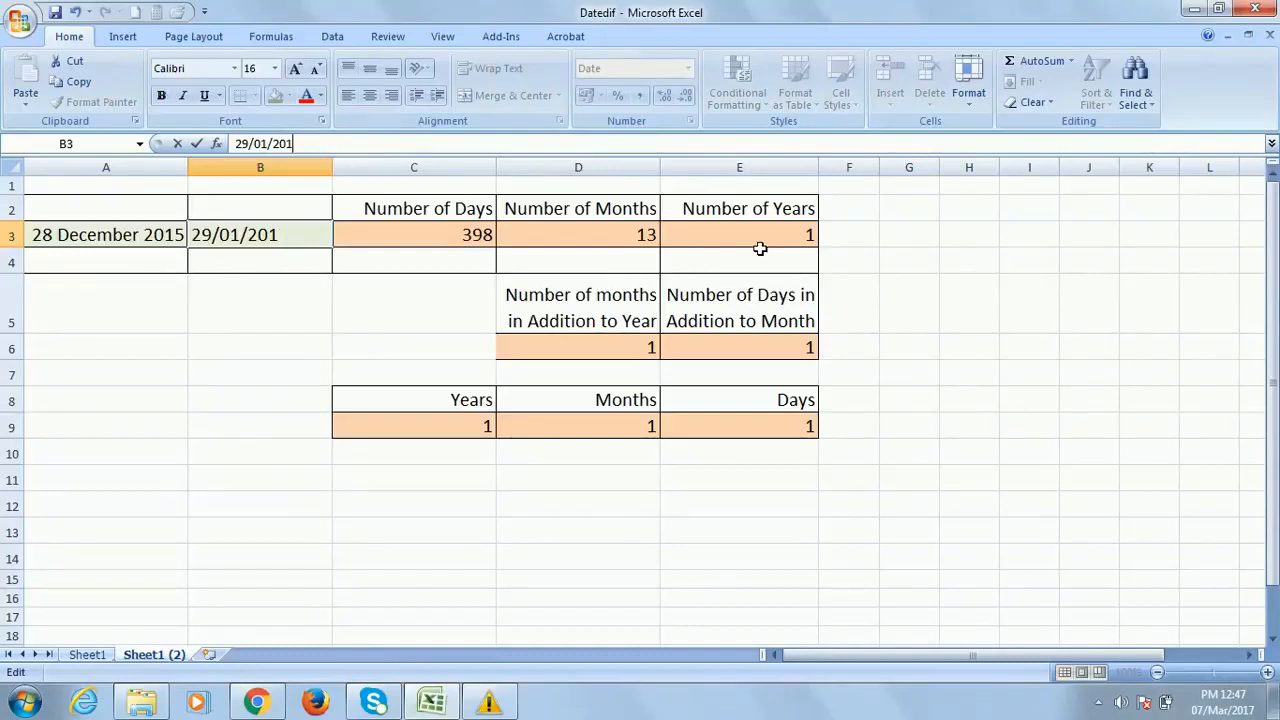
pyautogui.write('6')
pyautogui.press('Return')
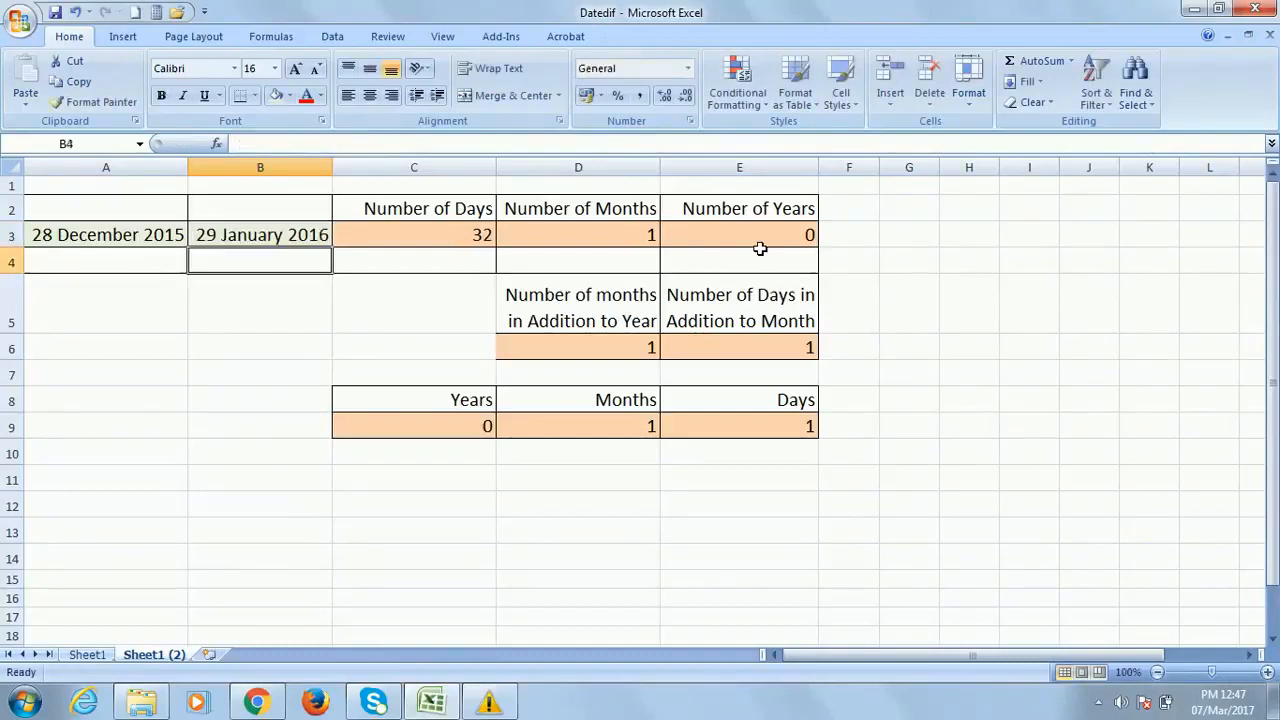
pyautogui.click(634, 420)
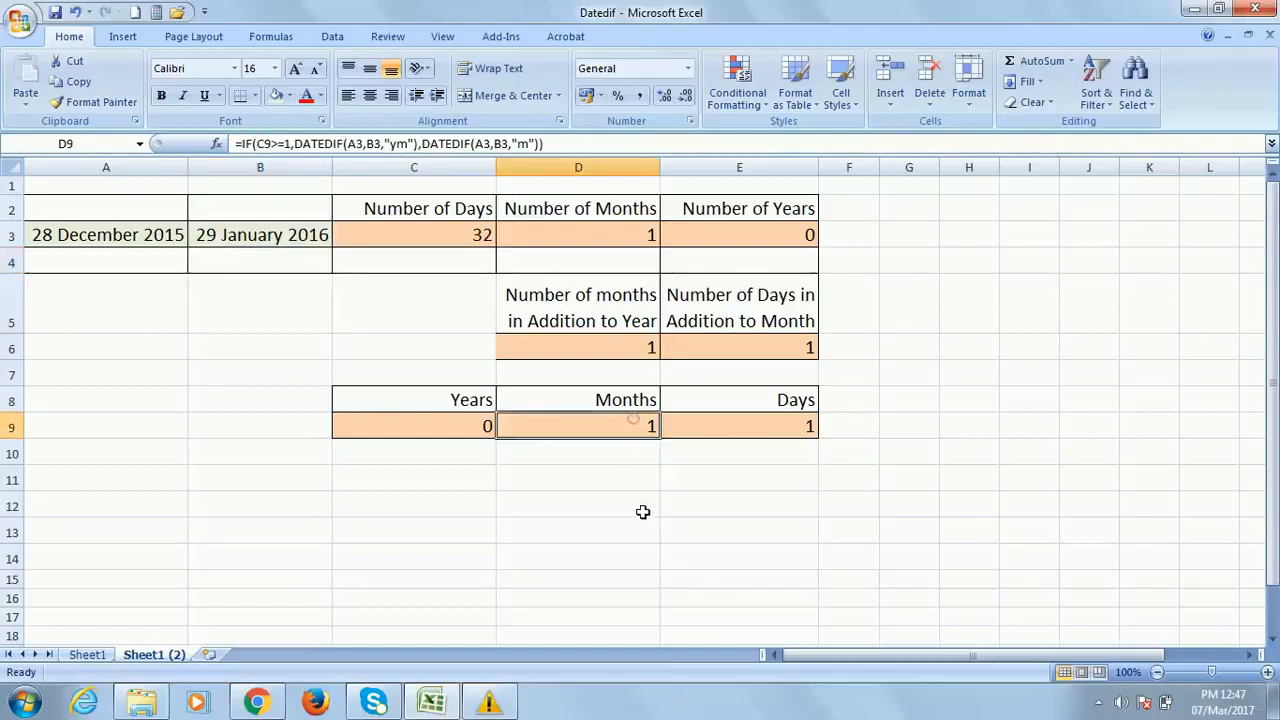
pyautogui.click(758, 425)
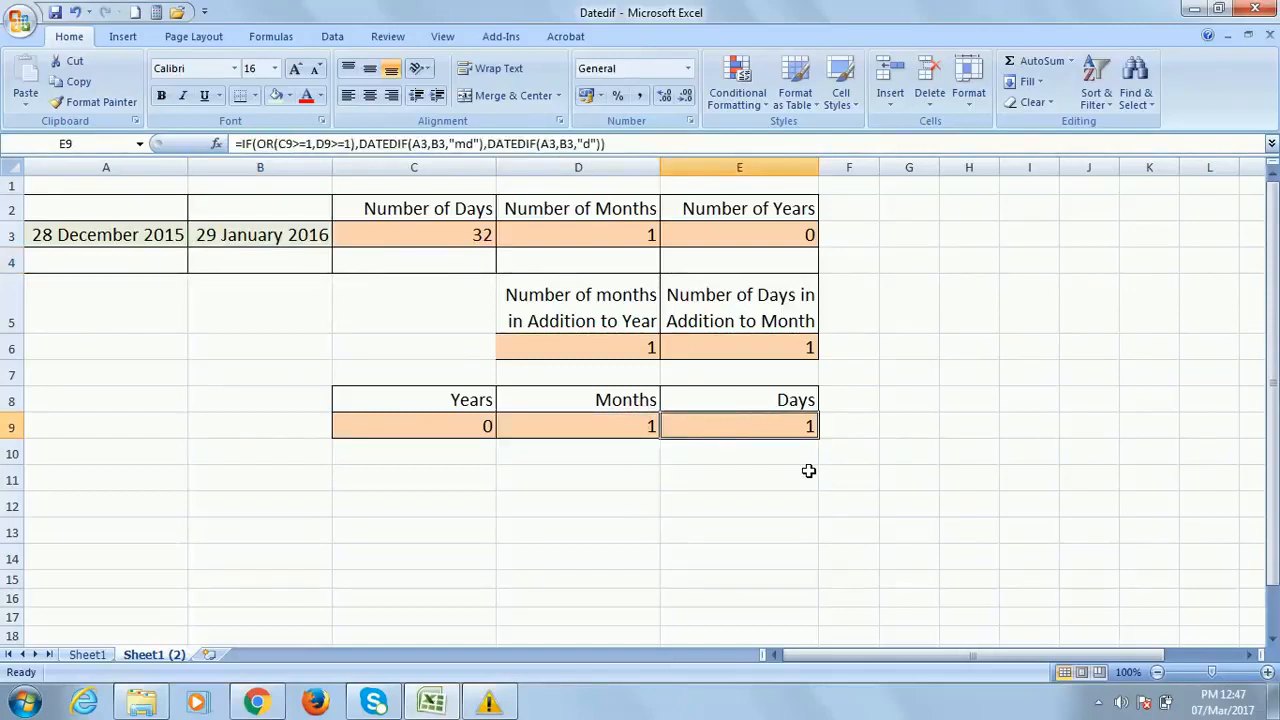
pyautogui.click(571, 430)
pyautogui.click(756, 428)
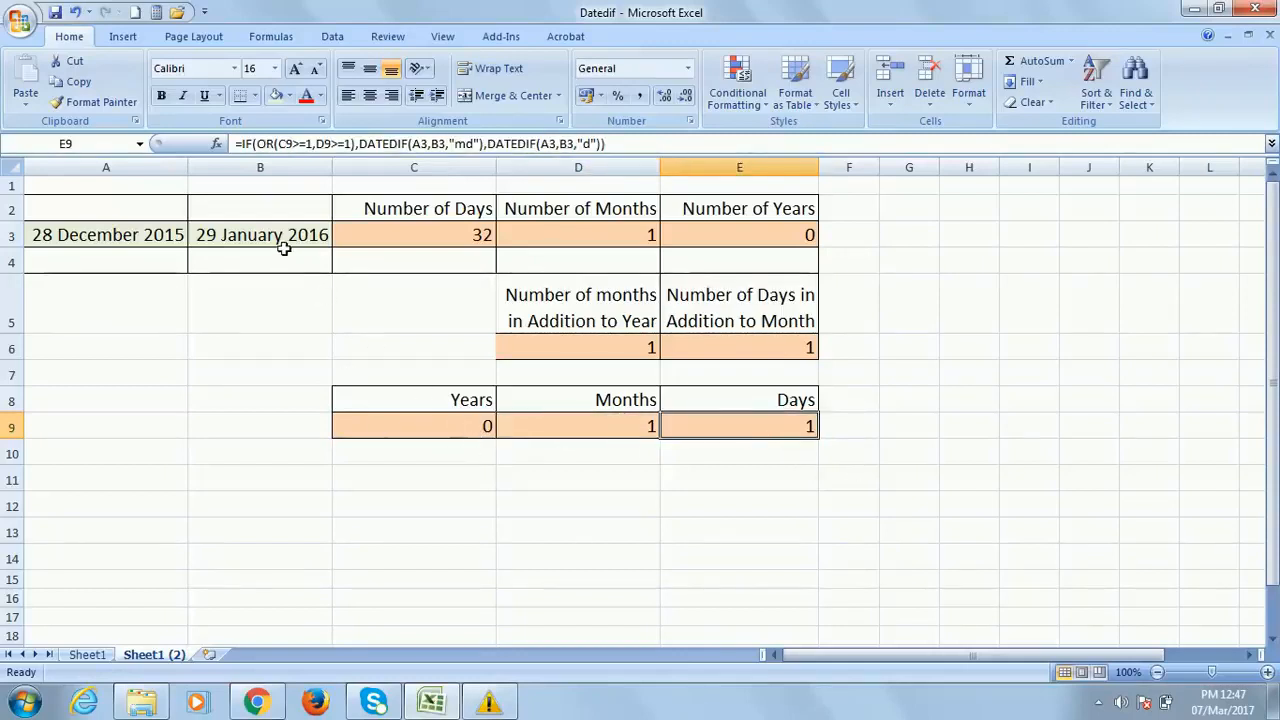
# Change the end date in B3 to 30/12/2015
pyautogui.click(250, 238)
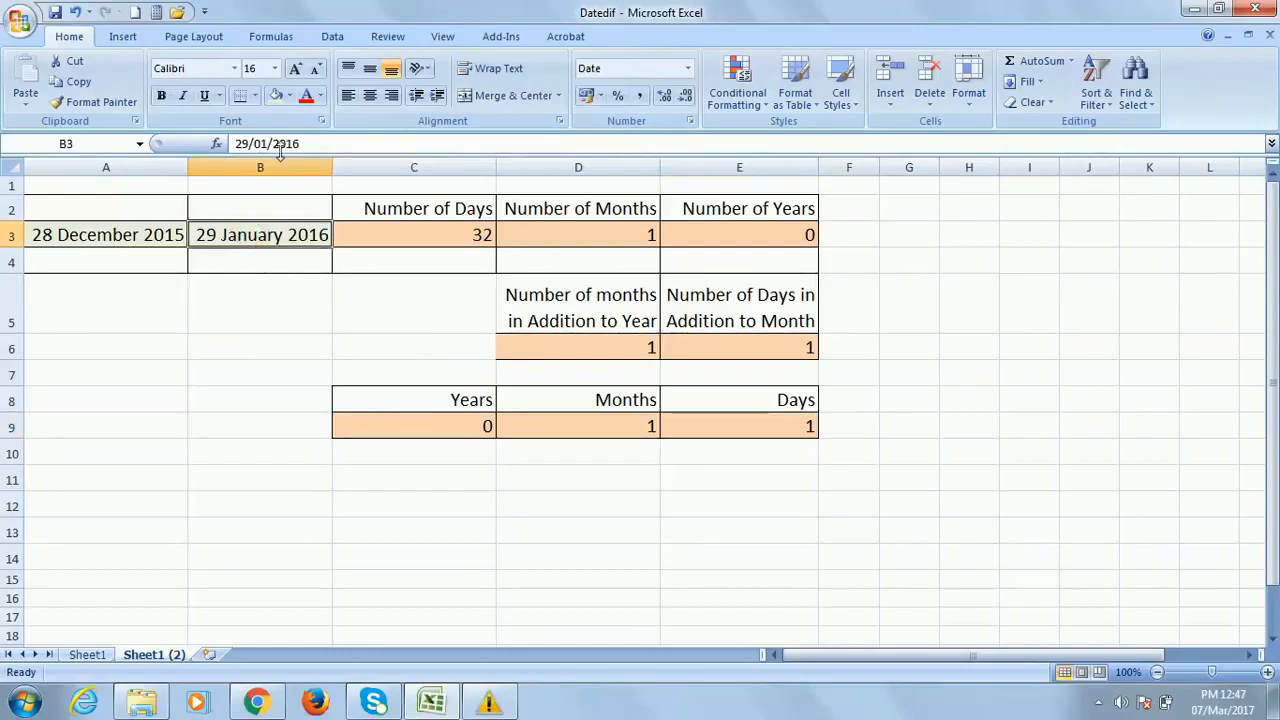
pyautogui.click(235, 140)
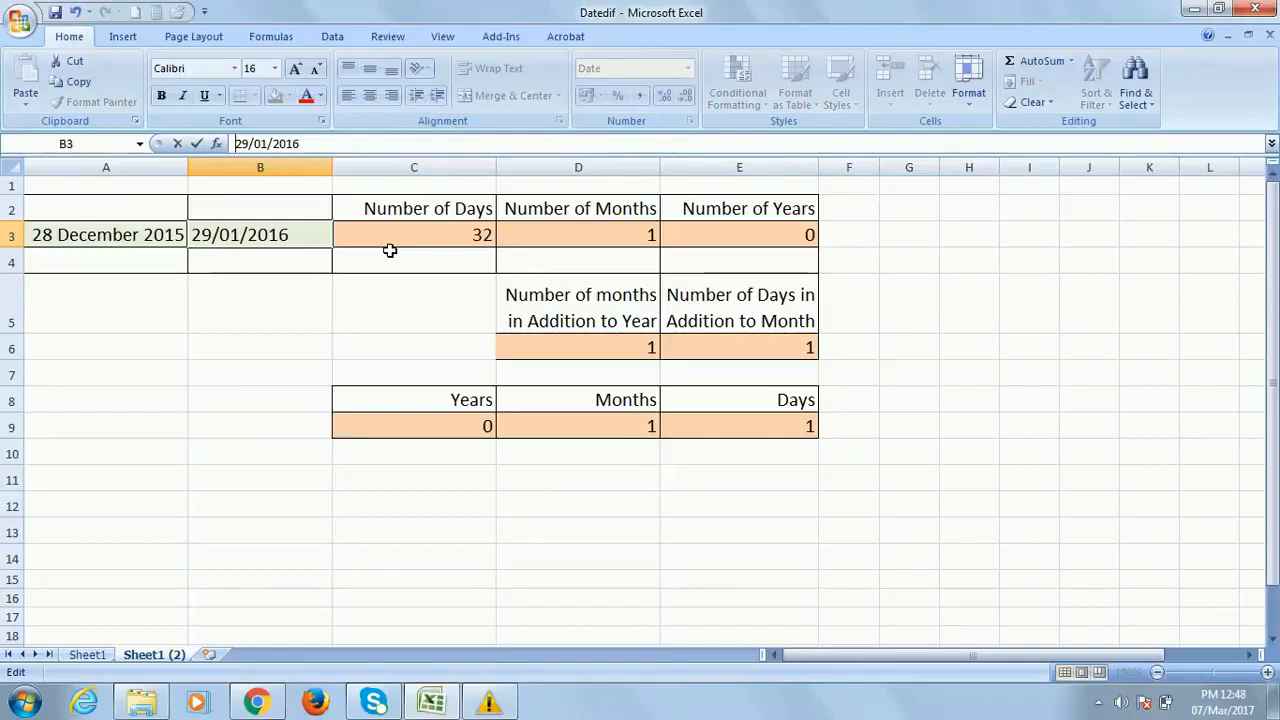
pyautogui.press('Delete')
pyautogui.press('Delete')
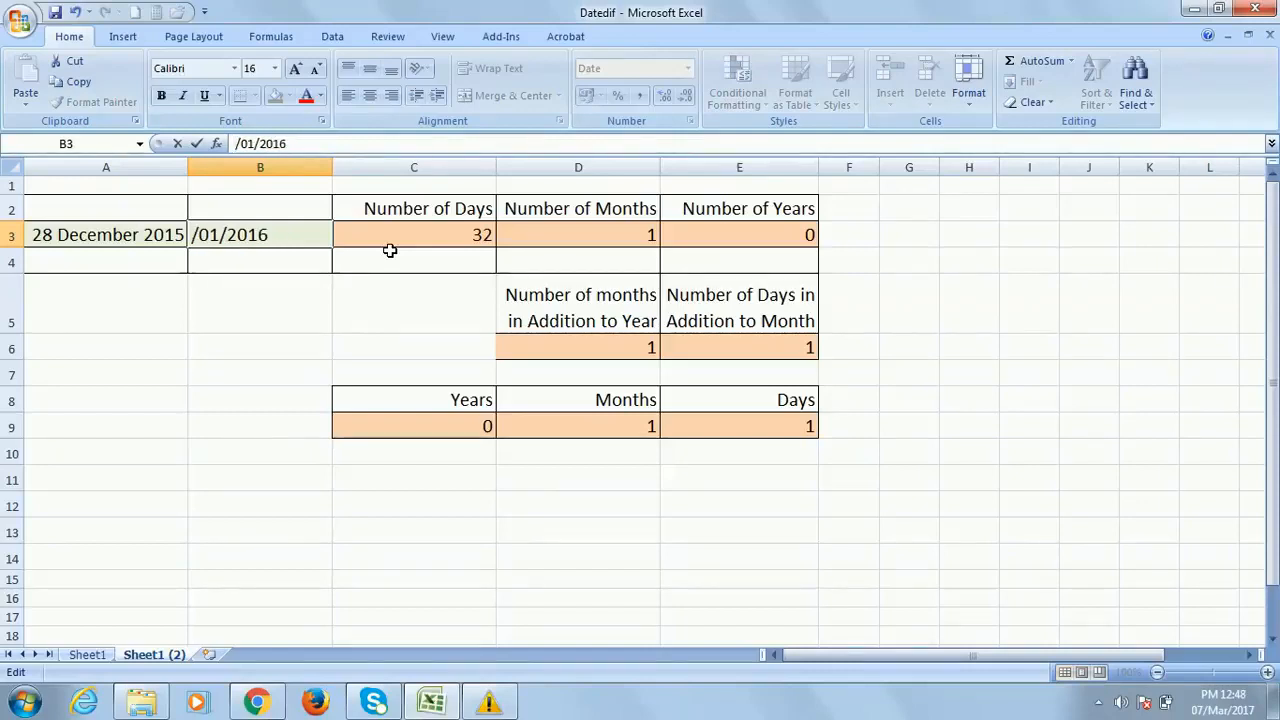
pyautogui.write('30')
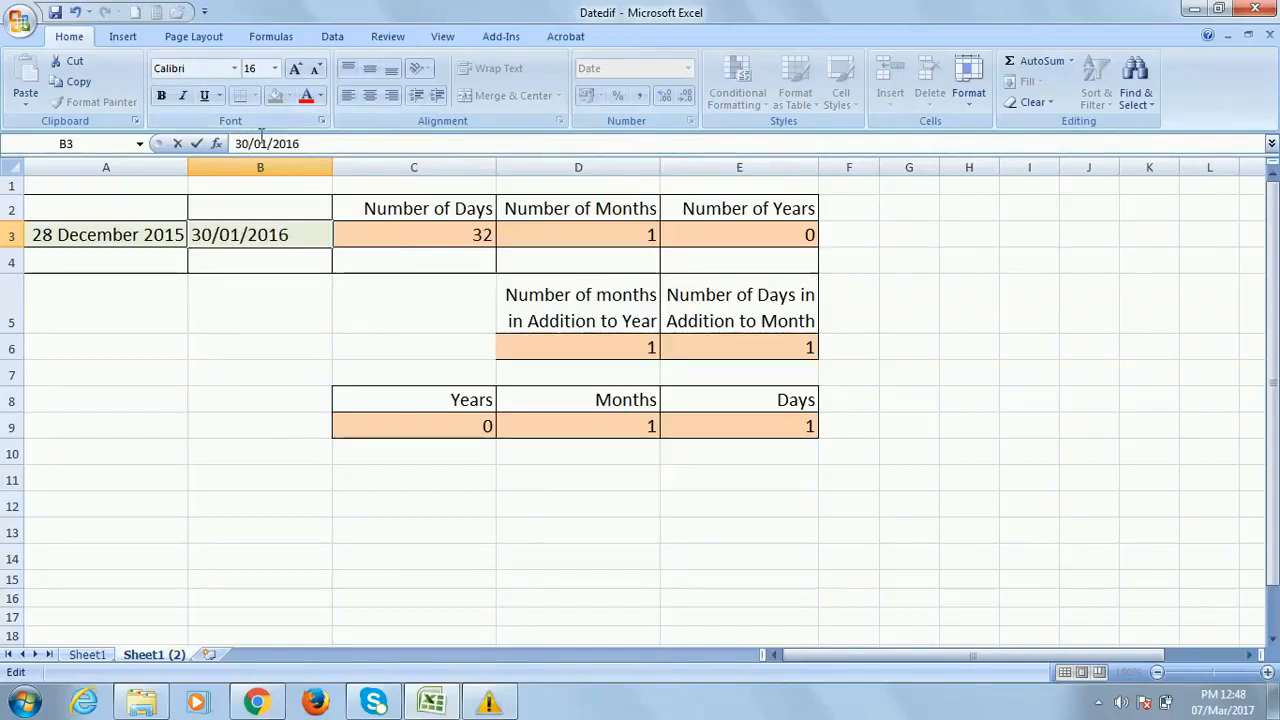
pyautogui.click(268, 143)
pyautogui.press('BackSpace')
pyautogui.press('BackSpace')
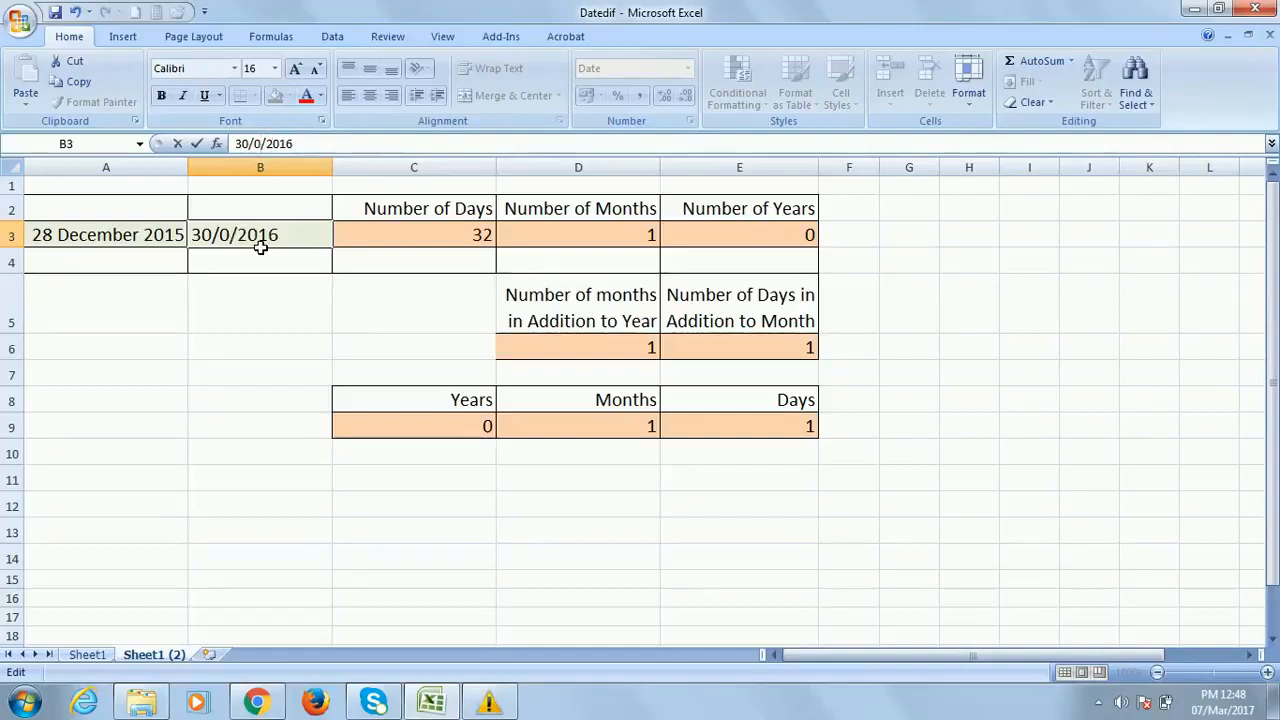
pyautogui.write('12')
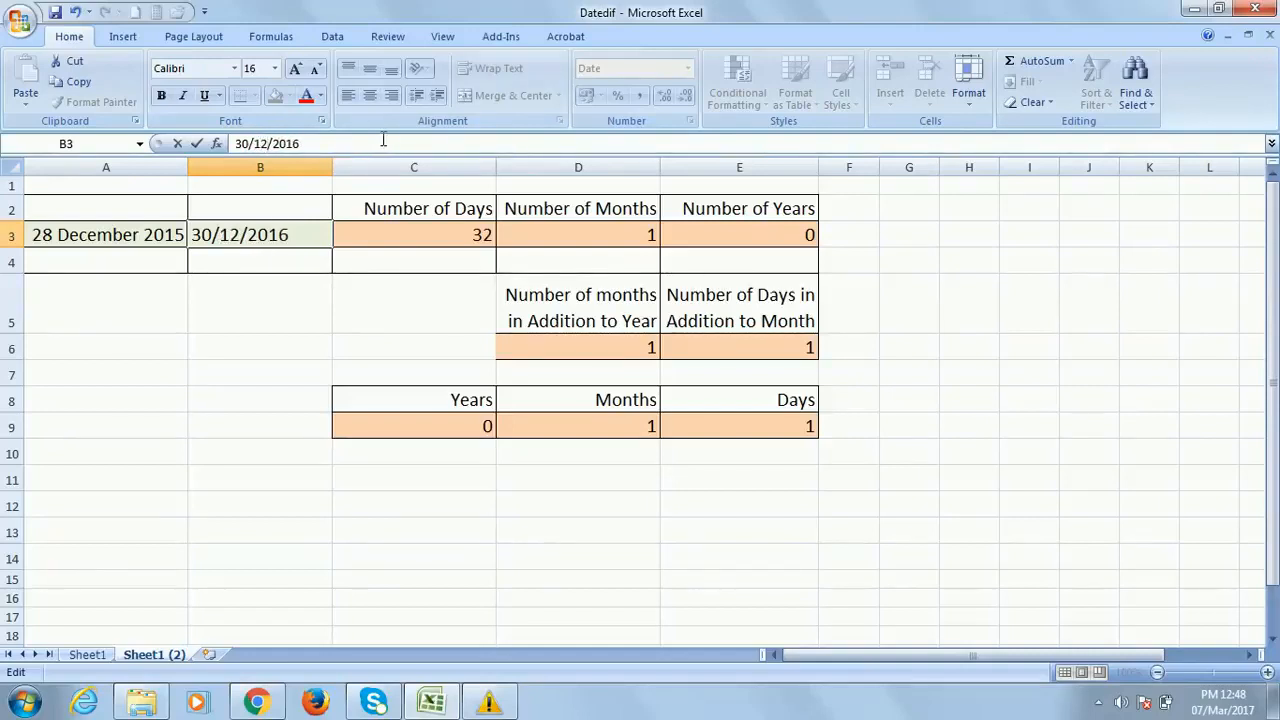
pyautogui.press('BackSpace')
pyautogui.write('5')
pyautogui.press('Return')
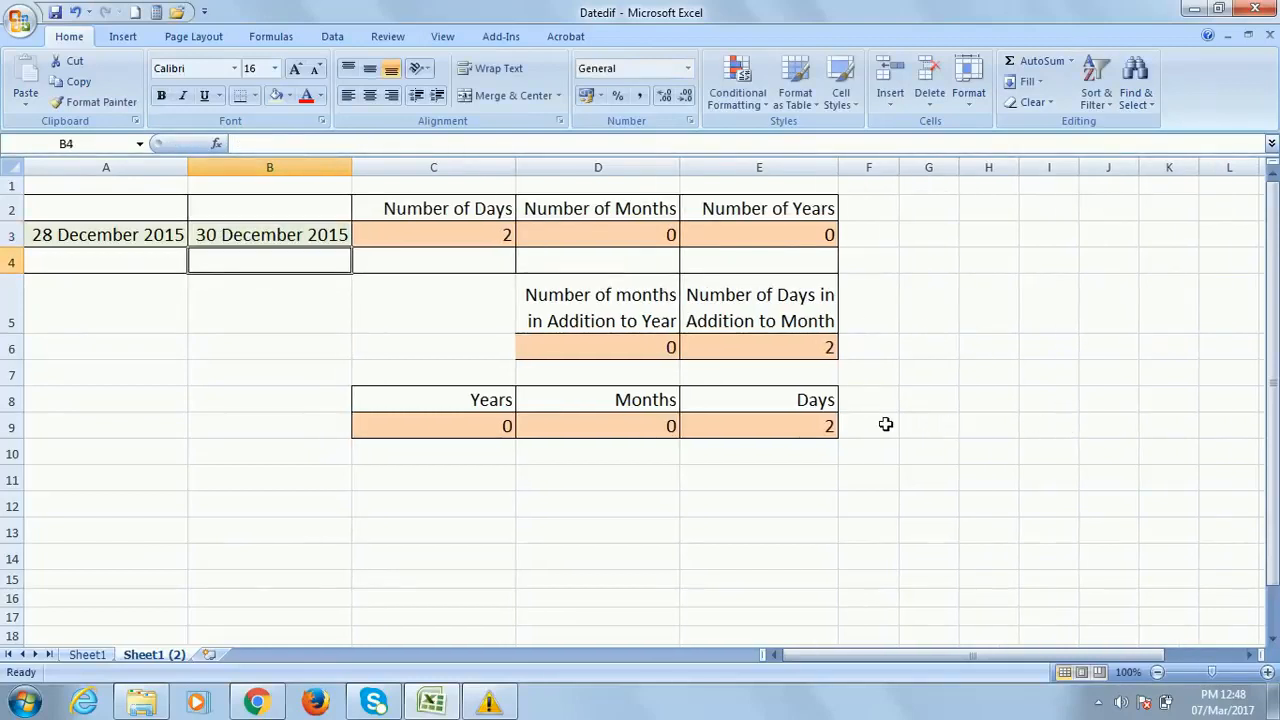
# Examine the years, months and days breakdown in C9:E9 and compare it with the results in D3:E3 and D6:E6
pyautogui.moveTo(474, 427); pyautogui.dragTo(508, 427)
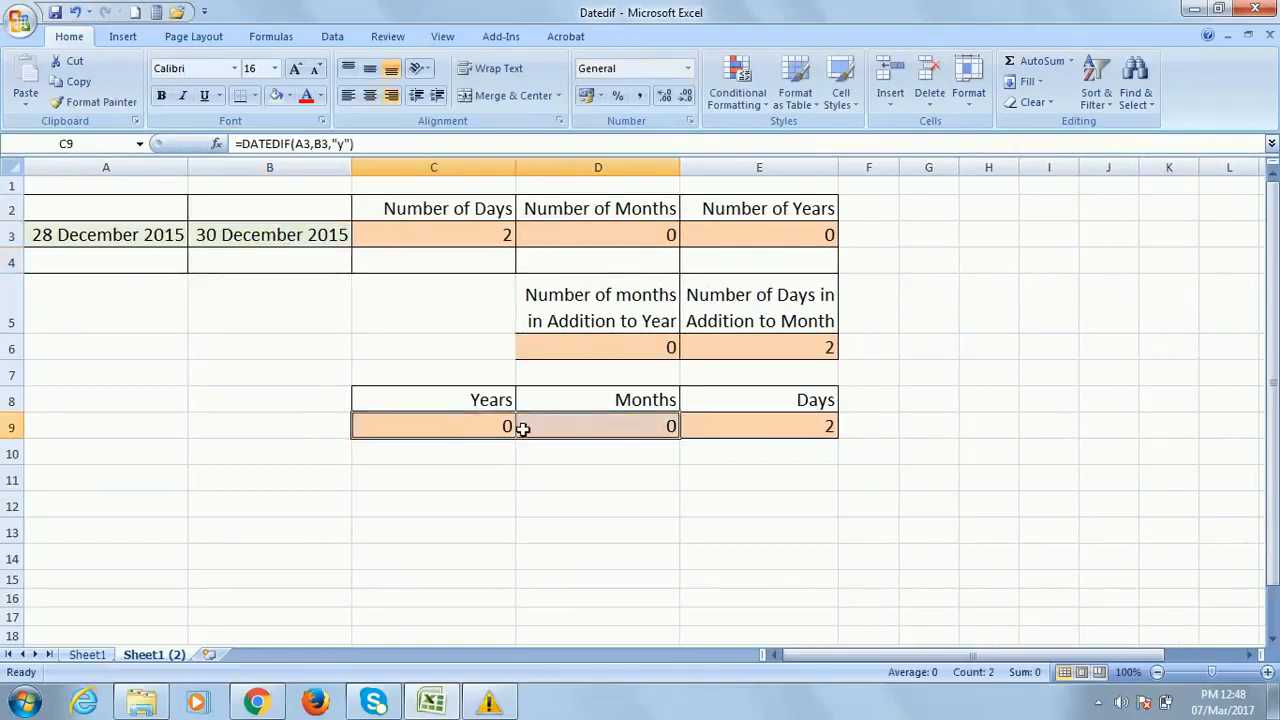
pyautogui.click(610, 428)
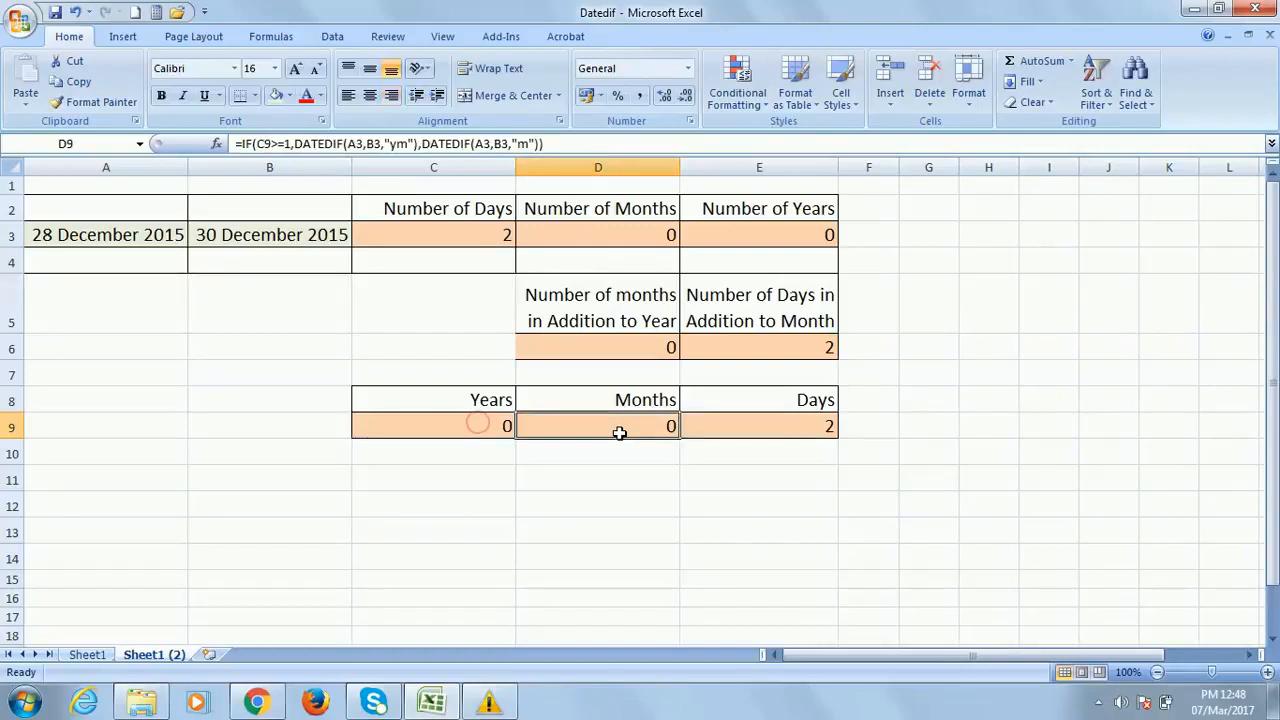
pyautogui.click(810, 426)
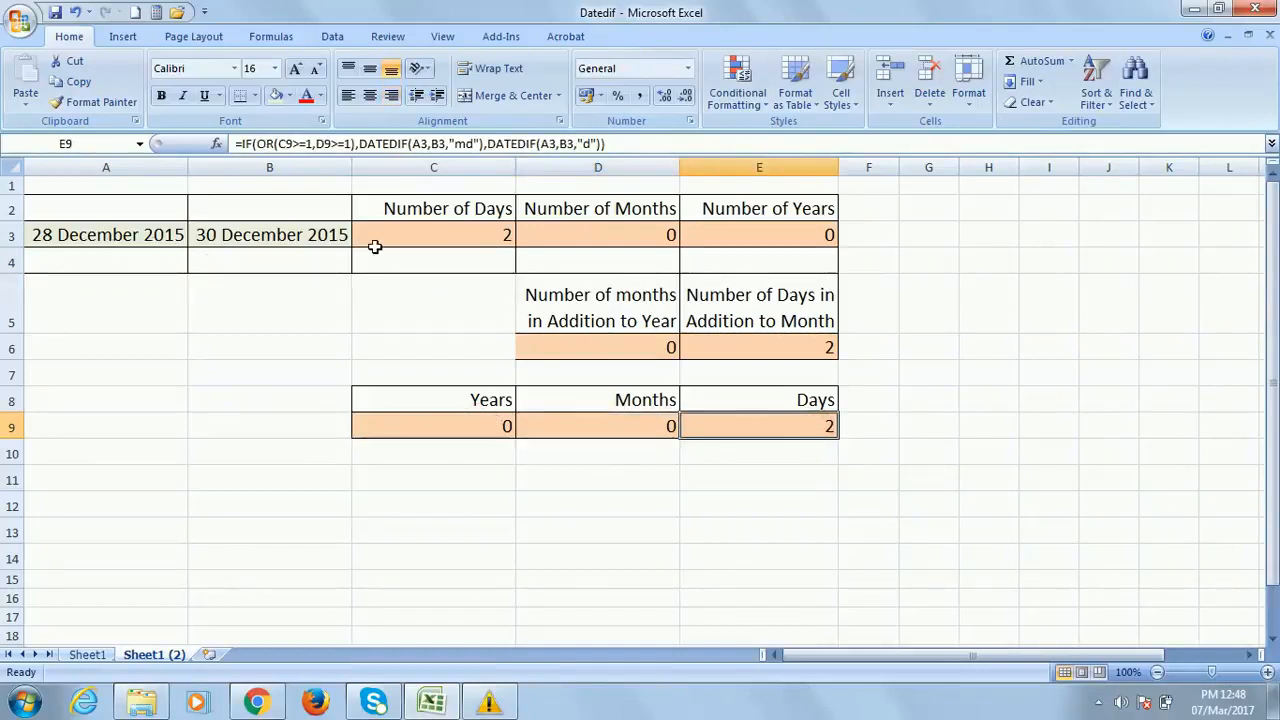
pyautogui.click(603, 235)
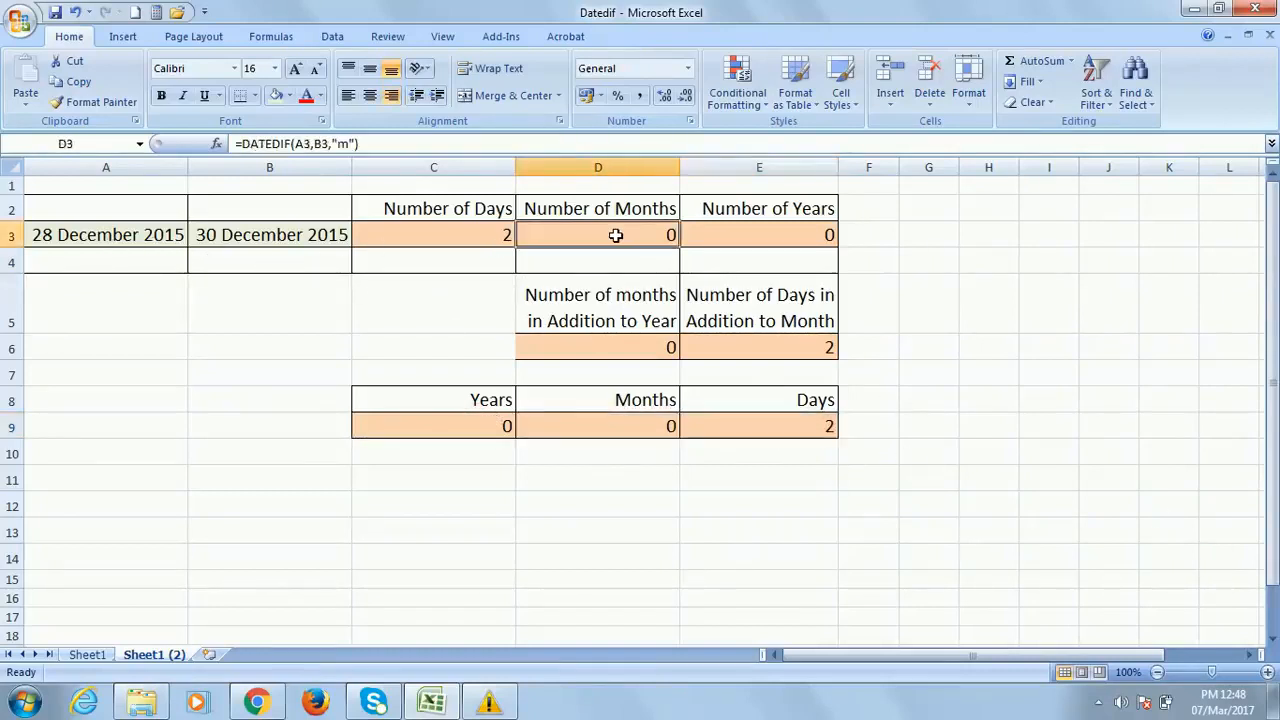
pyautogui.click(782, 240)
pyautogui.click(797, 349)
pyautogui.click(652, 350)
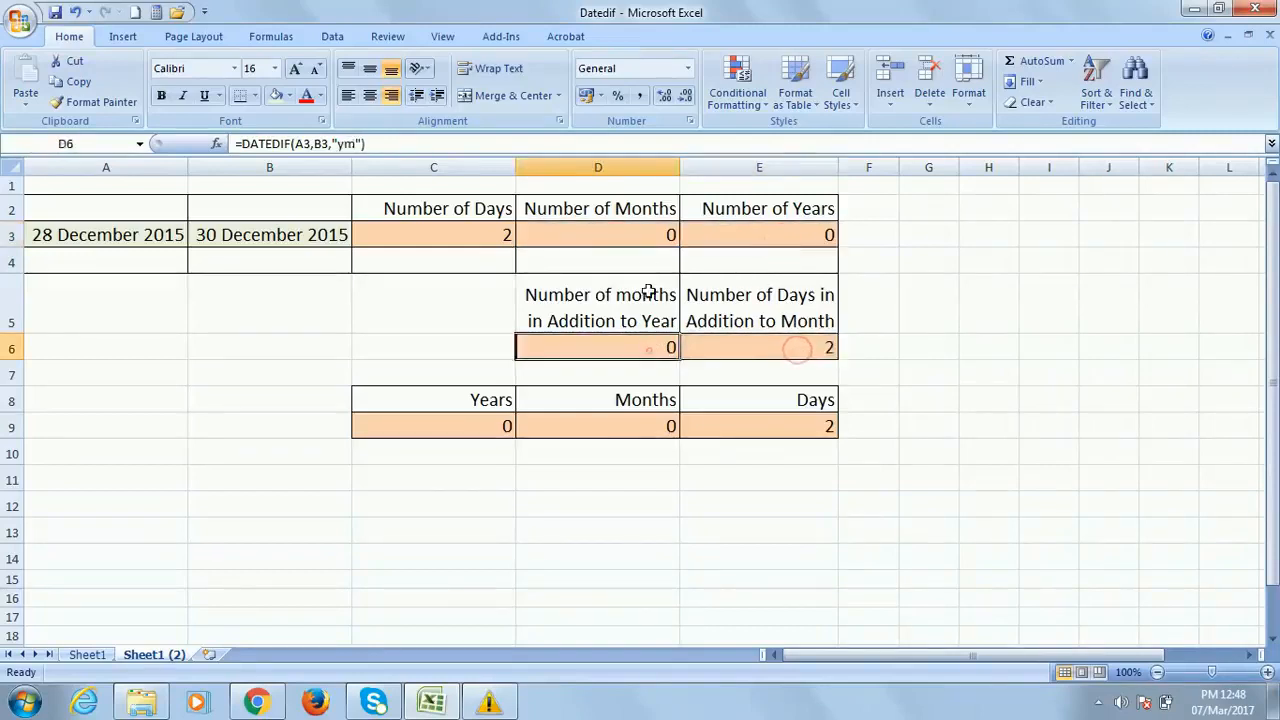
pyautogui.click(648, 238)
pyautogui.click(812, 232)
pyautogui.click(502, 427)
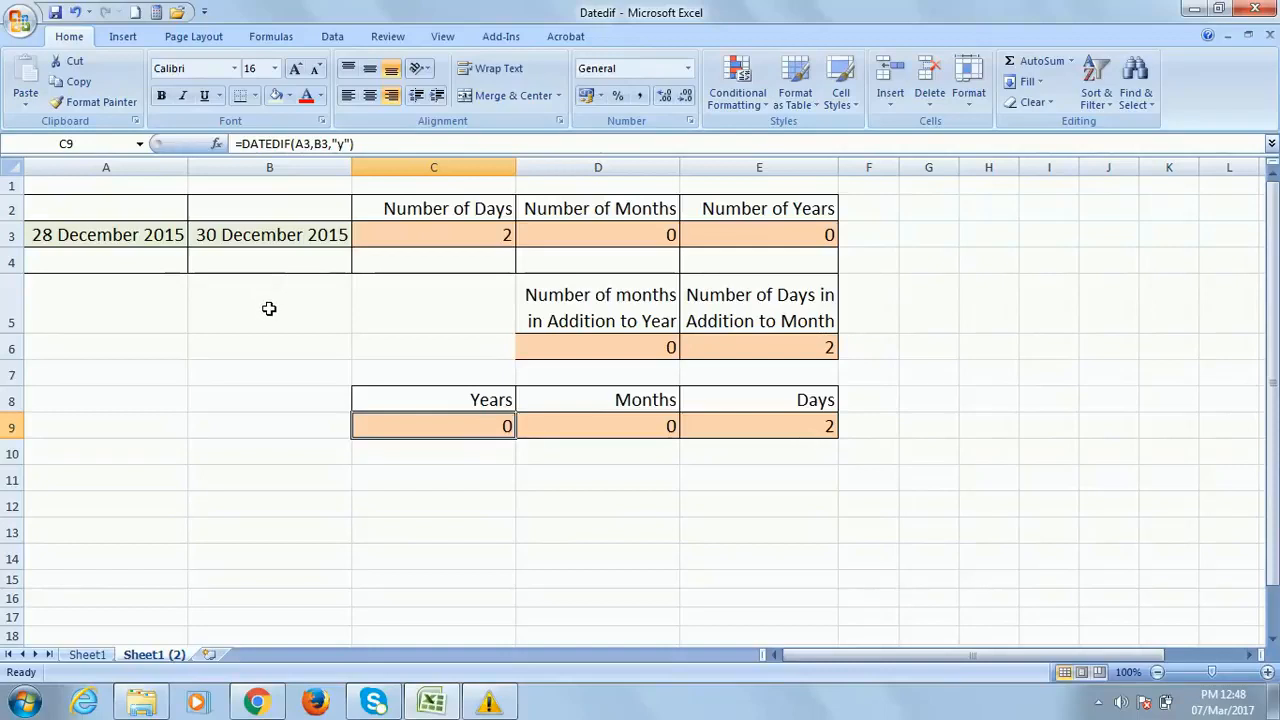
# Set the end date in B3 to 30/12/2016
pyautogui.click(284, 234)
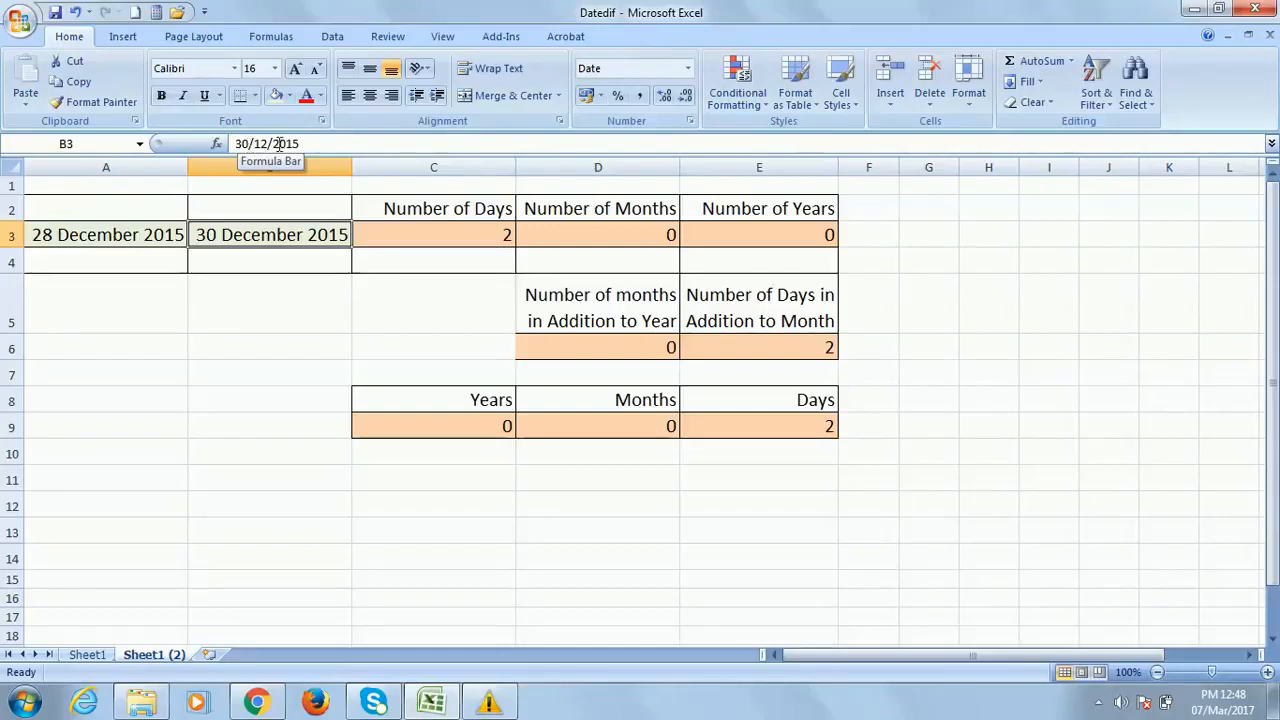
pyautogui.click(320, 143)
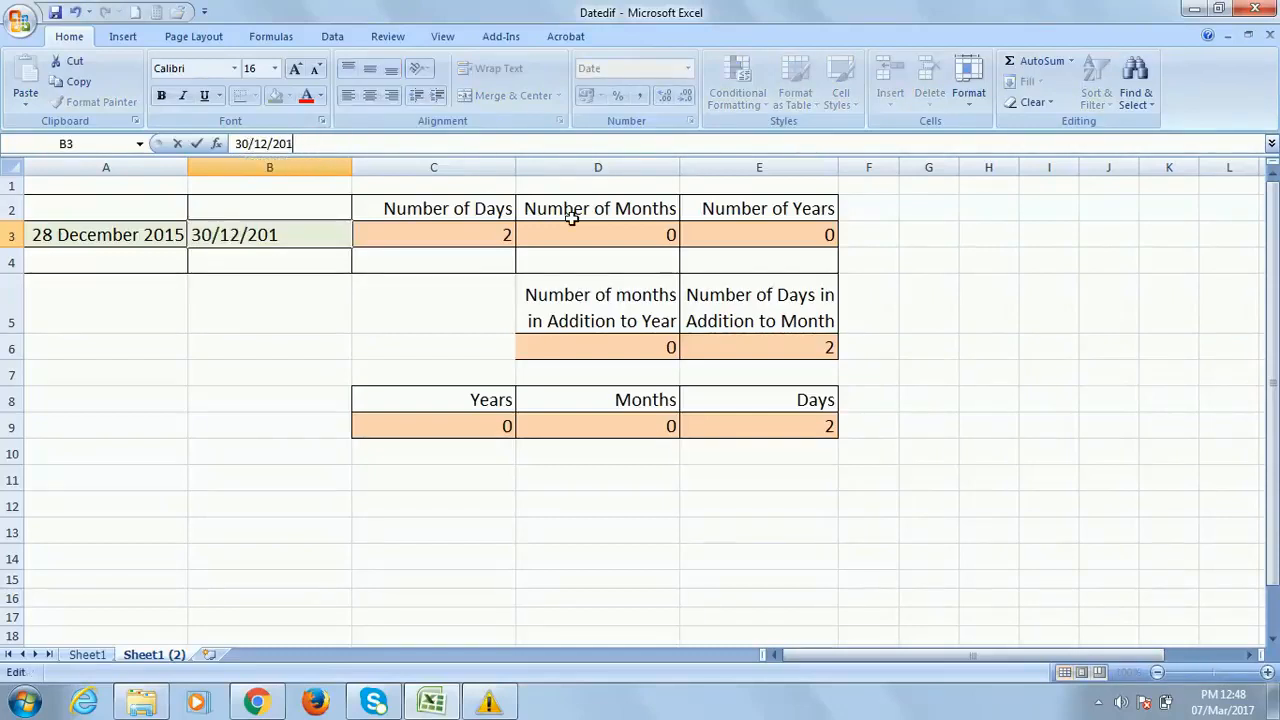
pyautogui.press('Return')
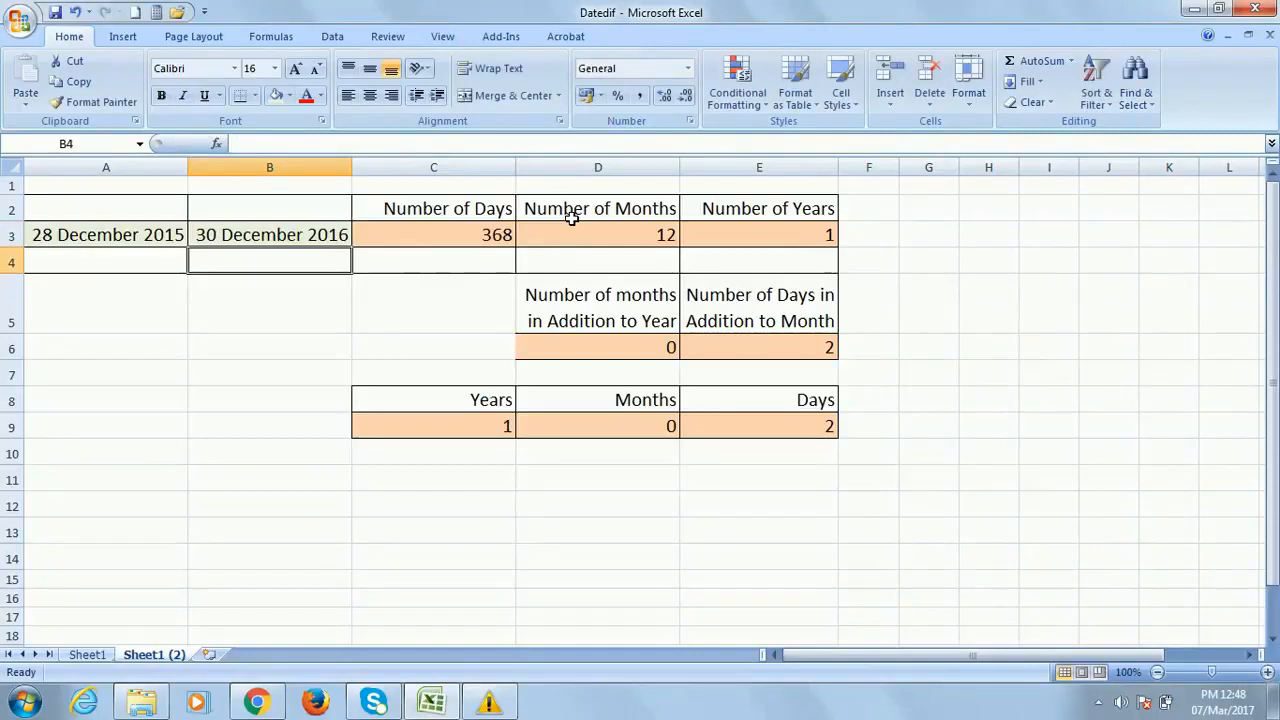
# Compare the total number of days in C3 with the years in C9 and the days in E9
pyautogui.click(455, 238)
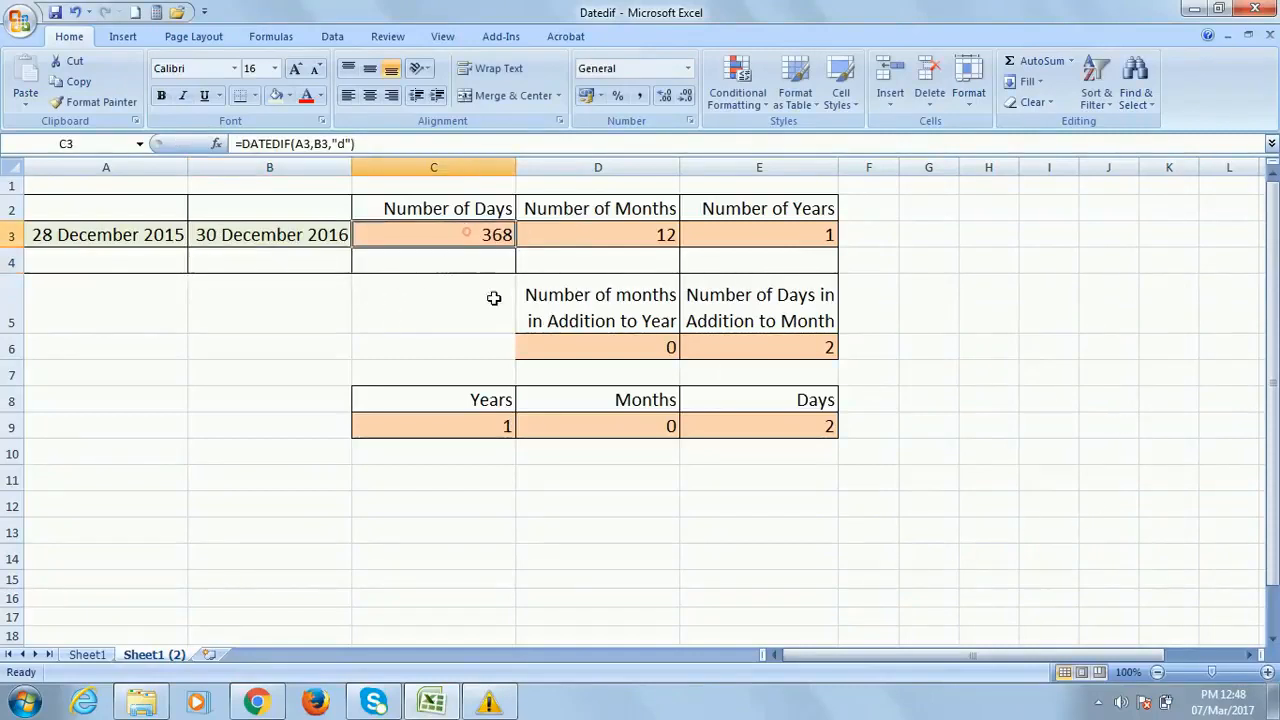
pyautogui.click(505, 429)
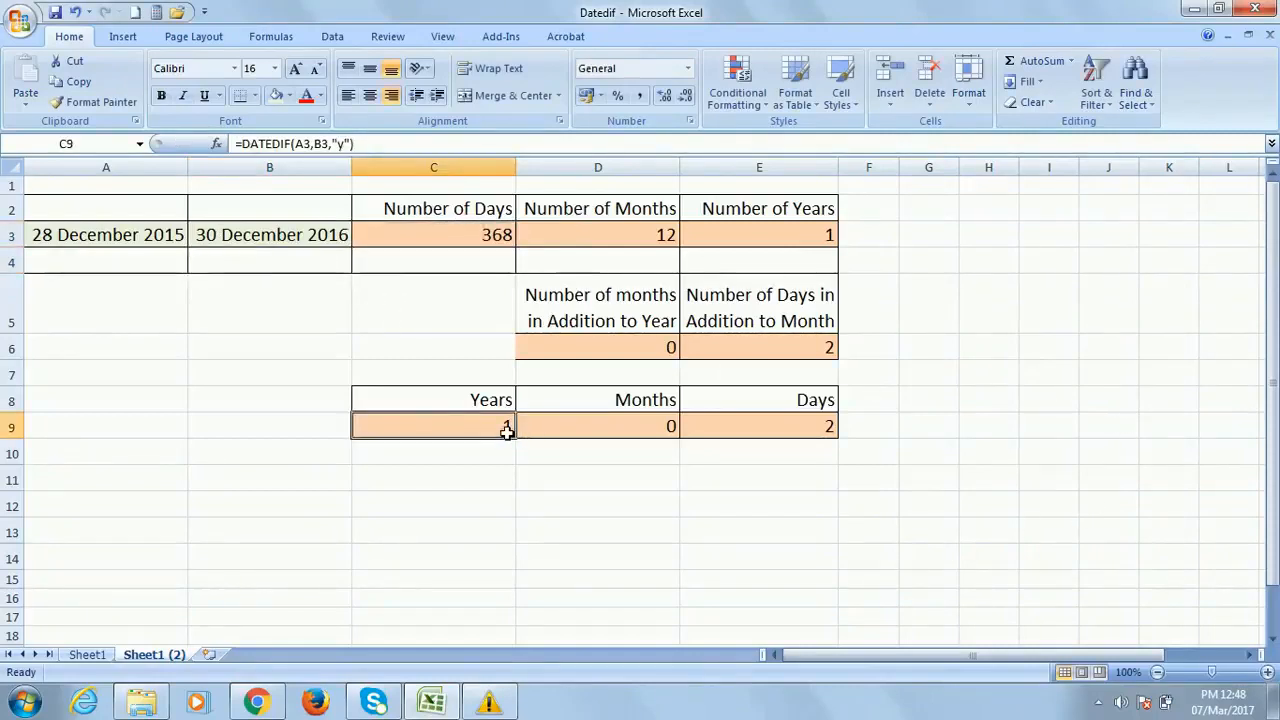
pyautogui.click(806, 428)
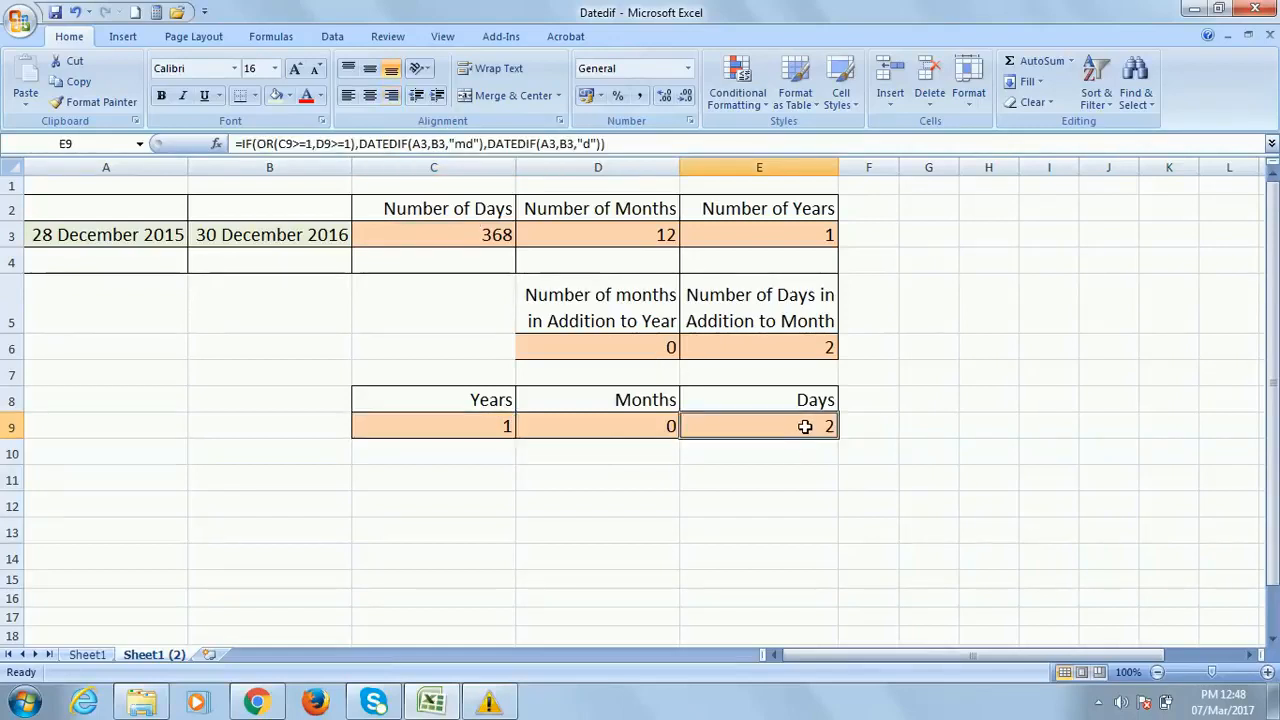
pyautogui.click(487, 228)
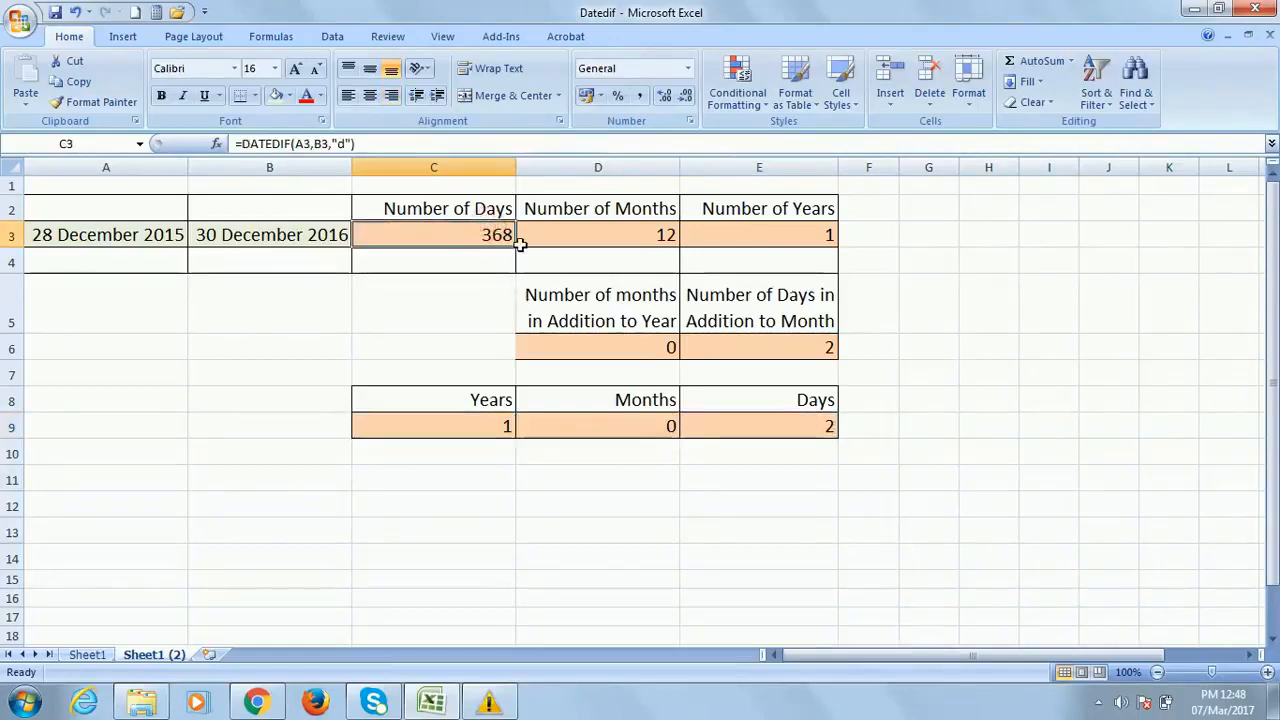
pyautogui.click(505, 425)
pyautogui.click(790, 430)
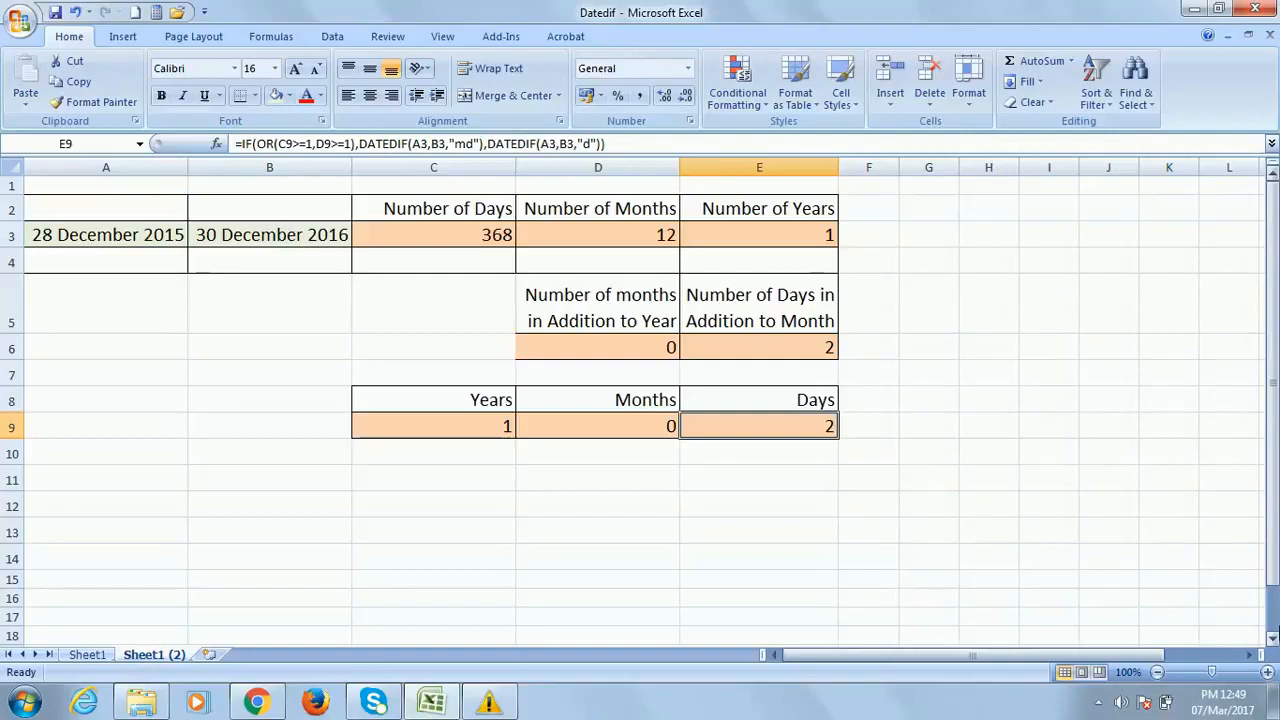
pyautogui.click(477, 237)
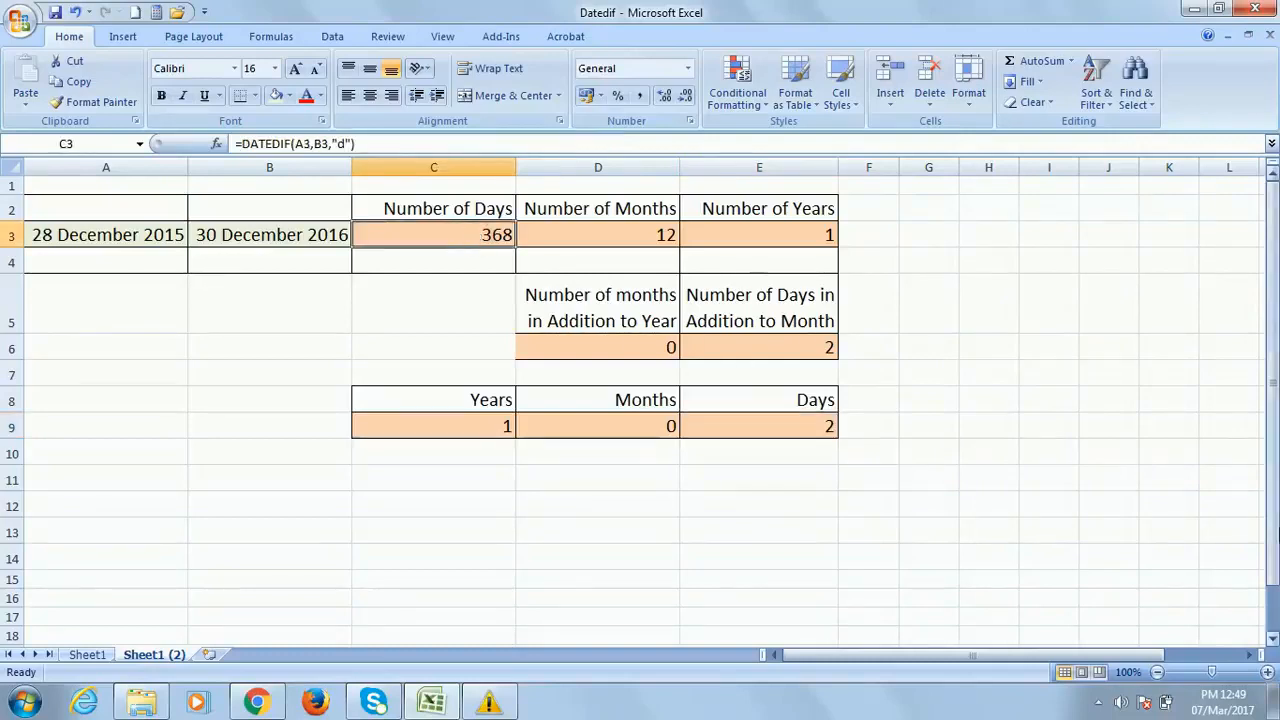